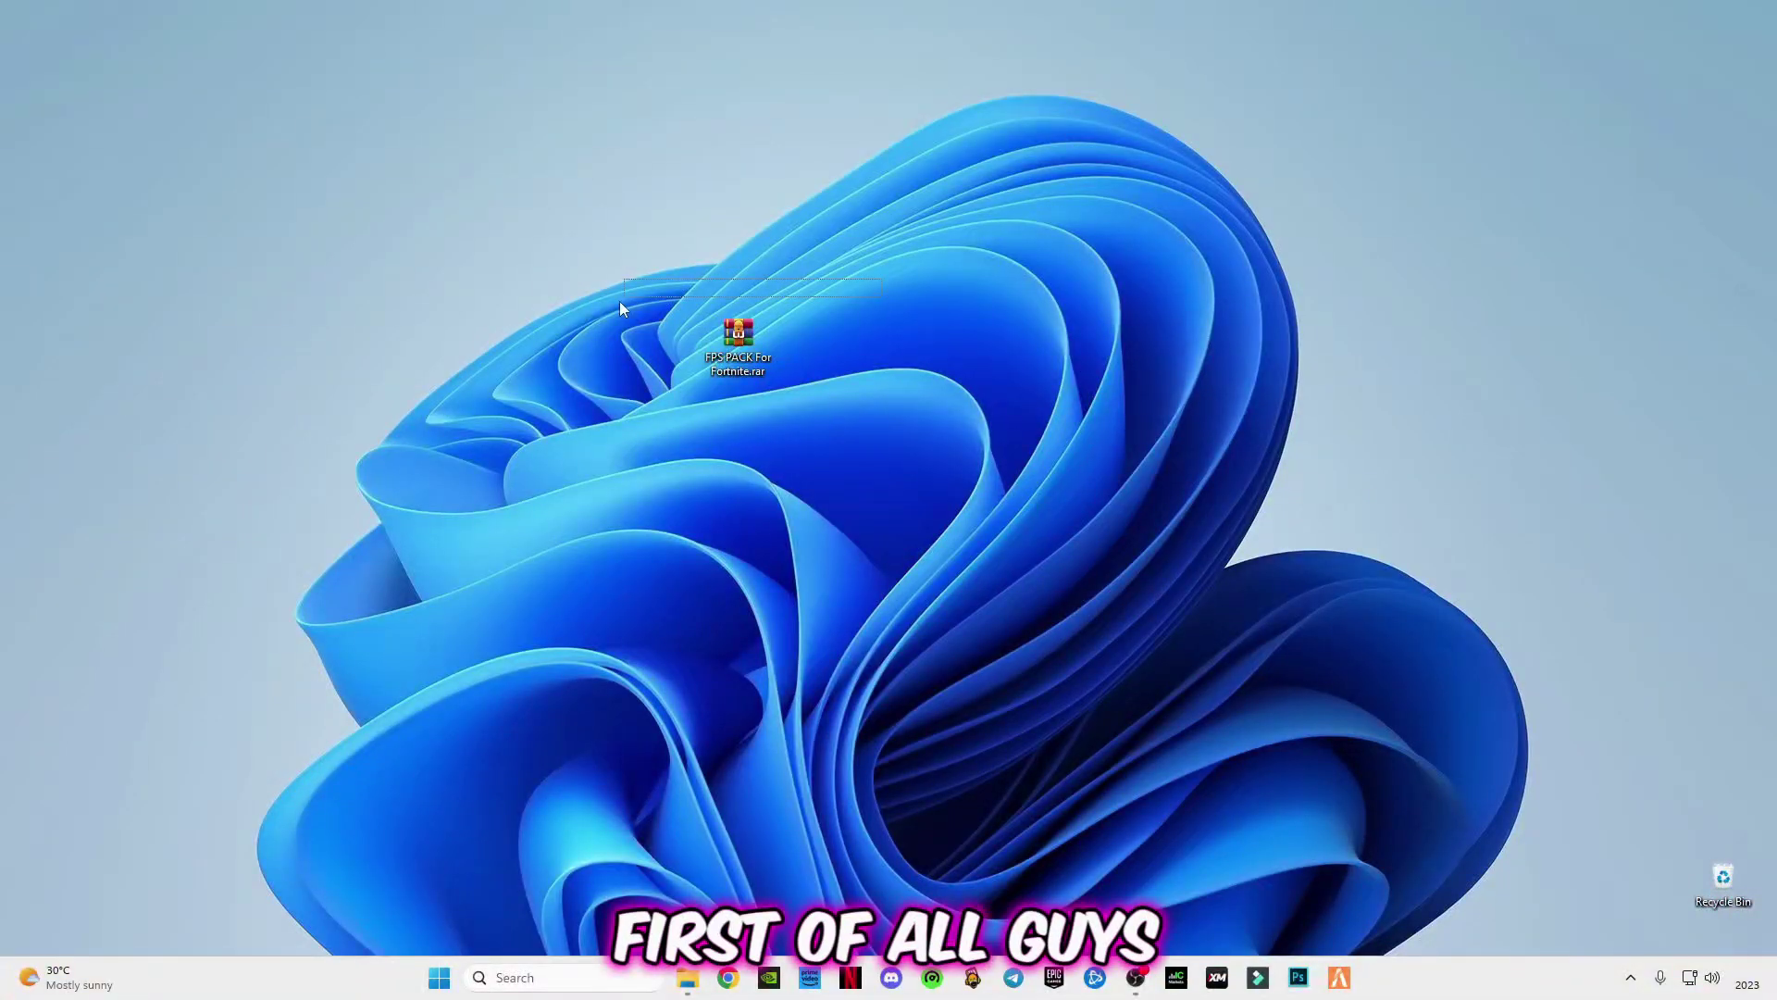
Move the FPS PACK For Fortnite.rar archive from the desktop centre to the upper left.
{"action": "left_click_drag", "start_coordinate": [620, 304], "coordinate": [665, 439]}
{"action": "left_click_drag", "start_coordinate": [553, 281], "coordinate": [539, 103]}
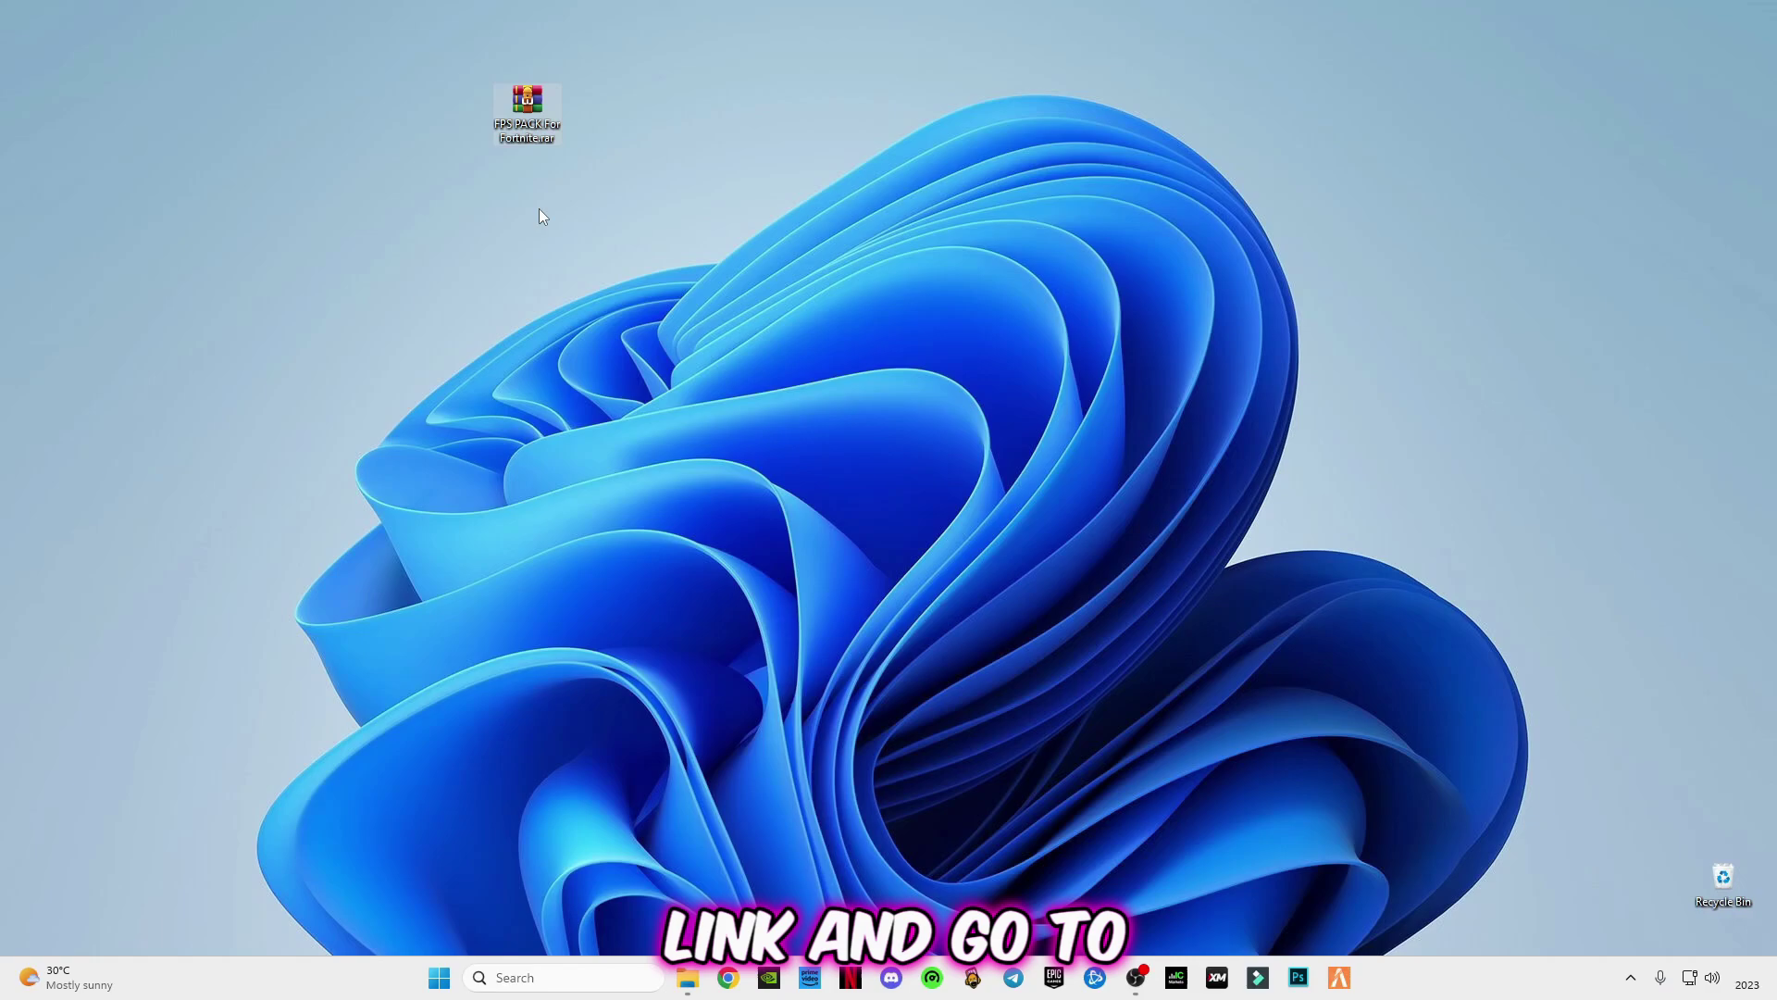
{"action": "left_click_drag", "start_coordinate": [585, 41], "coordinate": [435, 185]}
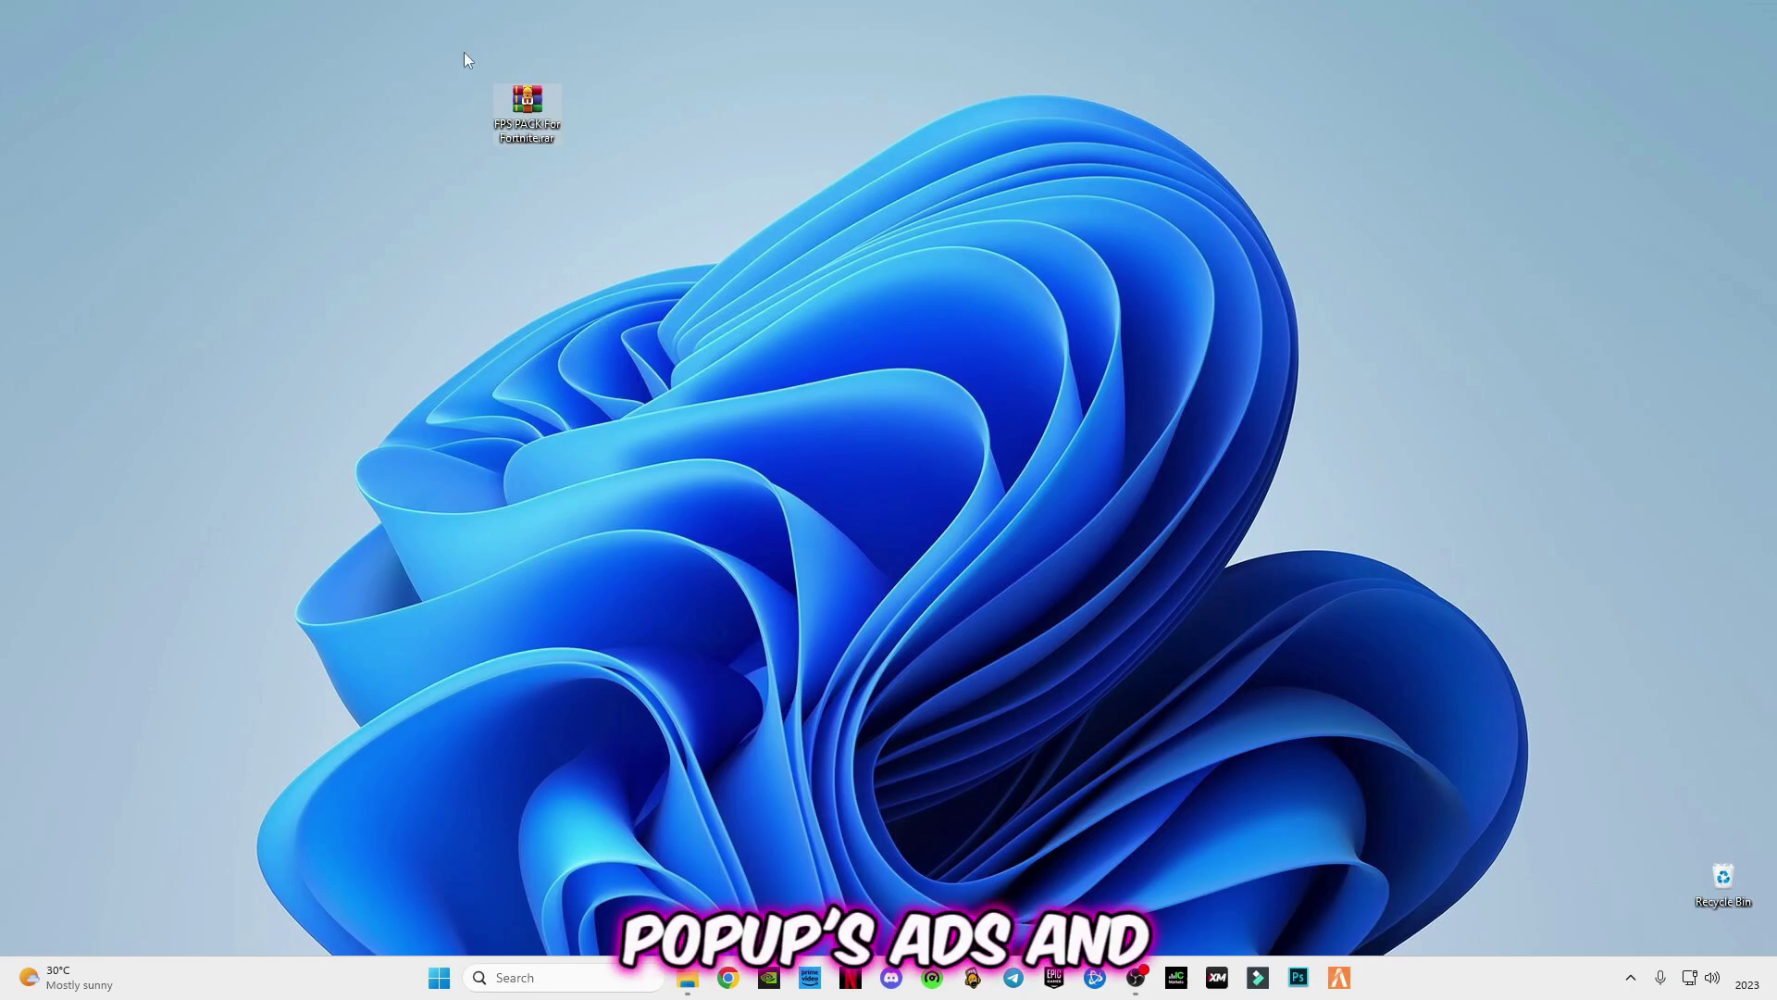
{"action": "left_click_drag", "start_coordinate": [439, 60], "coordinate": [500, 180]}
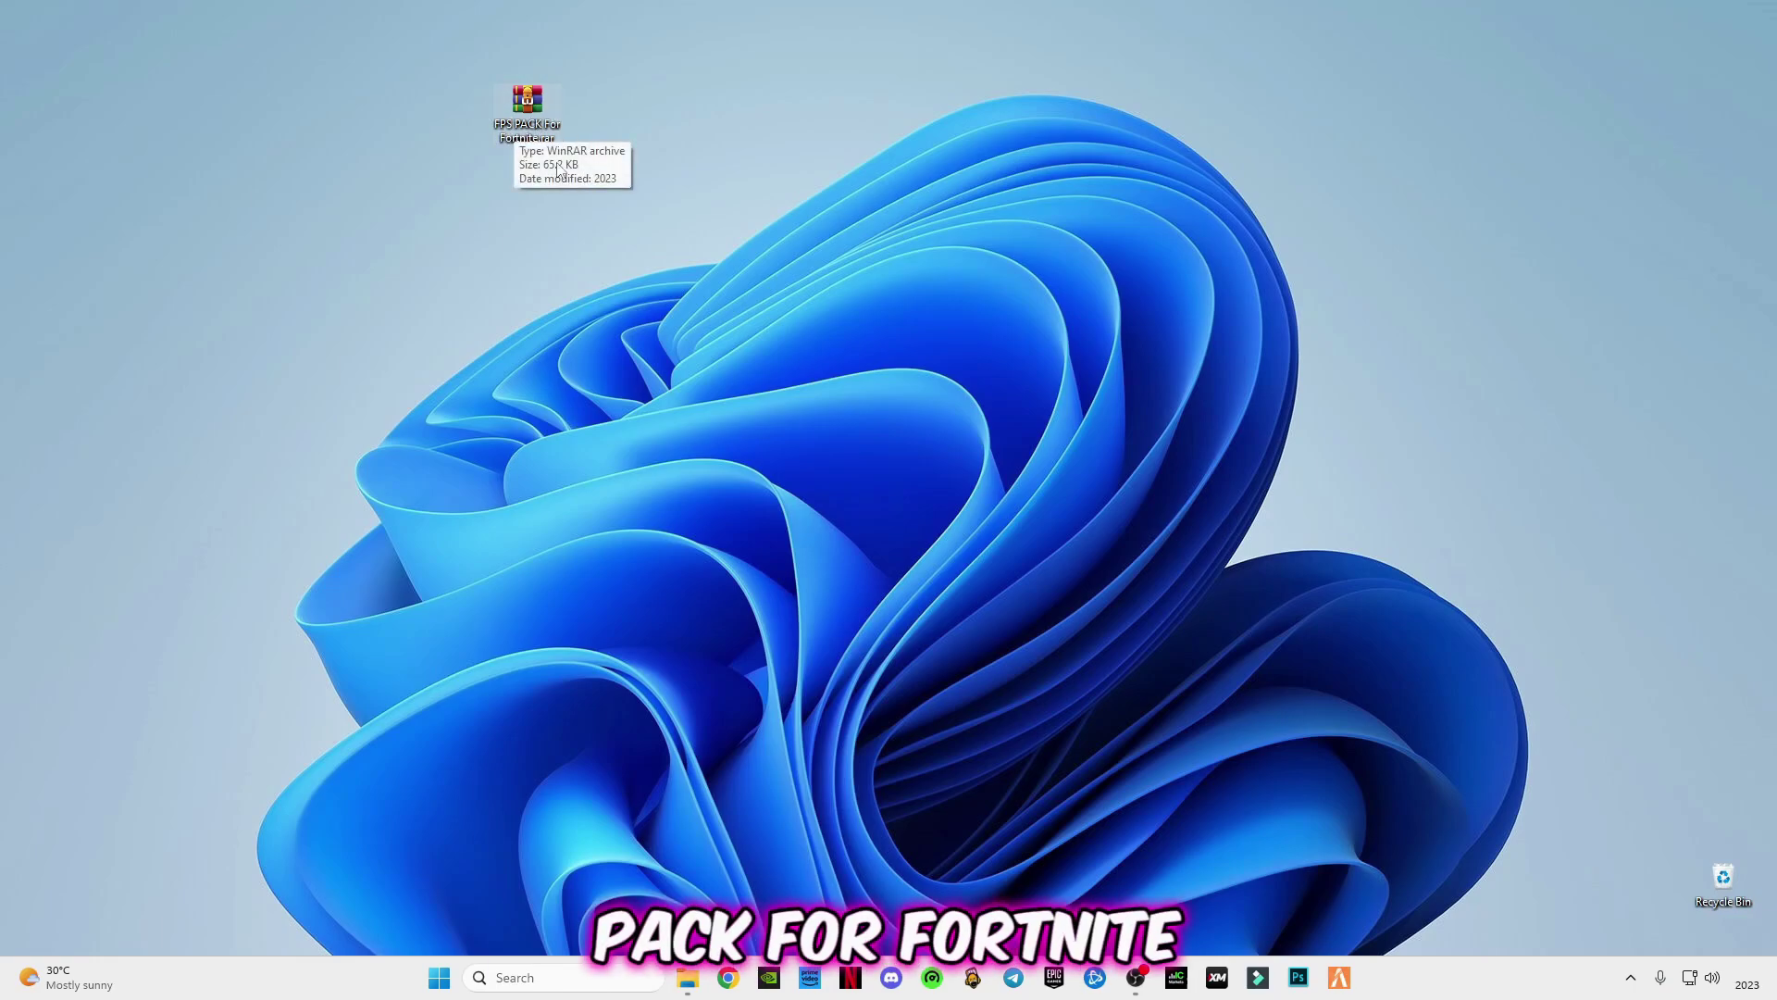
Extract FPS PACK For Fortnite.rar here and open the extracted FPS PACK For Fortnite folder.
{"action": "right_click", "coordinate": [526, 108]}
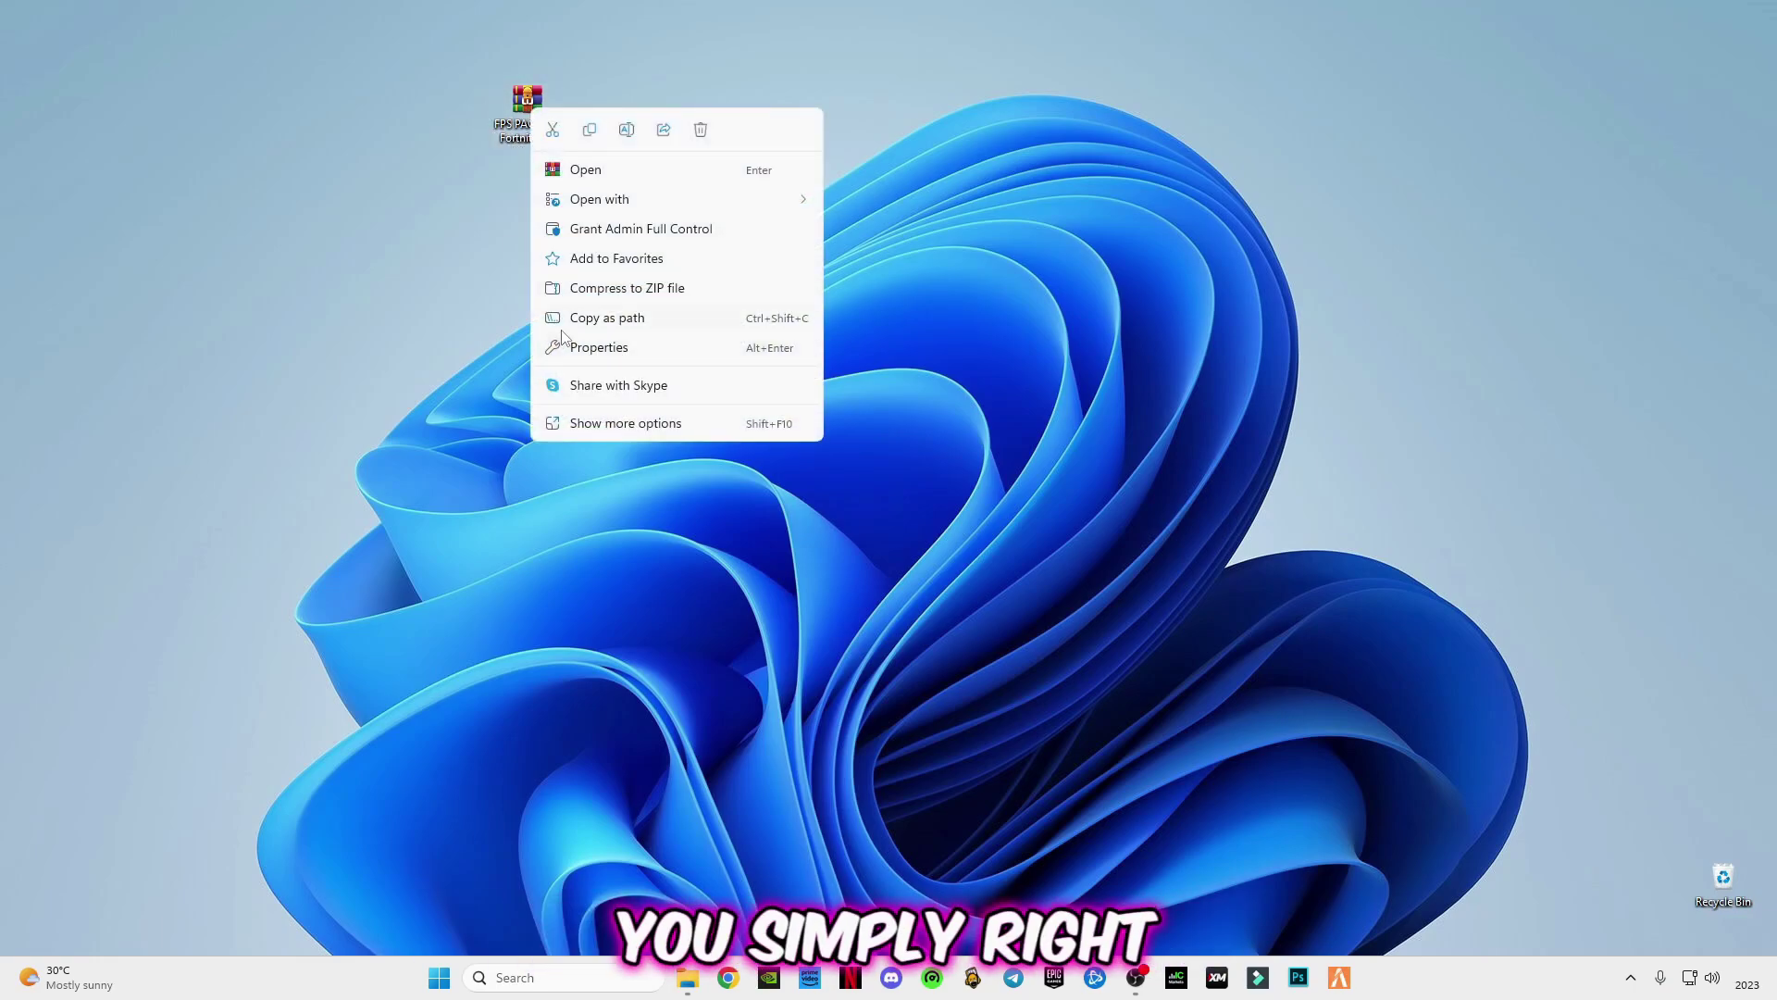
{"action": "left_click", "coordinate": [587, 424]}
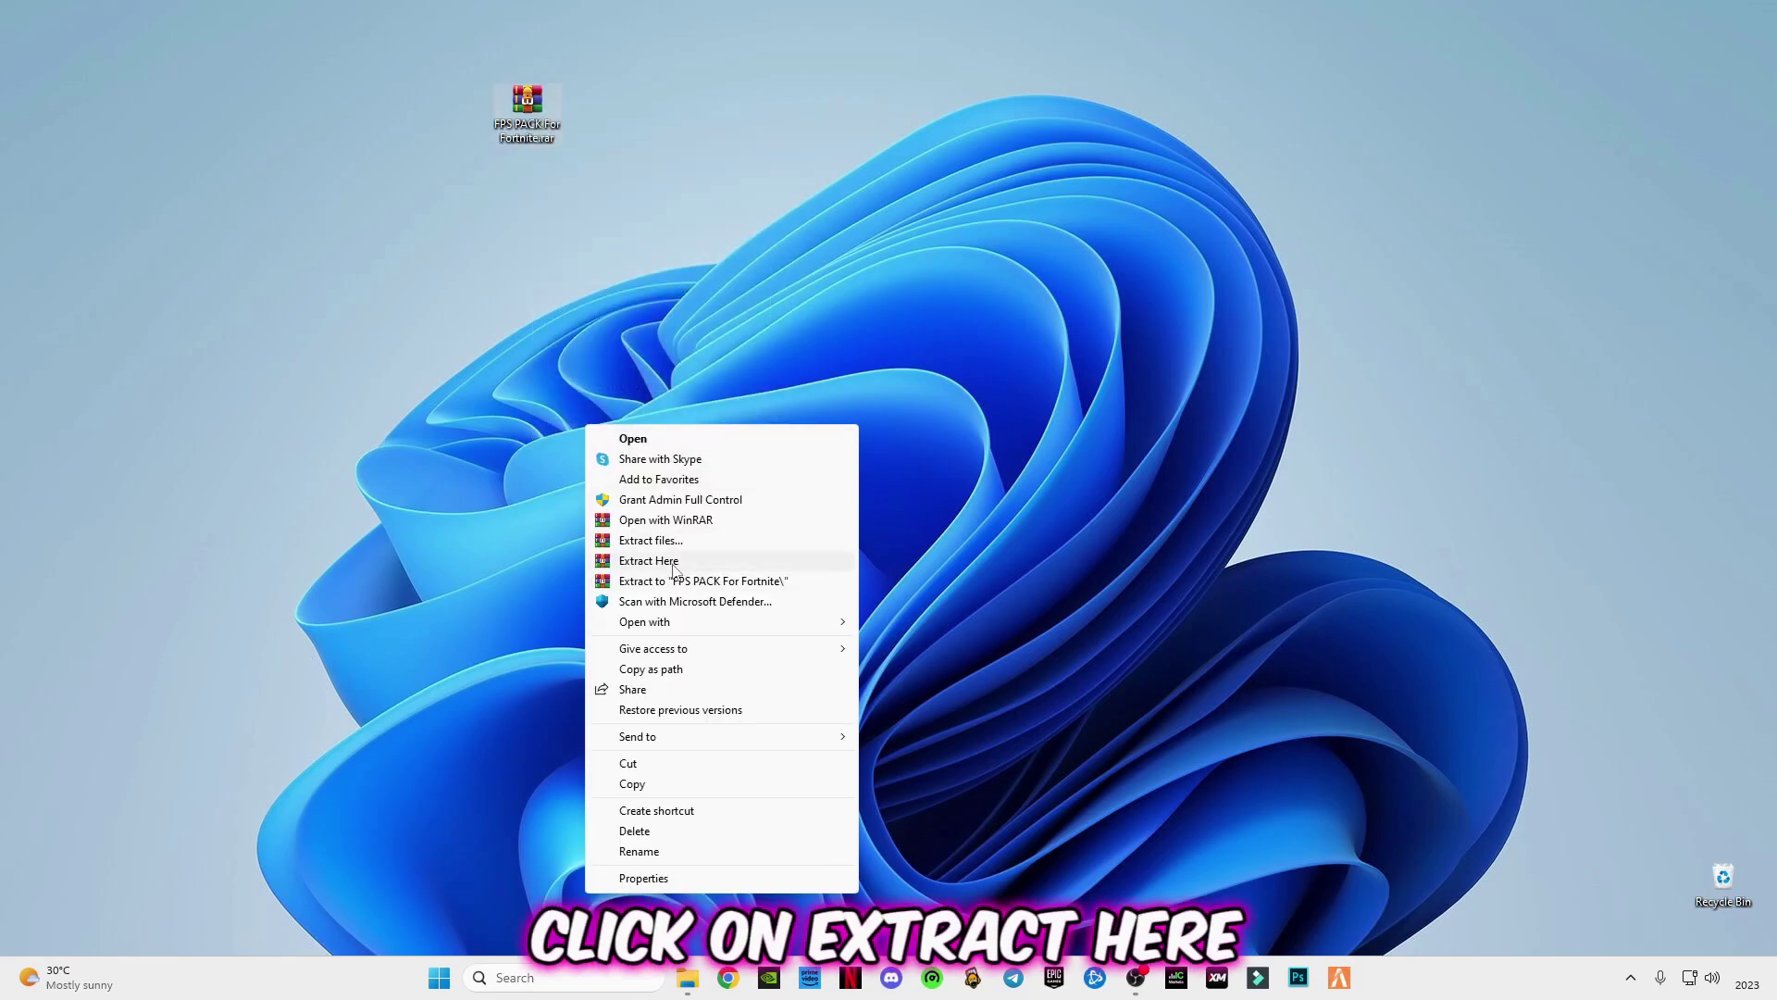
{"action": "left_click", "coordinate": [639, 560]}
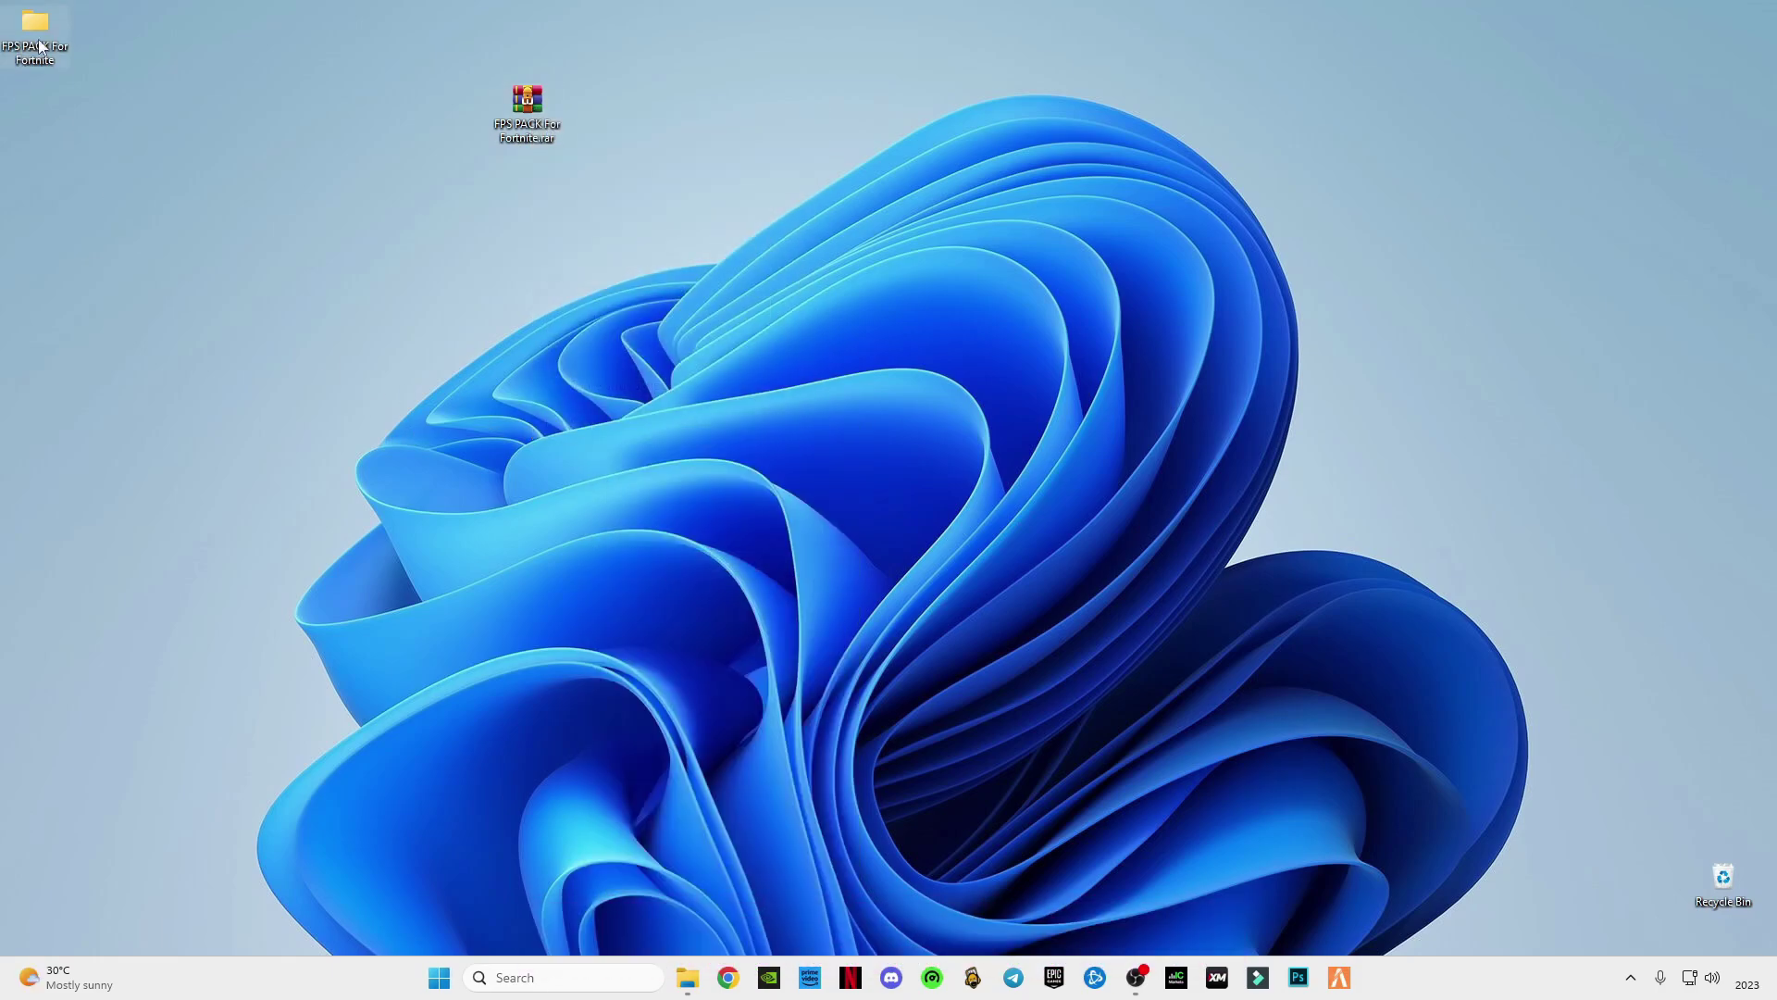
{"action": "double_click", "coordinate": [36, 28]}
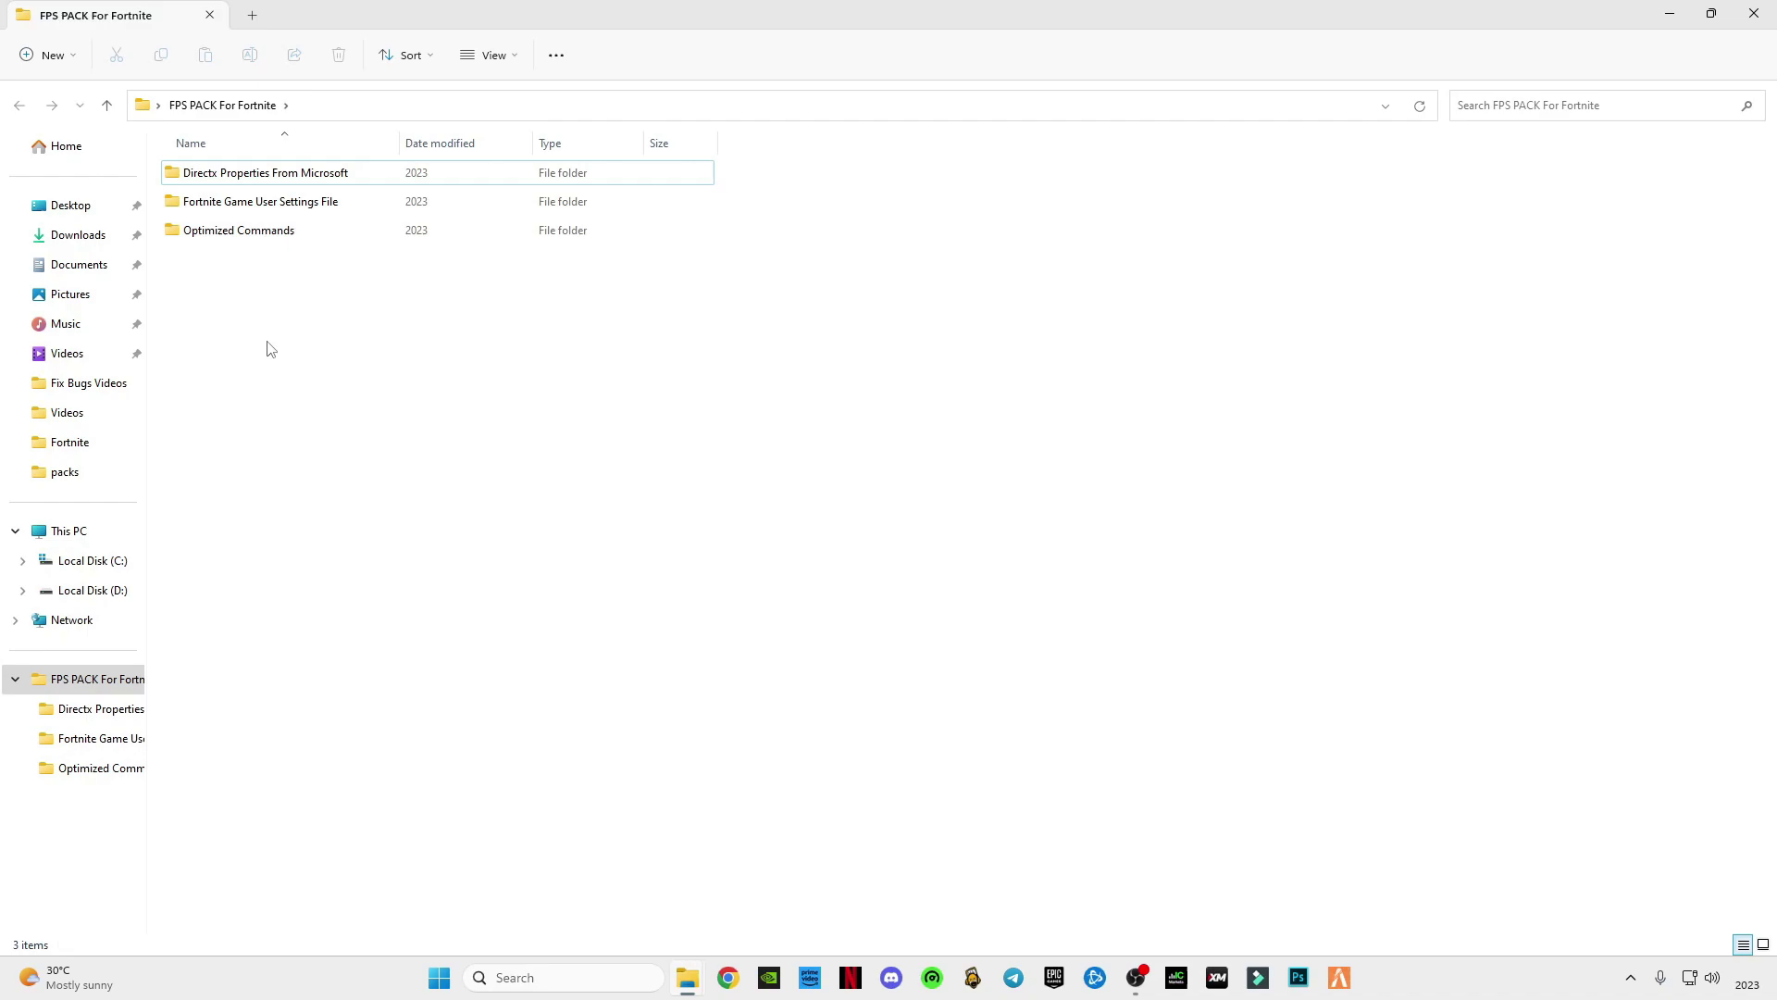
{"action": "left_click_drag", "start_coordinate": [246, 315], "coordinate": [214, 184]}
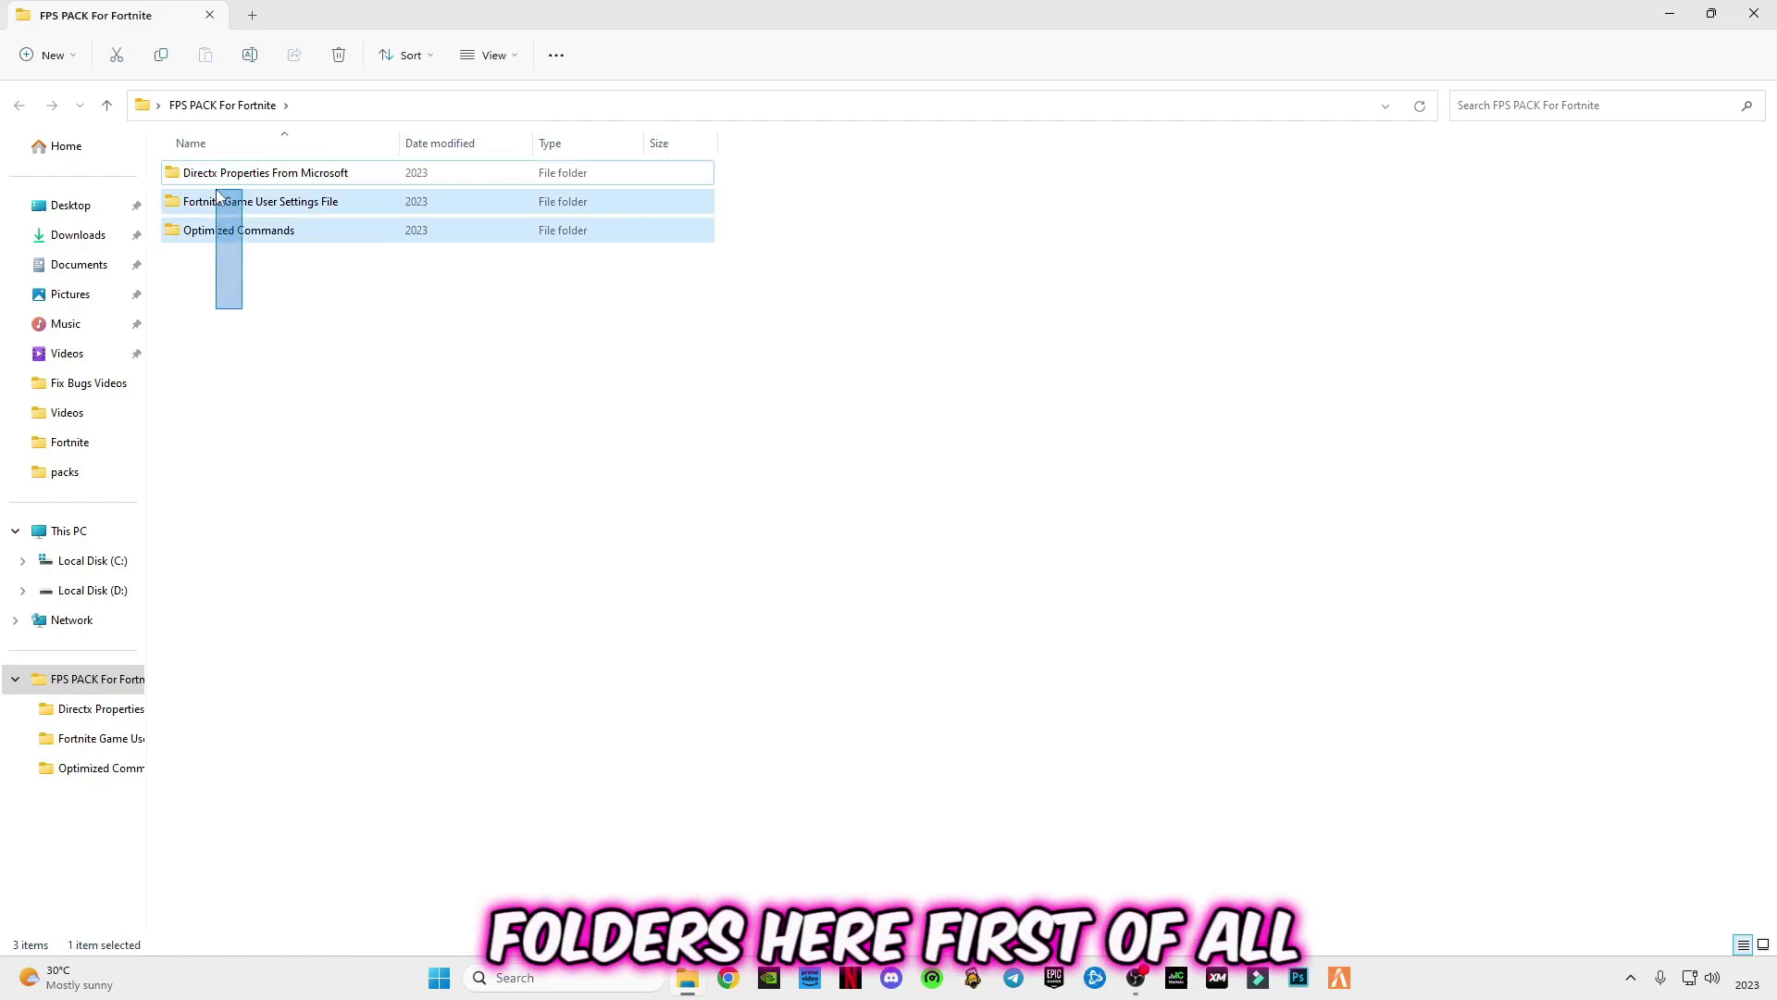
{"action": "left_click", "coordinate": [324, 327]}
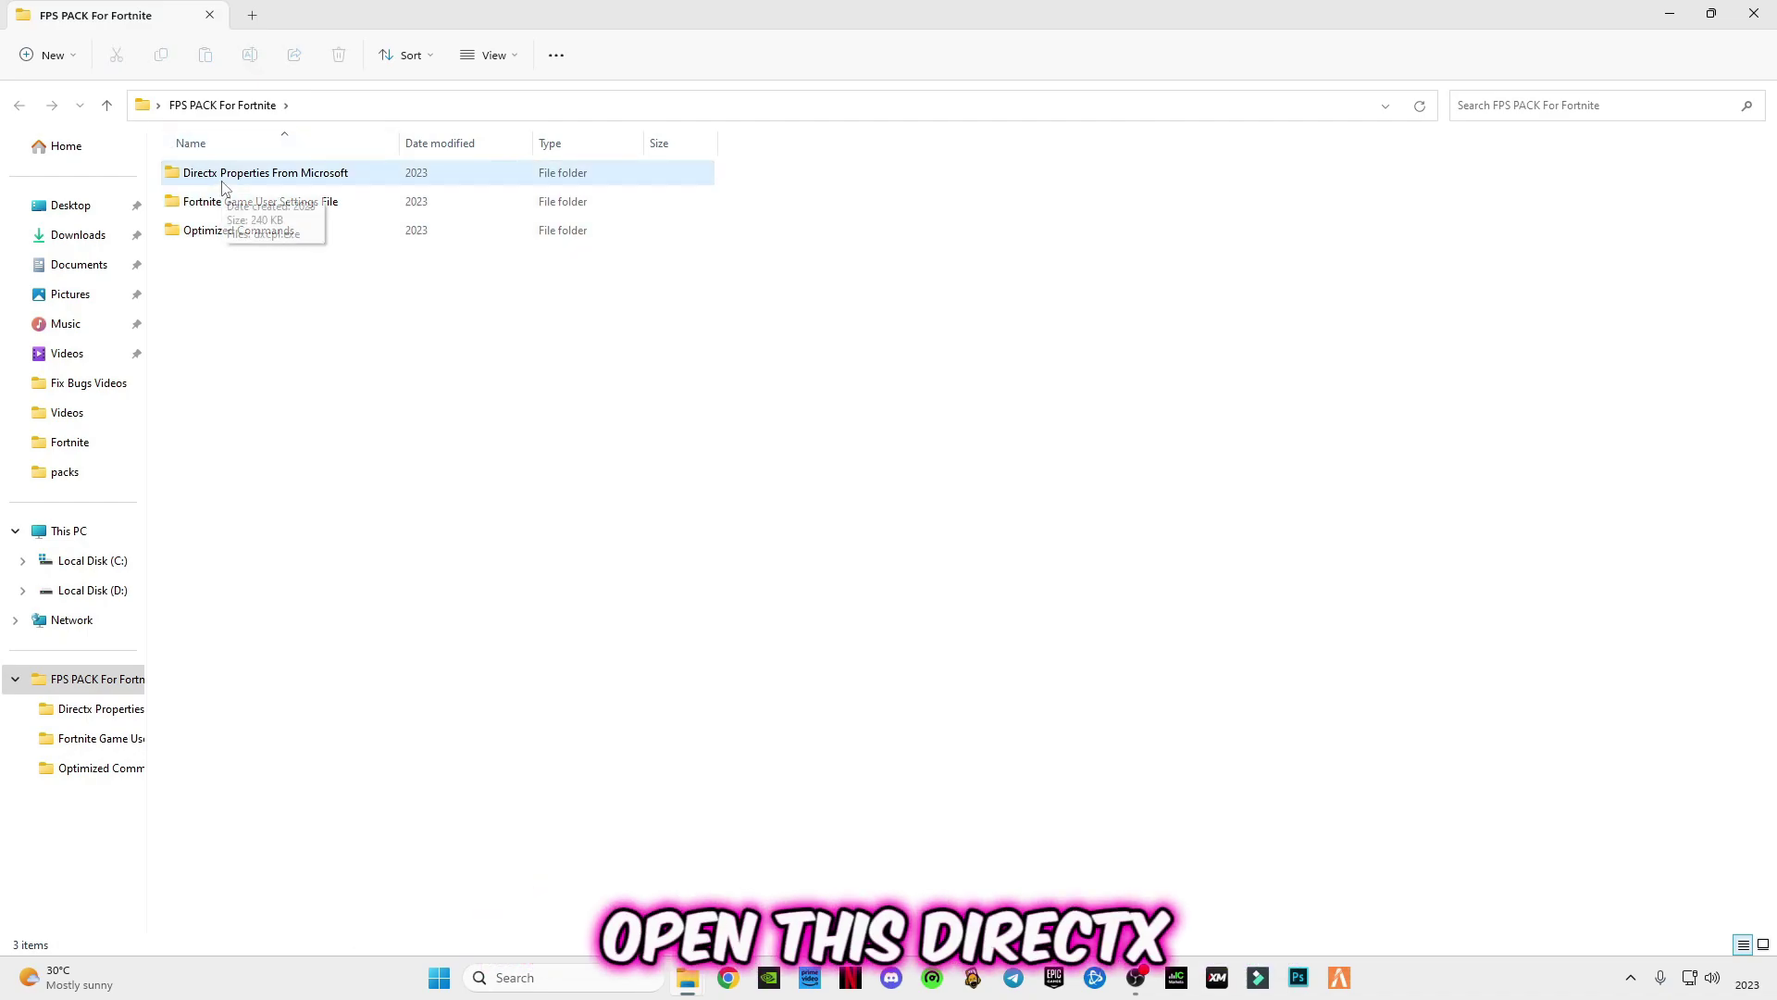
Open the DirectX Control Panel's executable list and start adding a program.
{"action": "double_click", "coordinate": [222, 181]}
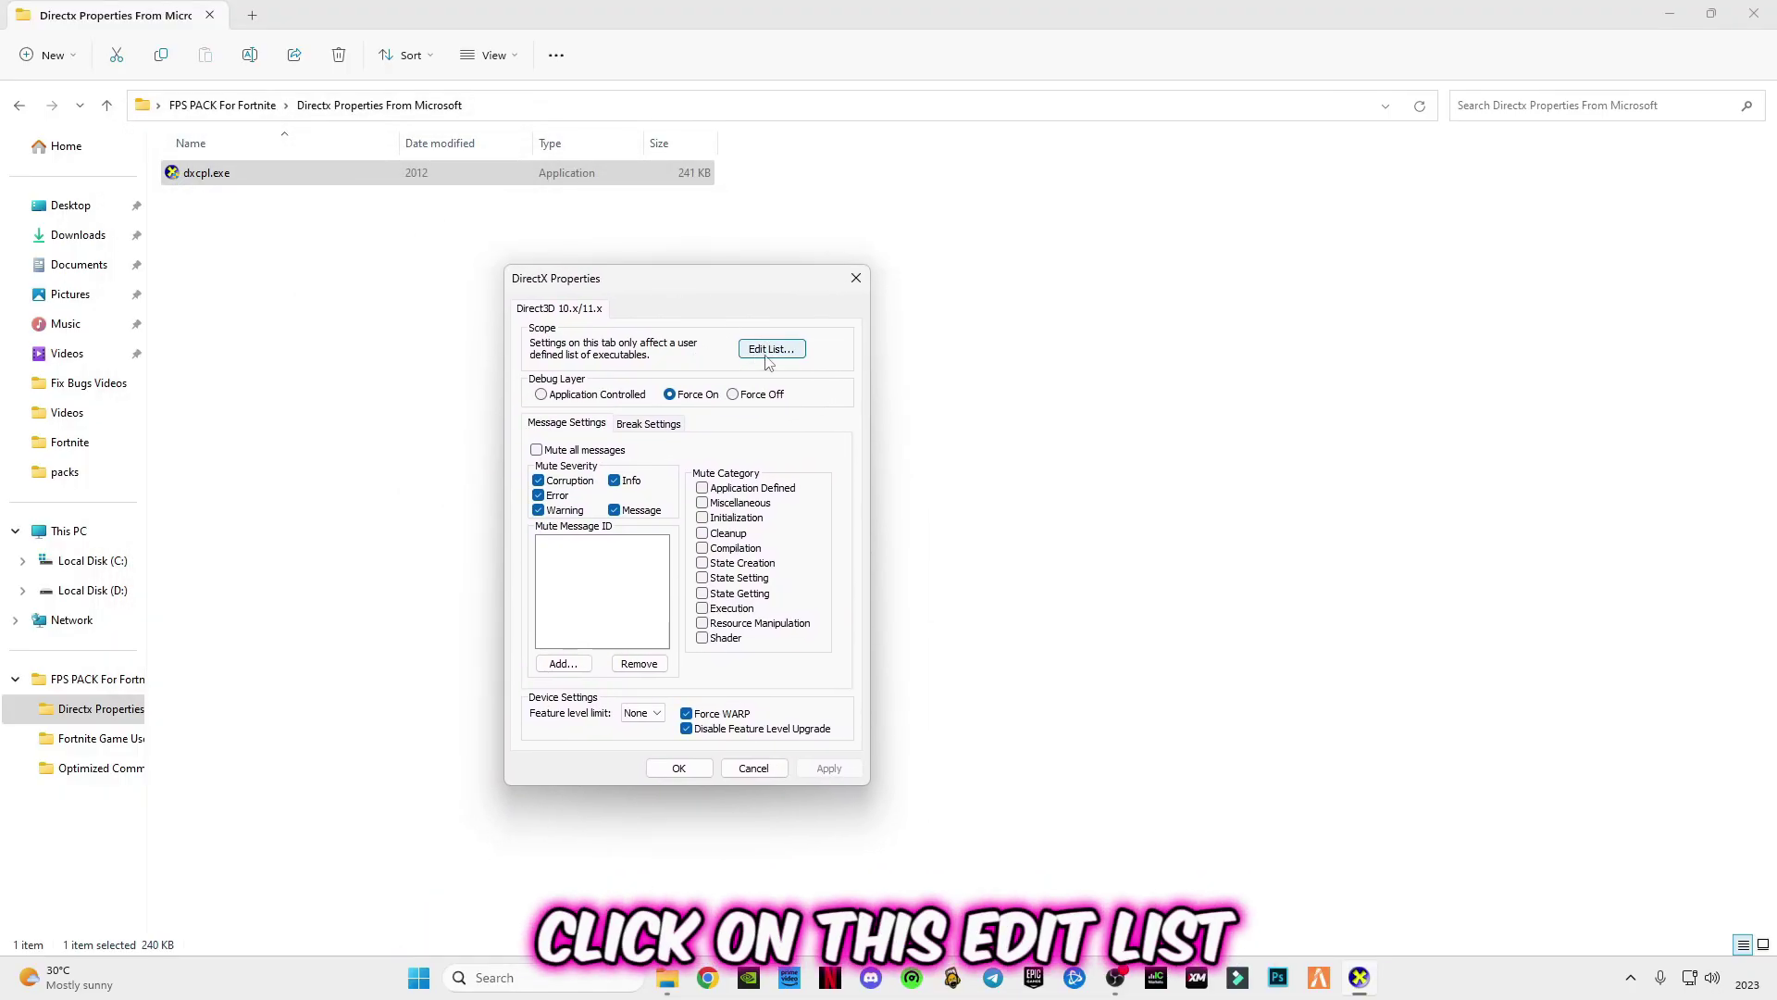
{"action": "left_click", "coordinate": [769, 357]}
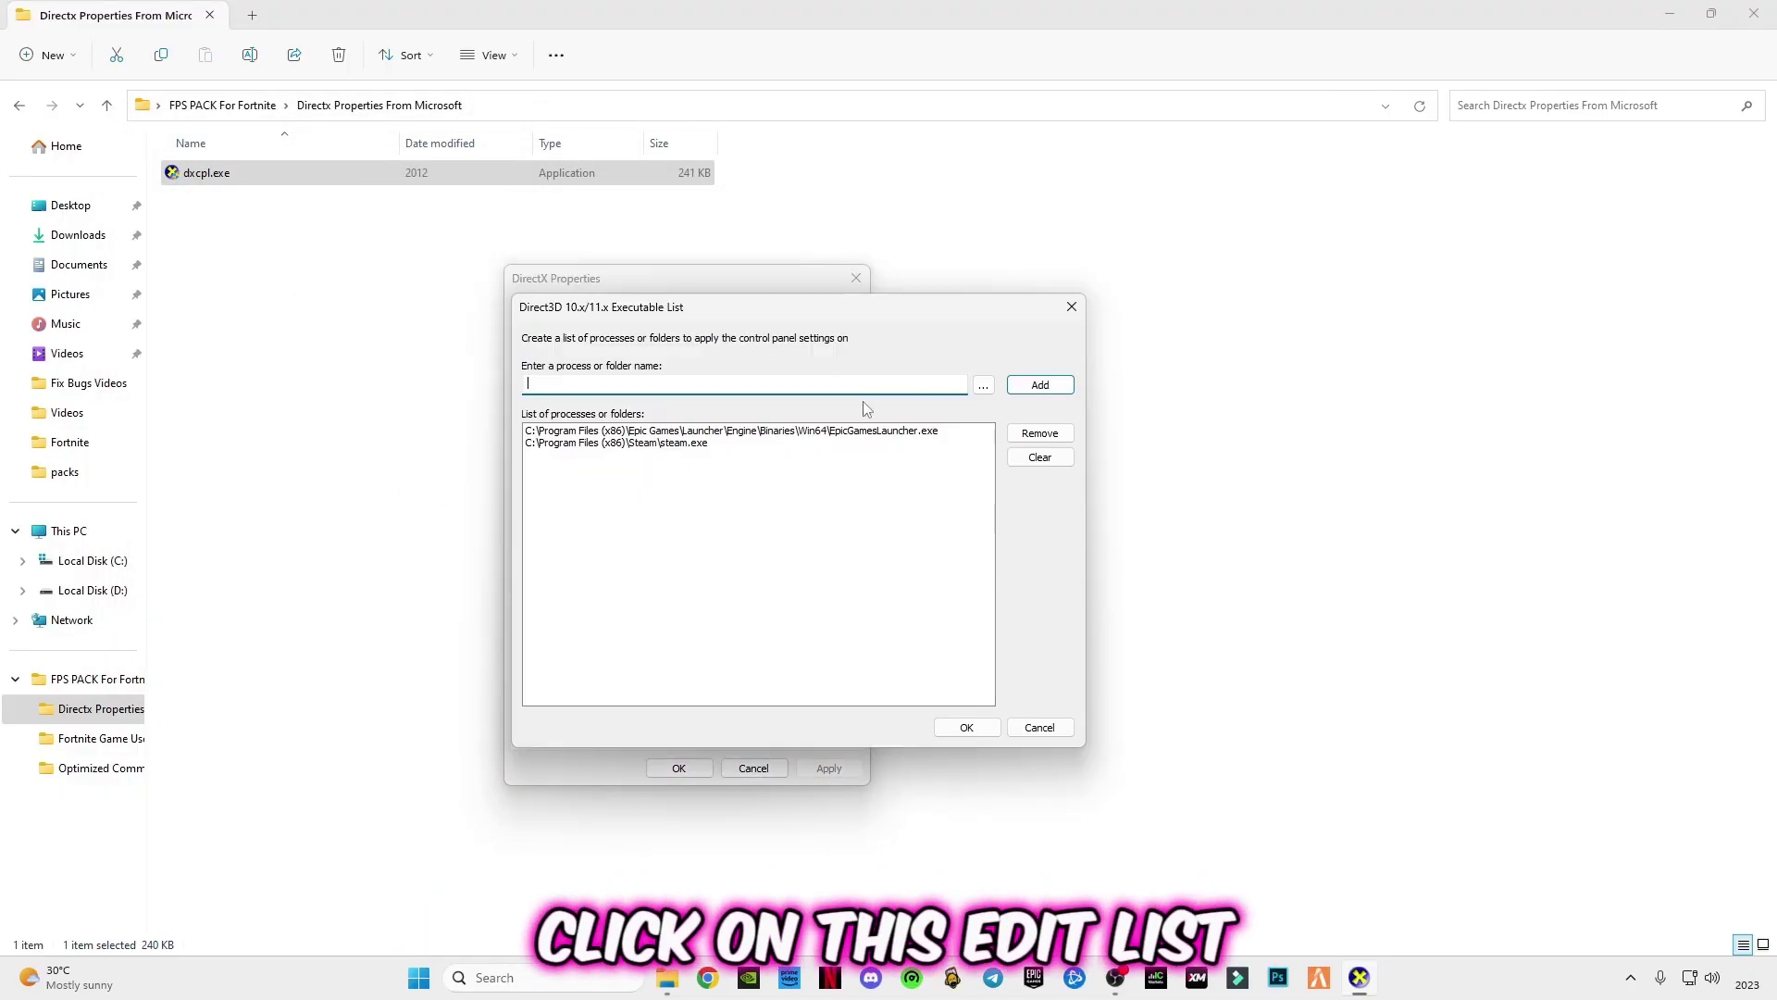
{"action": "left_click", "coordinate": [983, 387]}
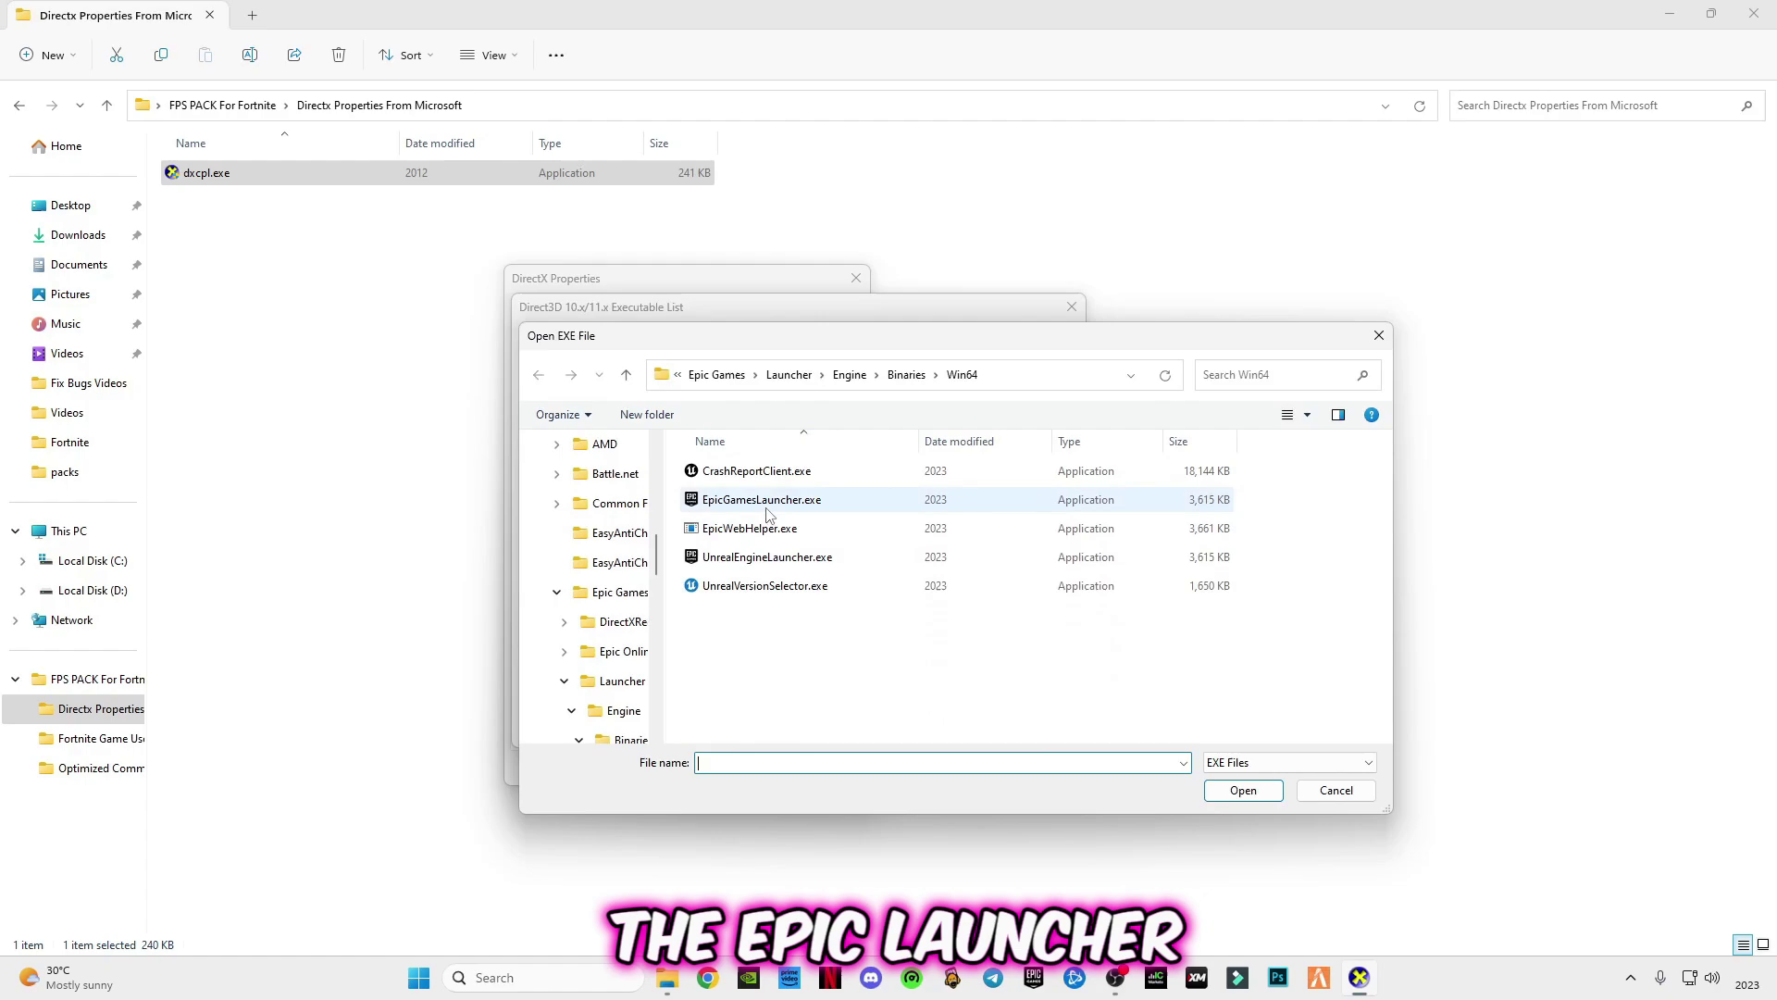
Select EpicGamesLauncher.exe in Program Files (x86)\Epic Games\Launcher\Engine\Binaries\Win64.
{"action": "scroll", "coordinate": [602, 528], "scroll_direction": "up", "scroll_amount": 10}
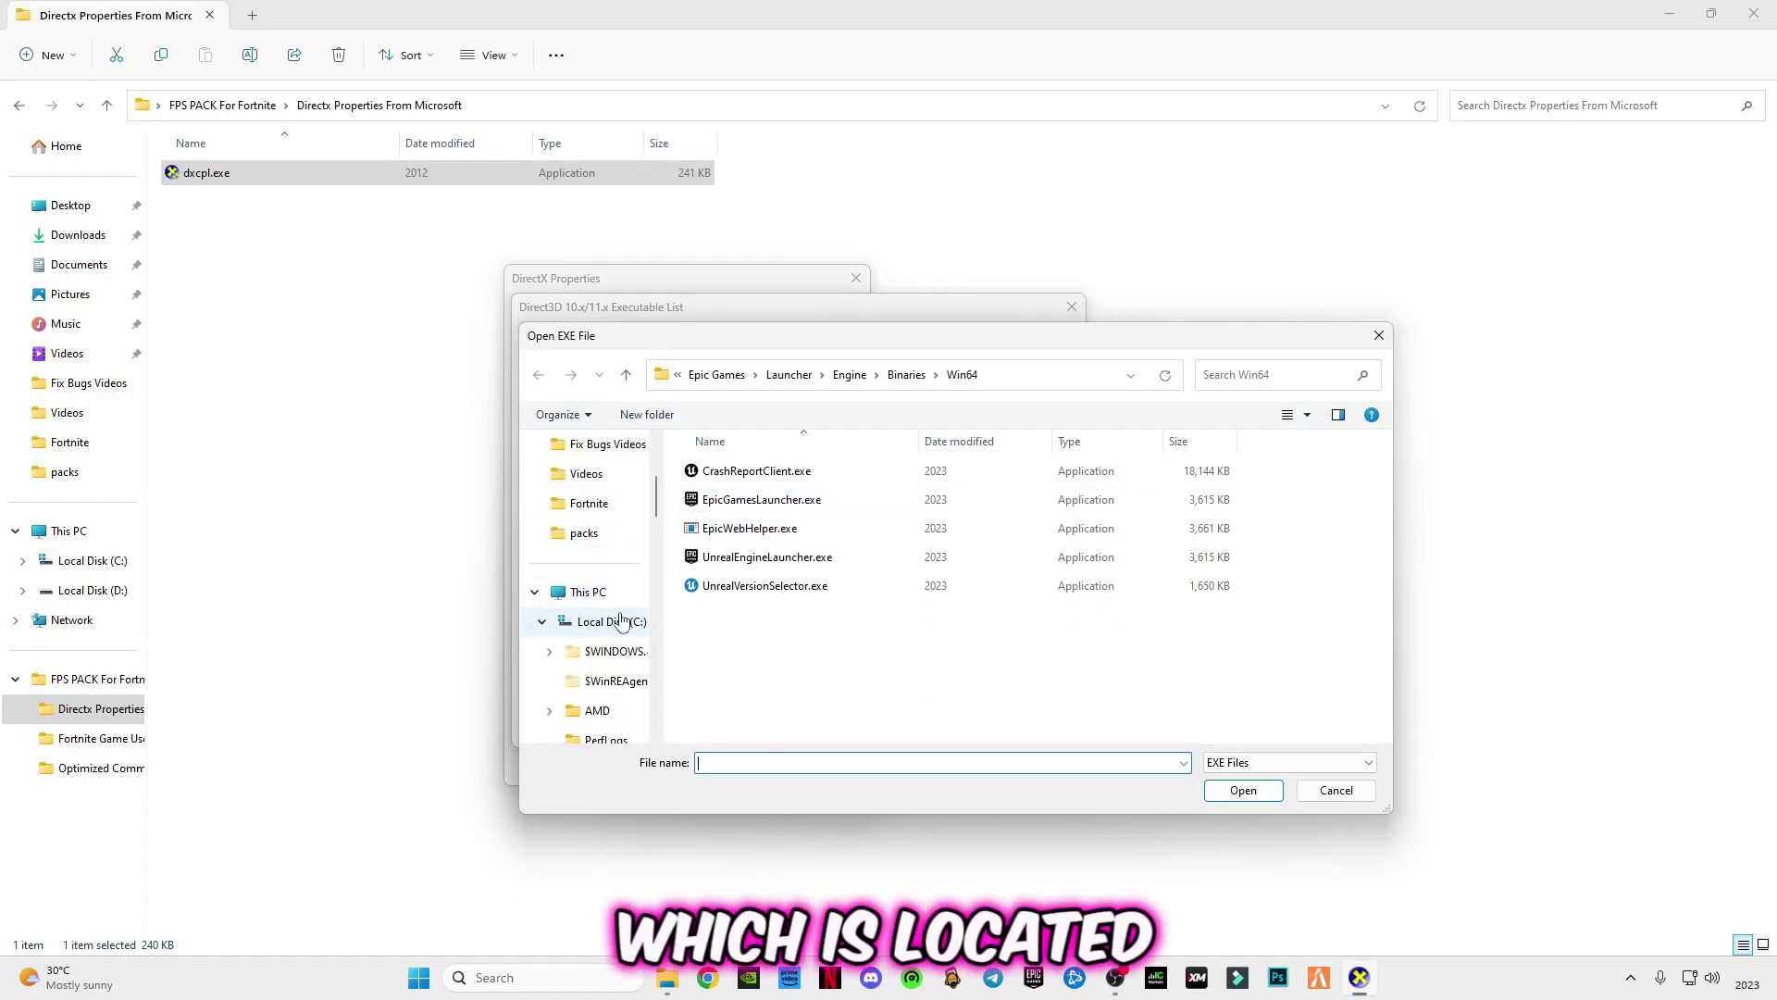
{"action": "left_click", "coordinate": [622, 621]}
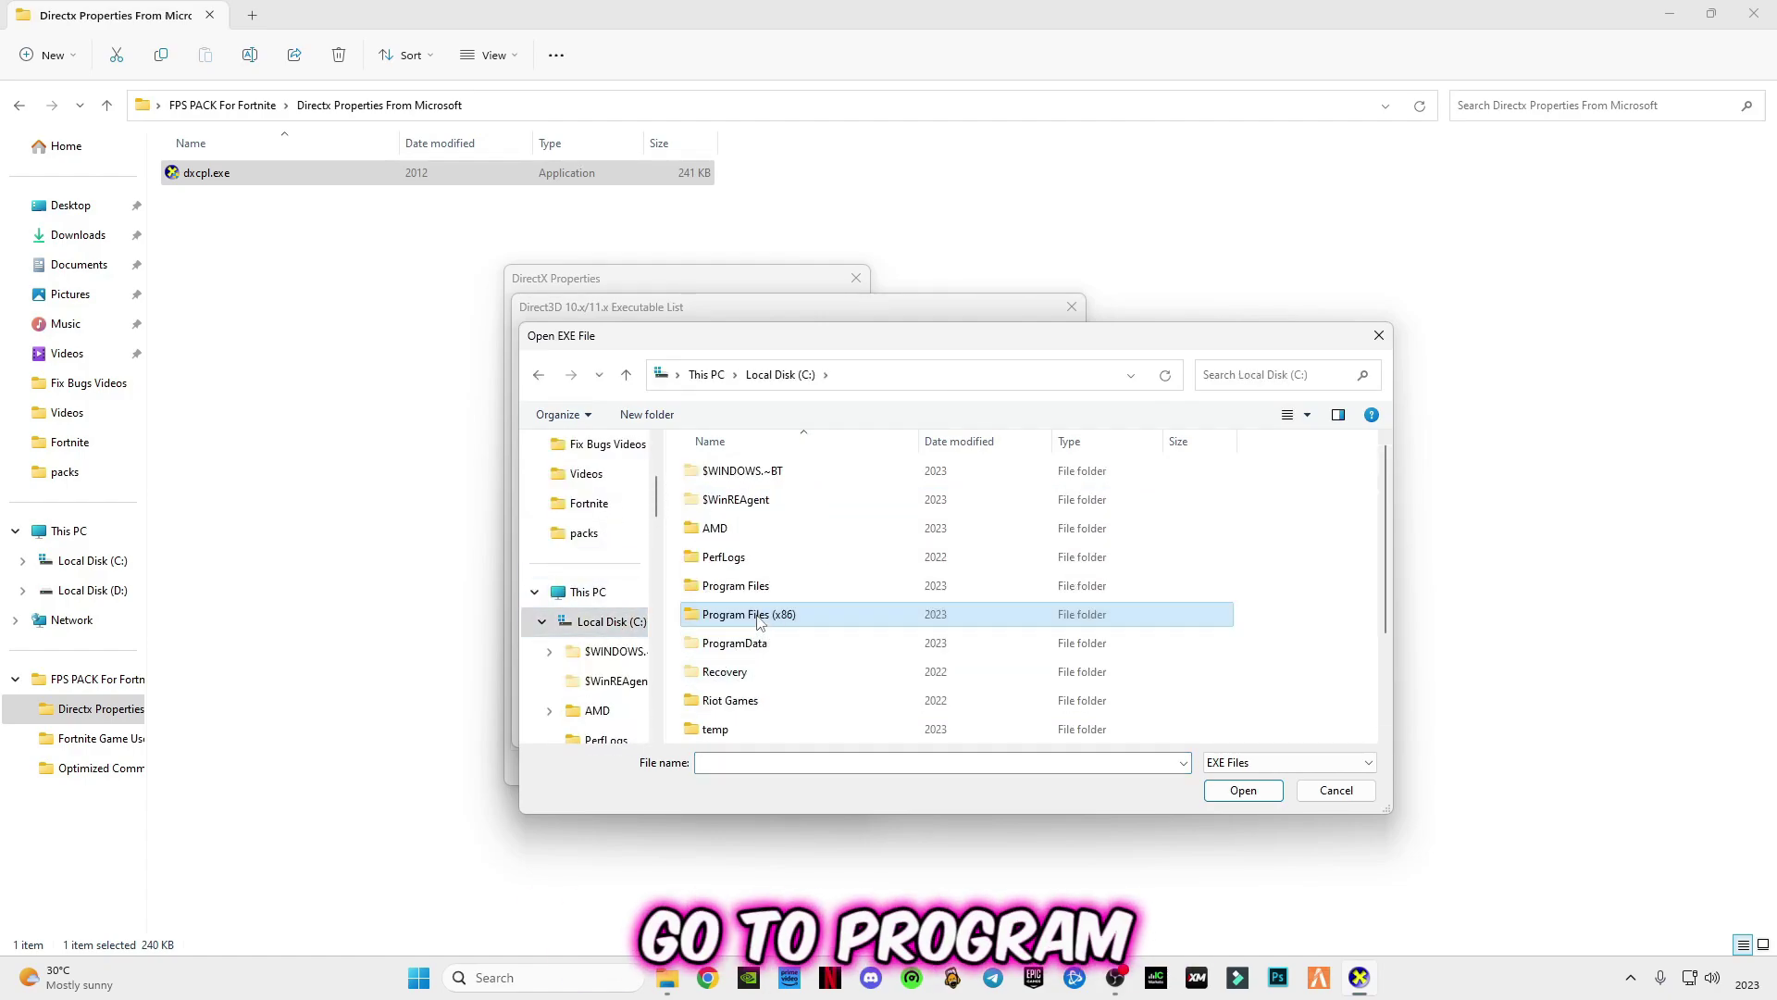
{"action": "double_click", "coordinate": [757, 616]}
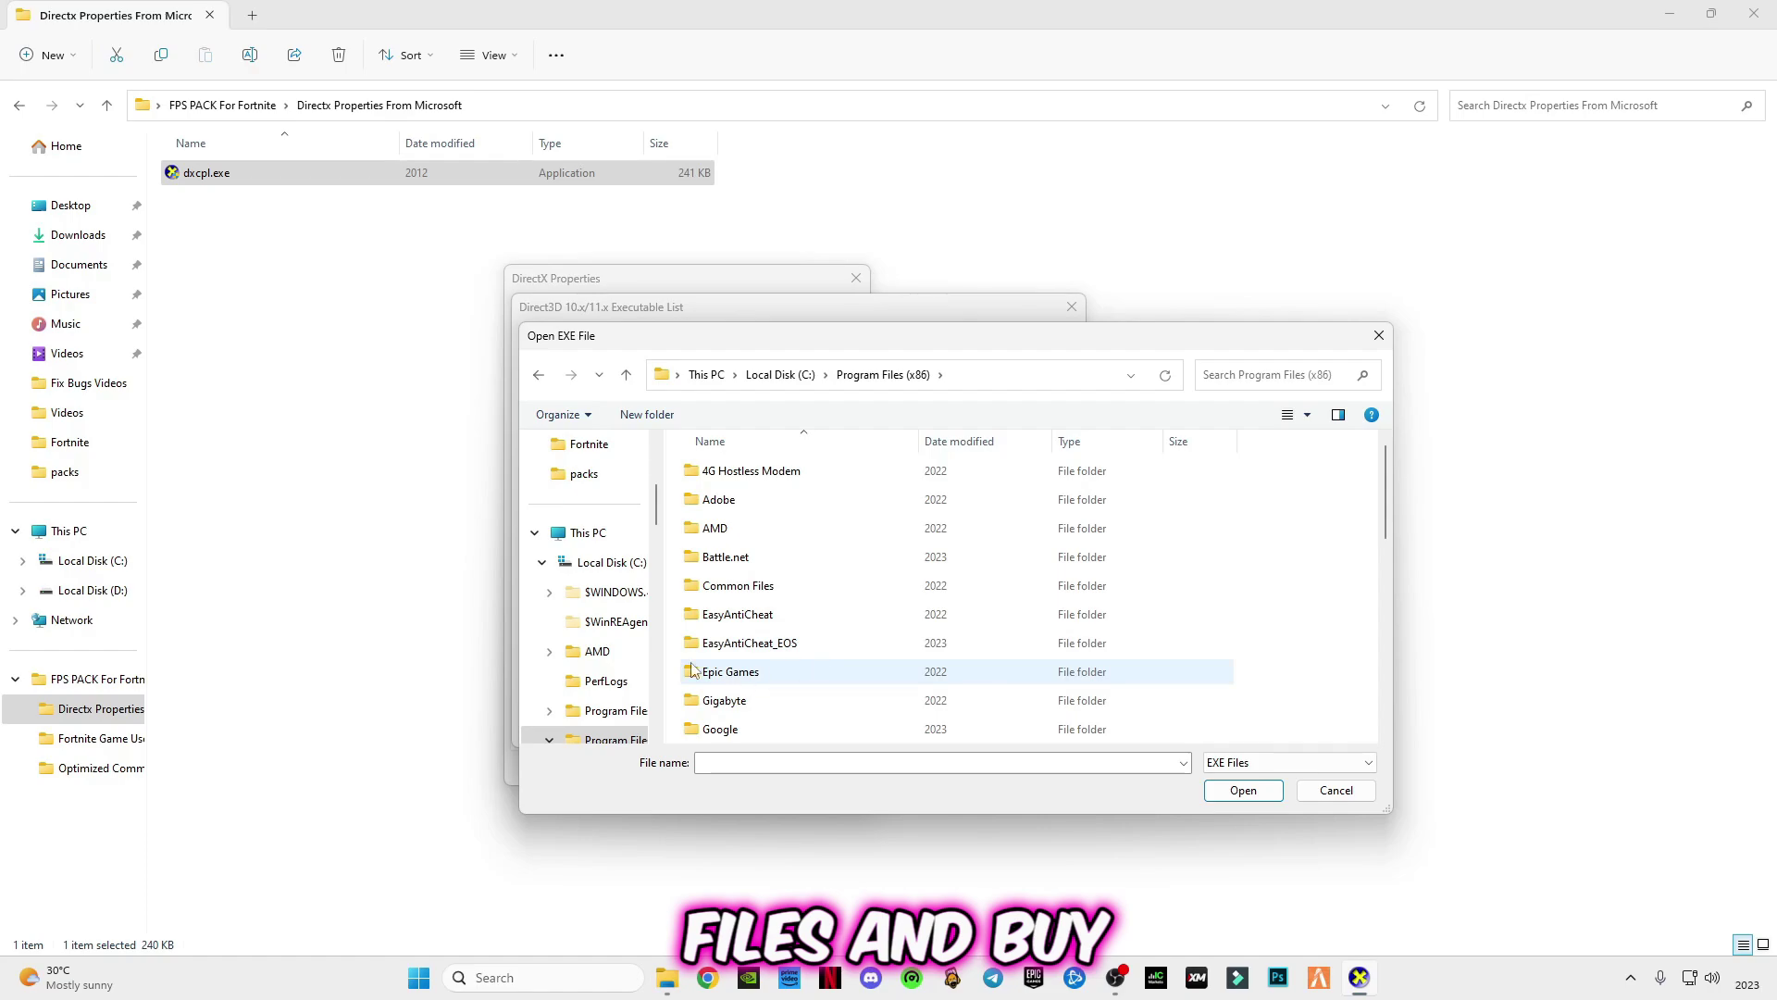
{"action": "left_click", "coordinate": [741, 678]}
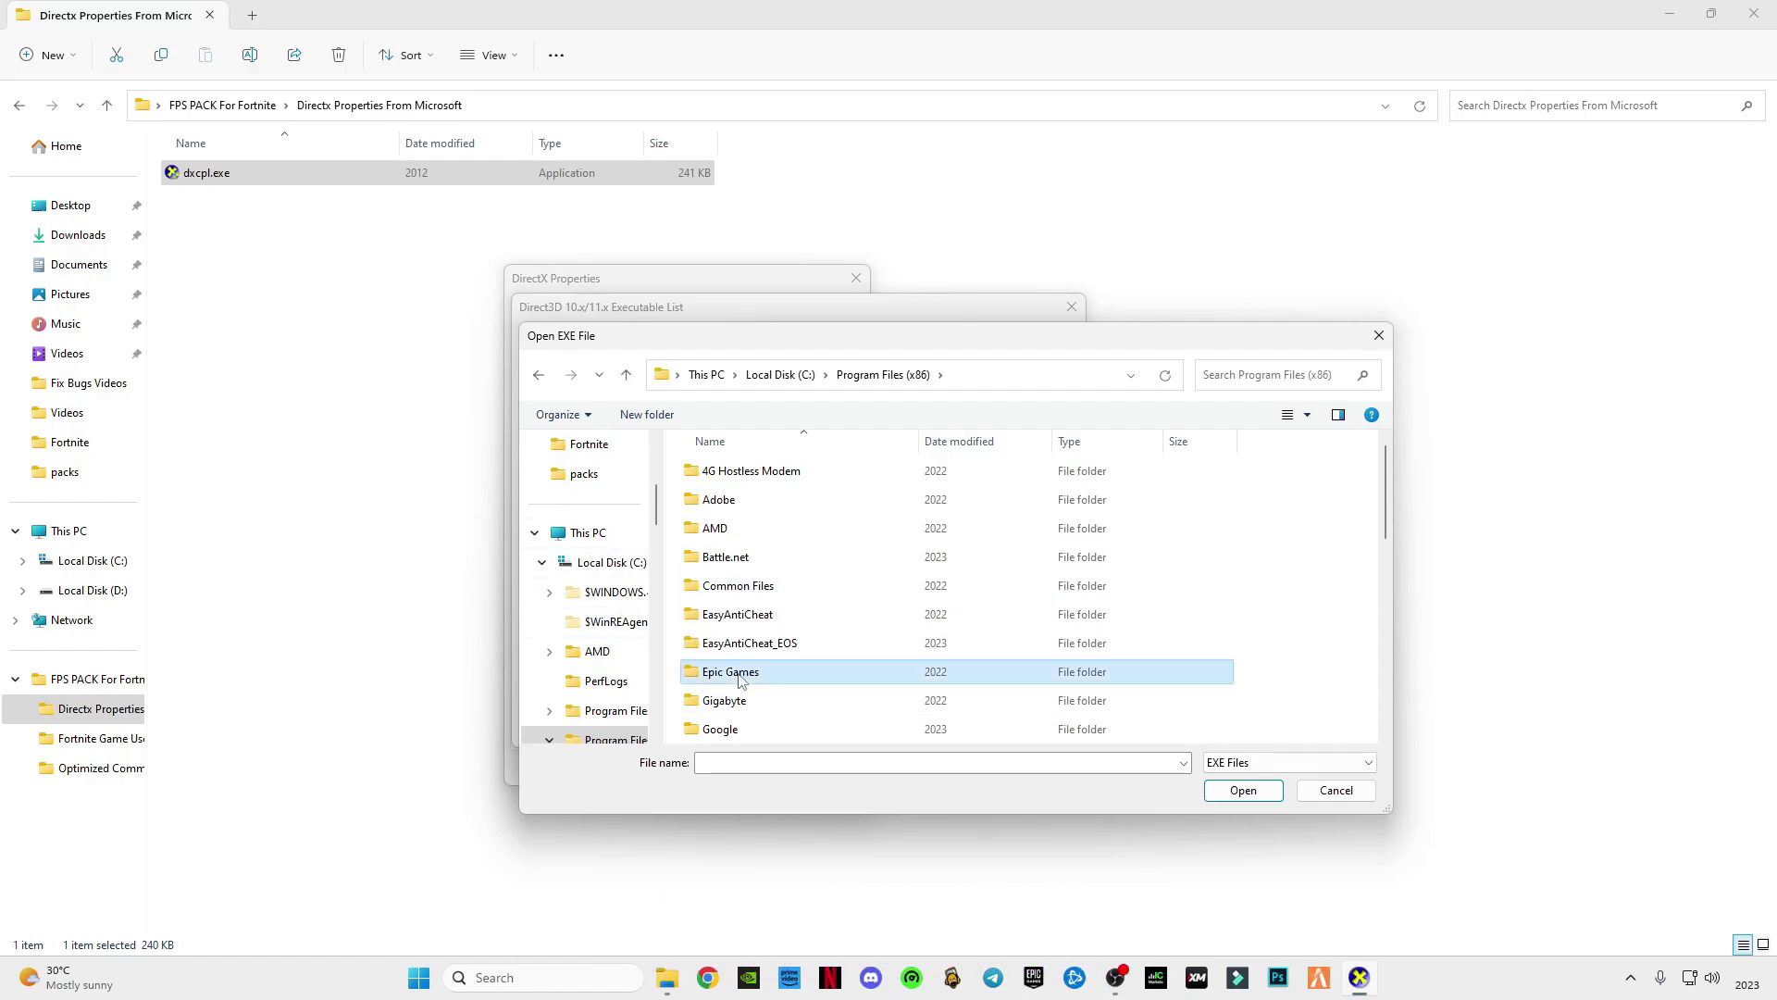
{"action": "double_click", "coordinate": [767, 680]}
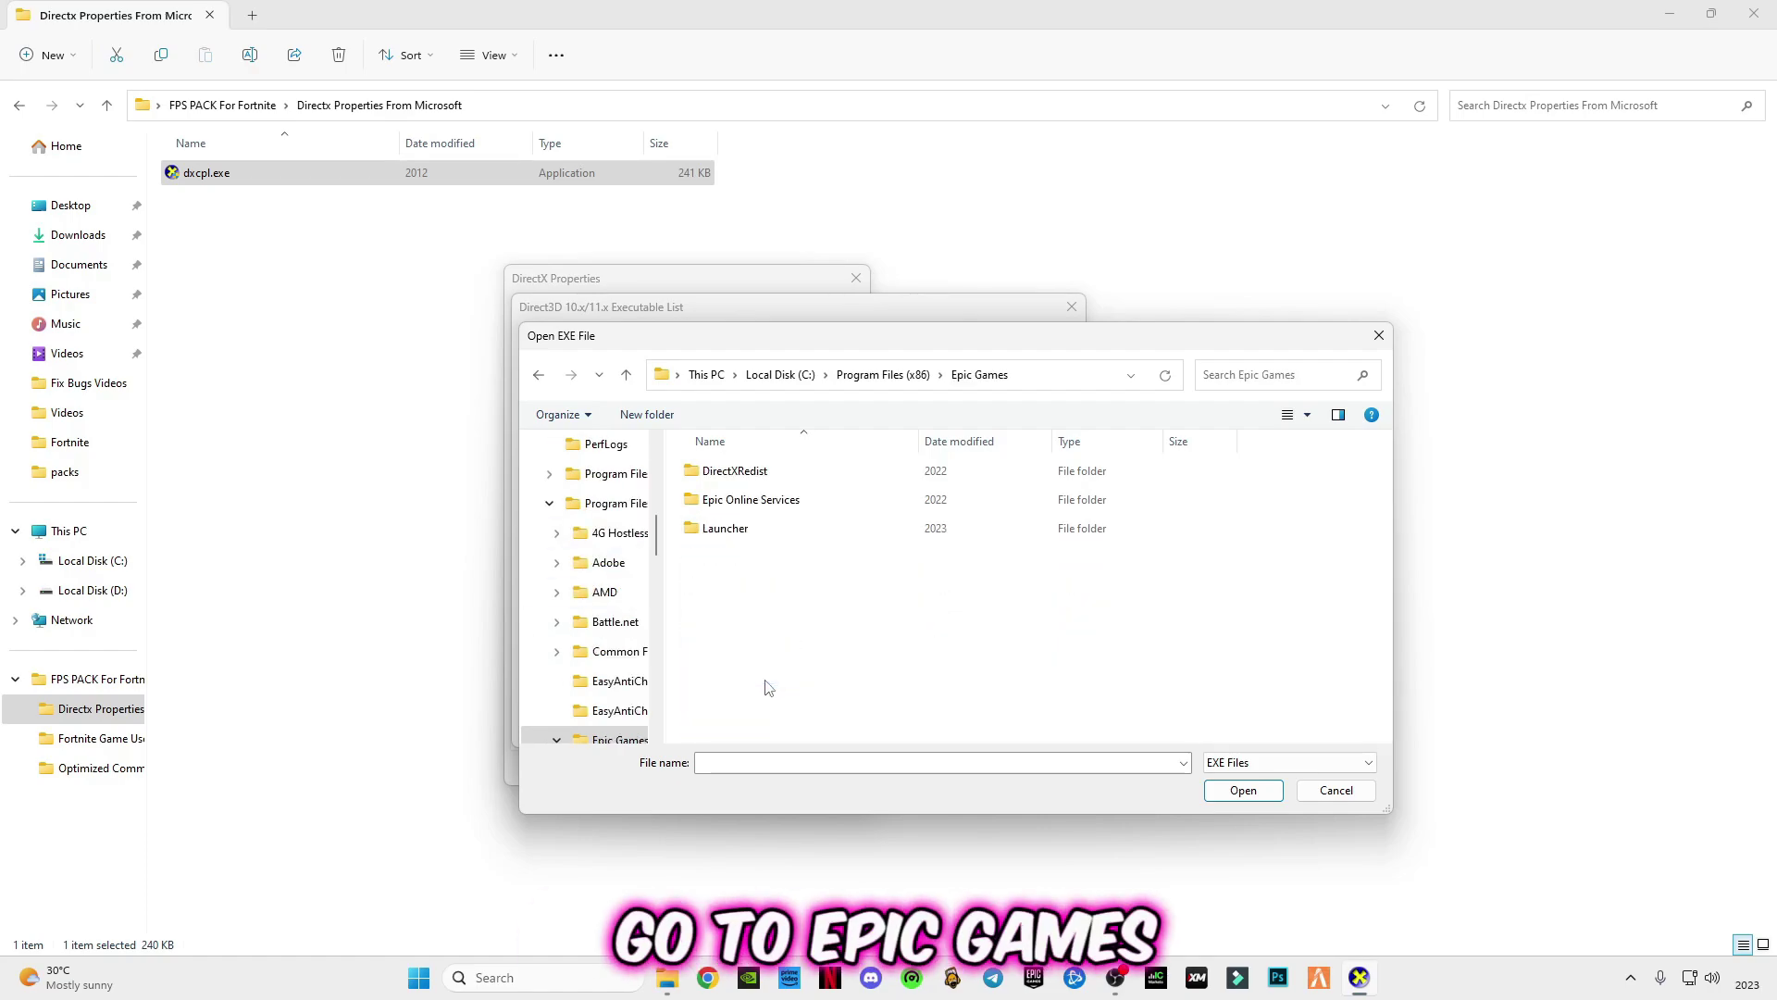
{"action": "double_click", "coordinate": [737, 528]}
{"action": "double_click", "coordinate": [738, 470]}
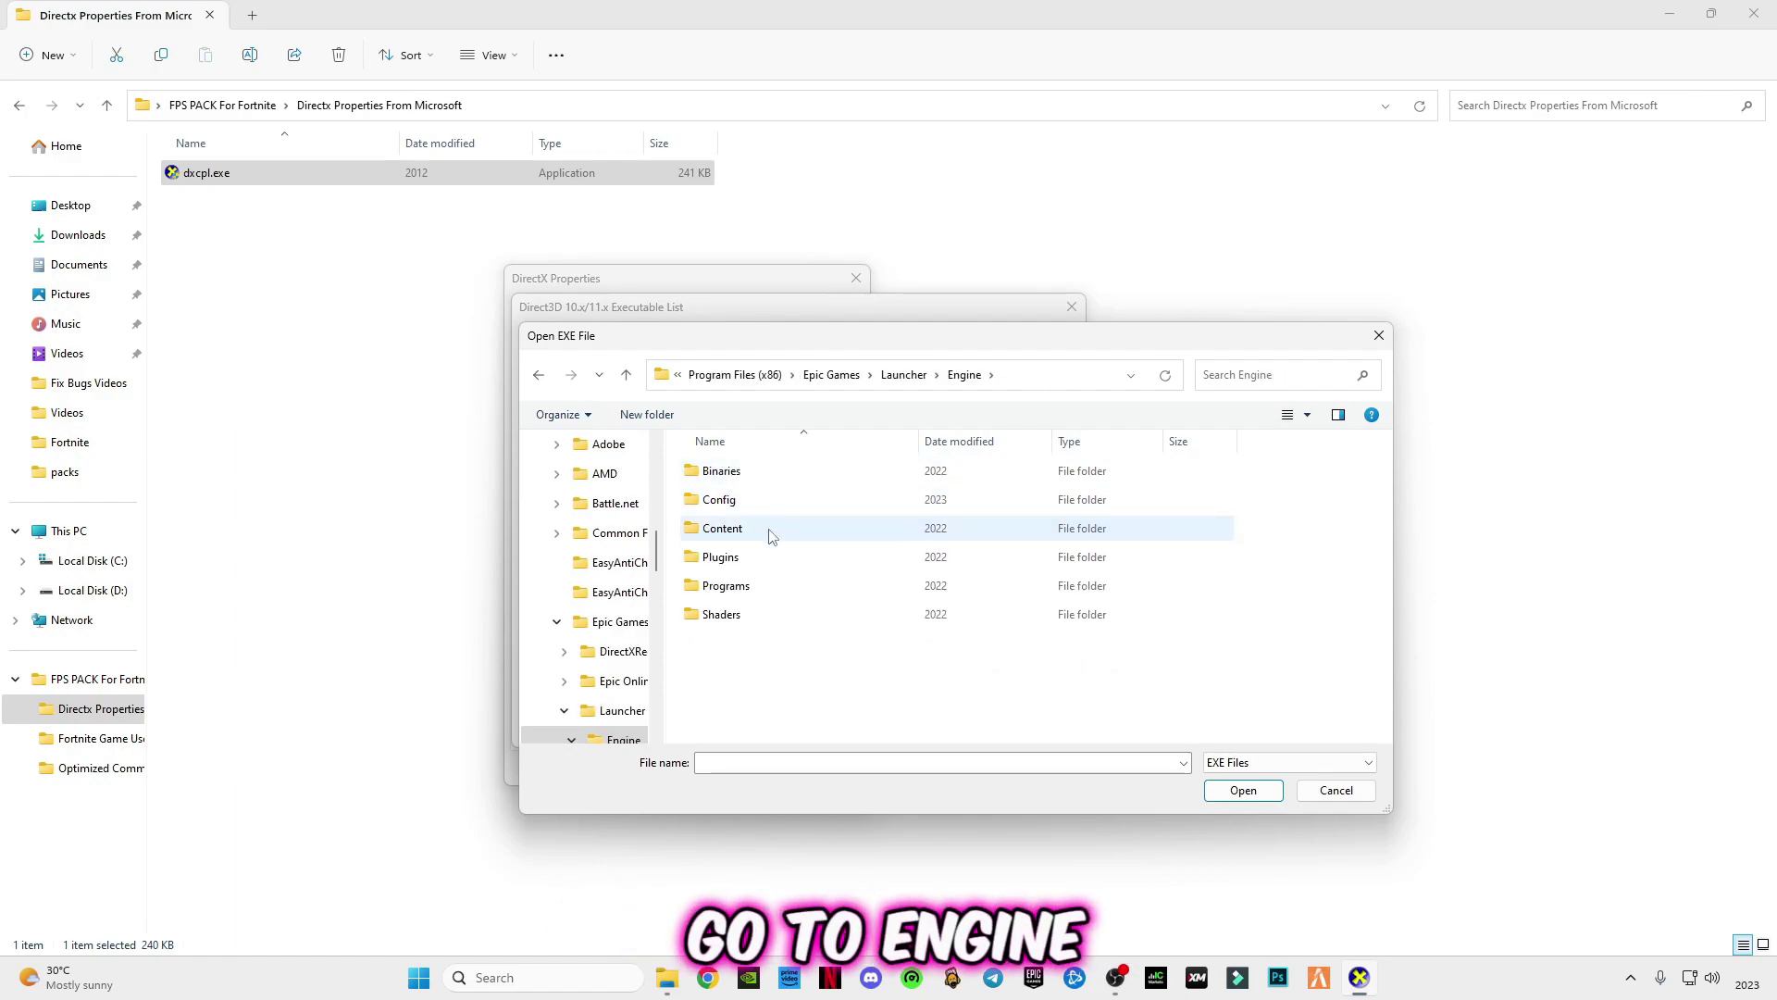
{"action": "double_click", "coordinate": [736, 472]}
{"action": "left_click", "coordinate": [748, 536]}
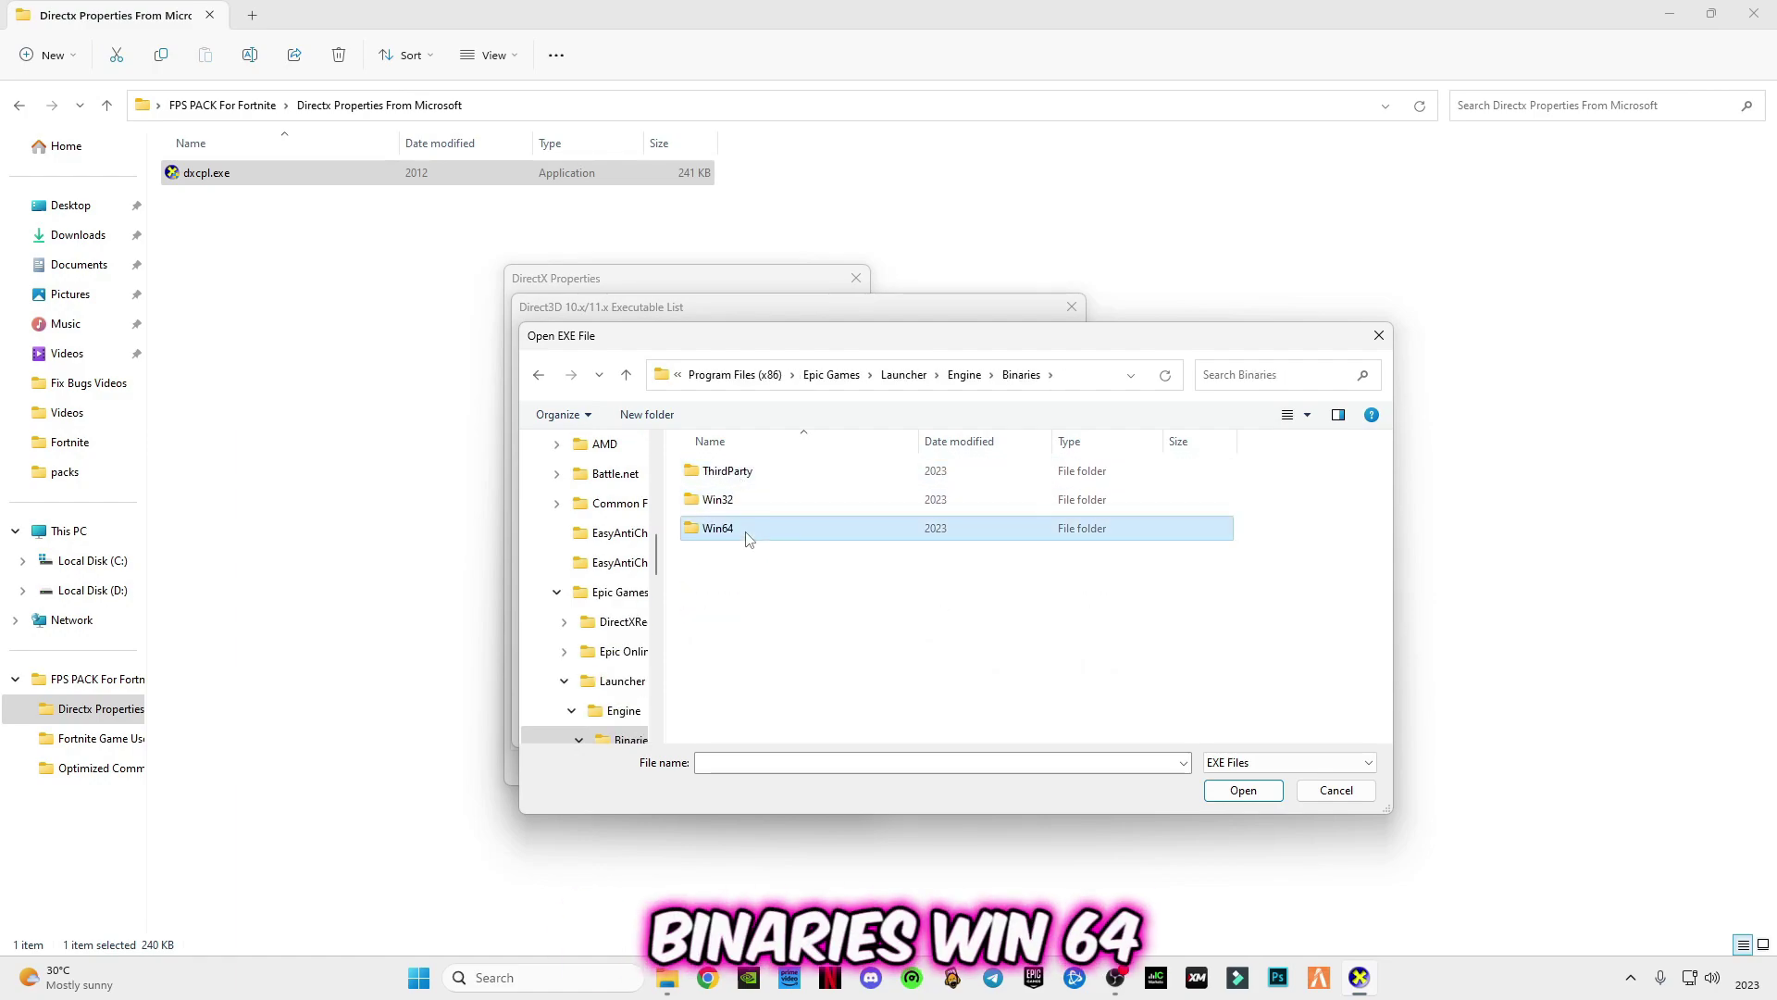
{"action": "double_click", "coordinate": [748, 536]}
{"action": "left_click", "coordinate": [791, 499]}
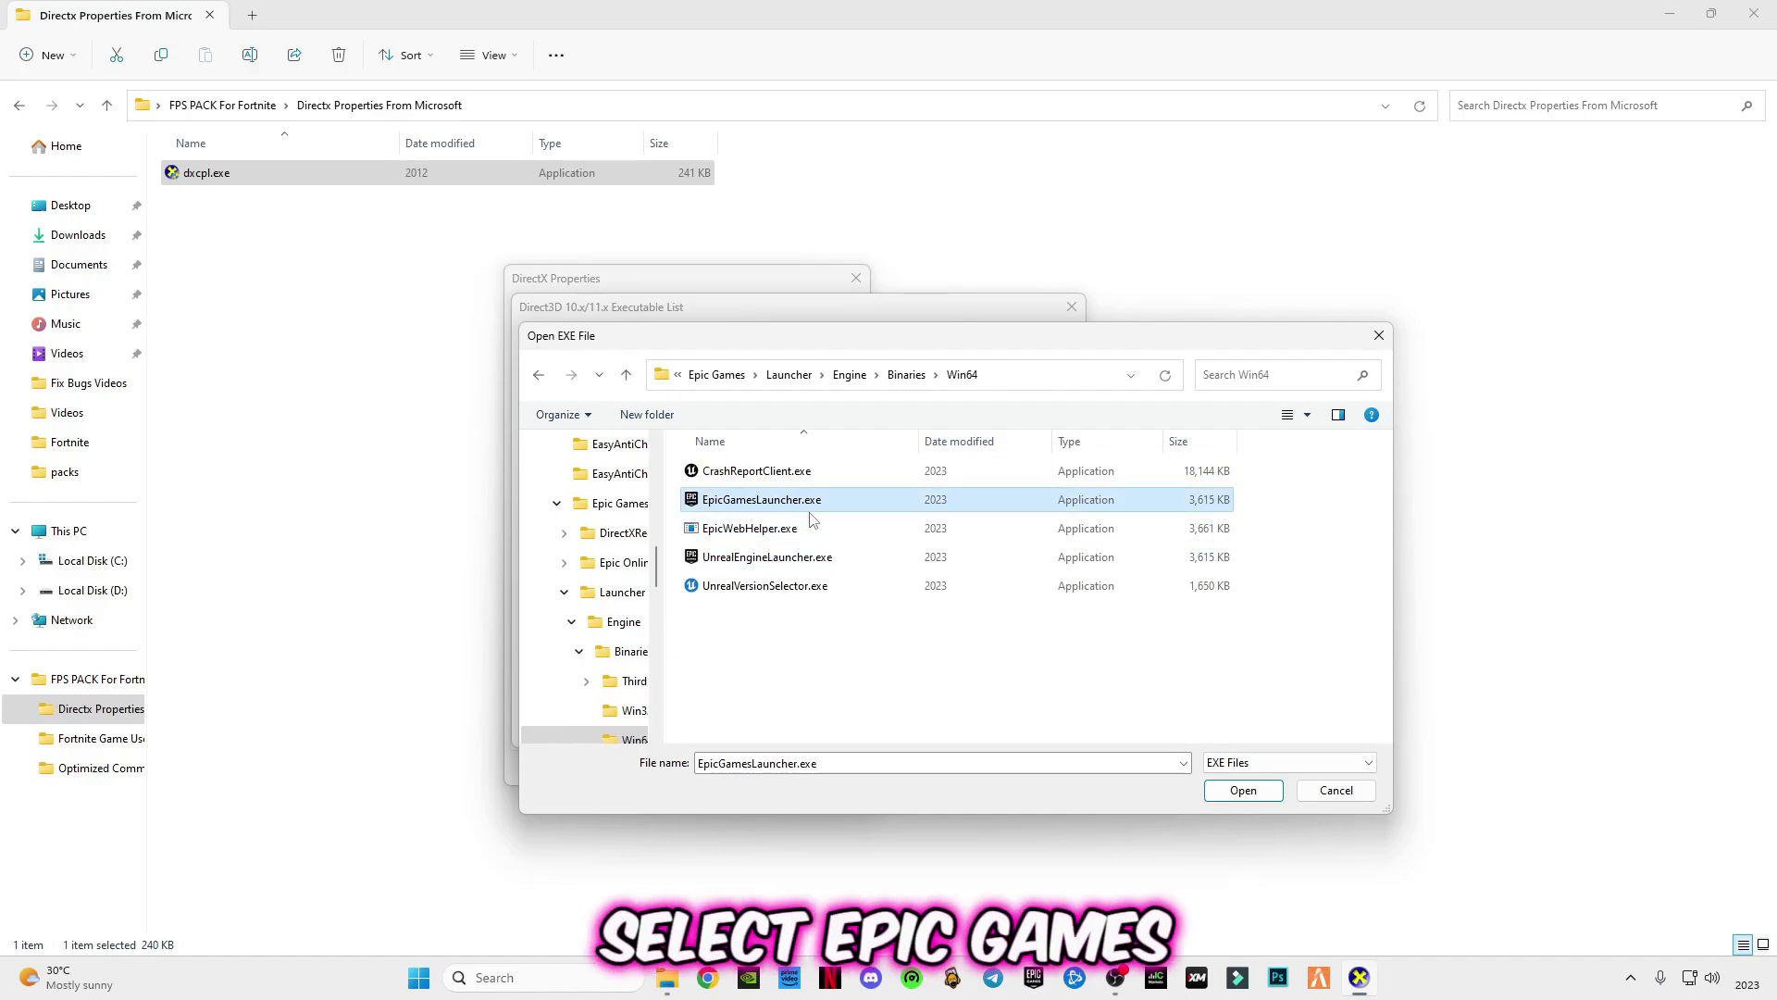
Add EpicGamesLauncher.exe to the list, mute Corruption severity, and apply the Direct3D settings.
{"action": "left_click", "coordinate": [1236, 790]}
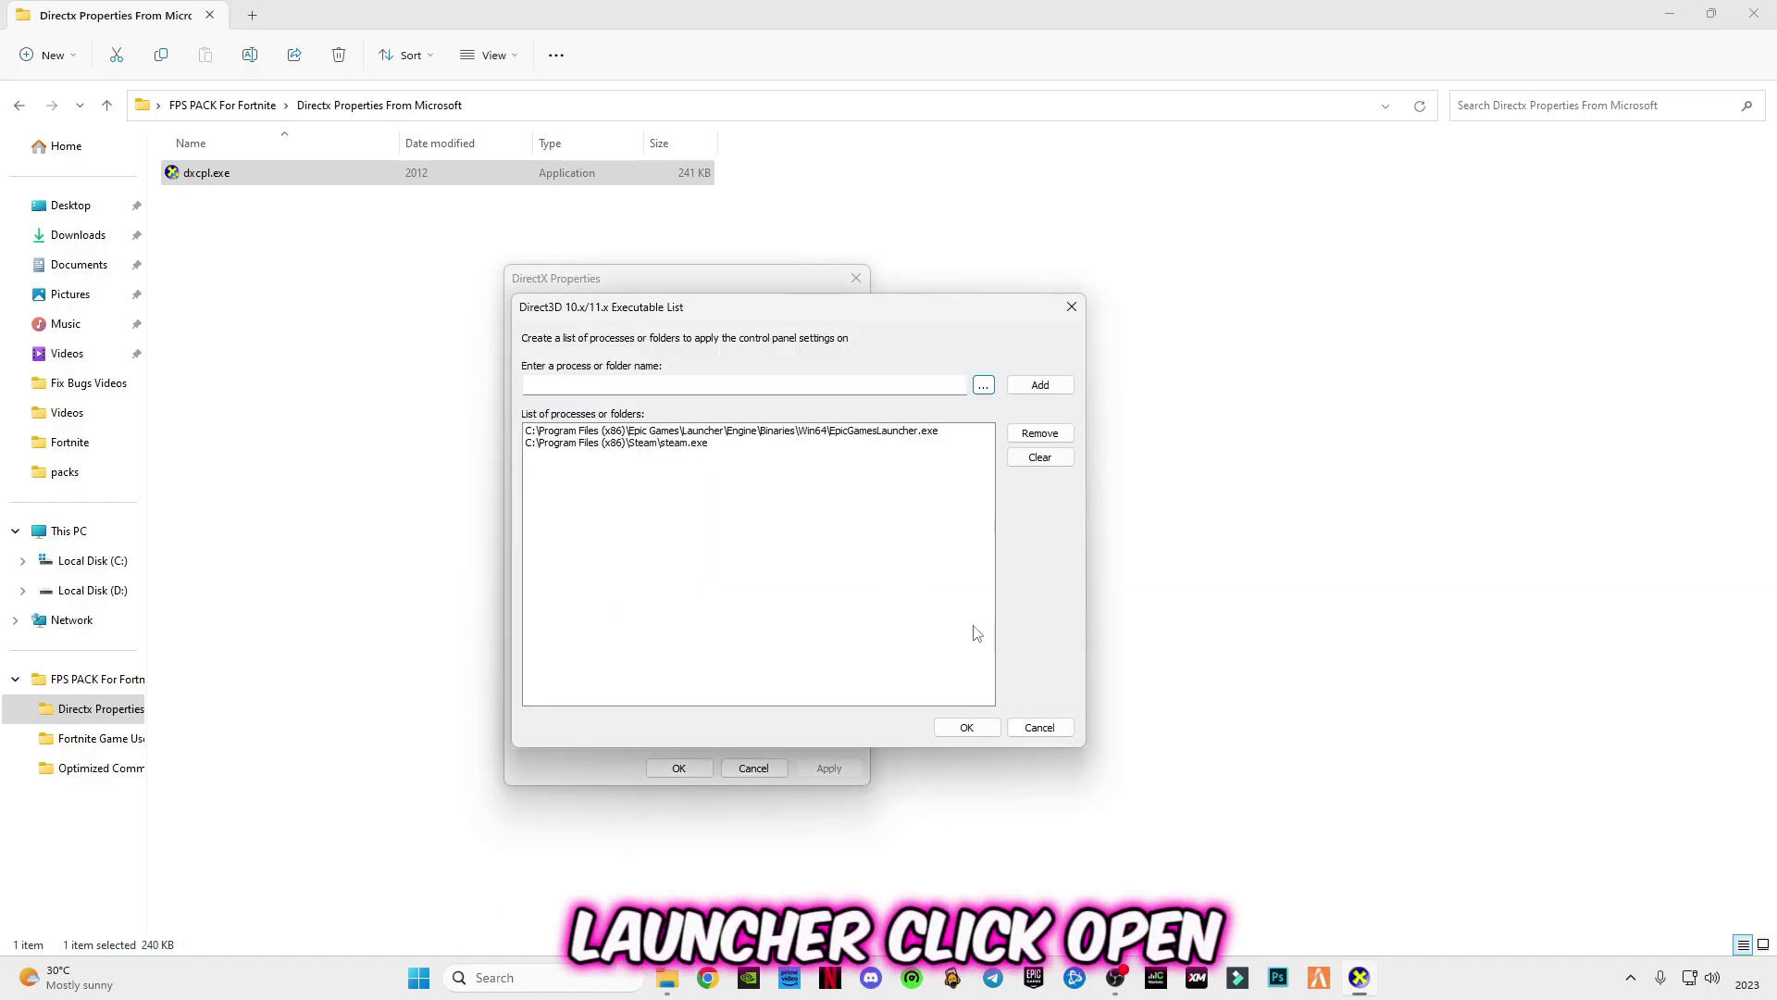
{"action": "left_click", "coordinate": [963, 726]}
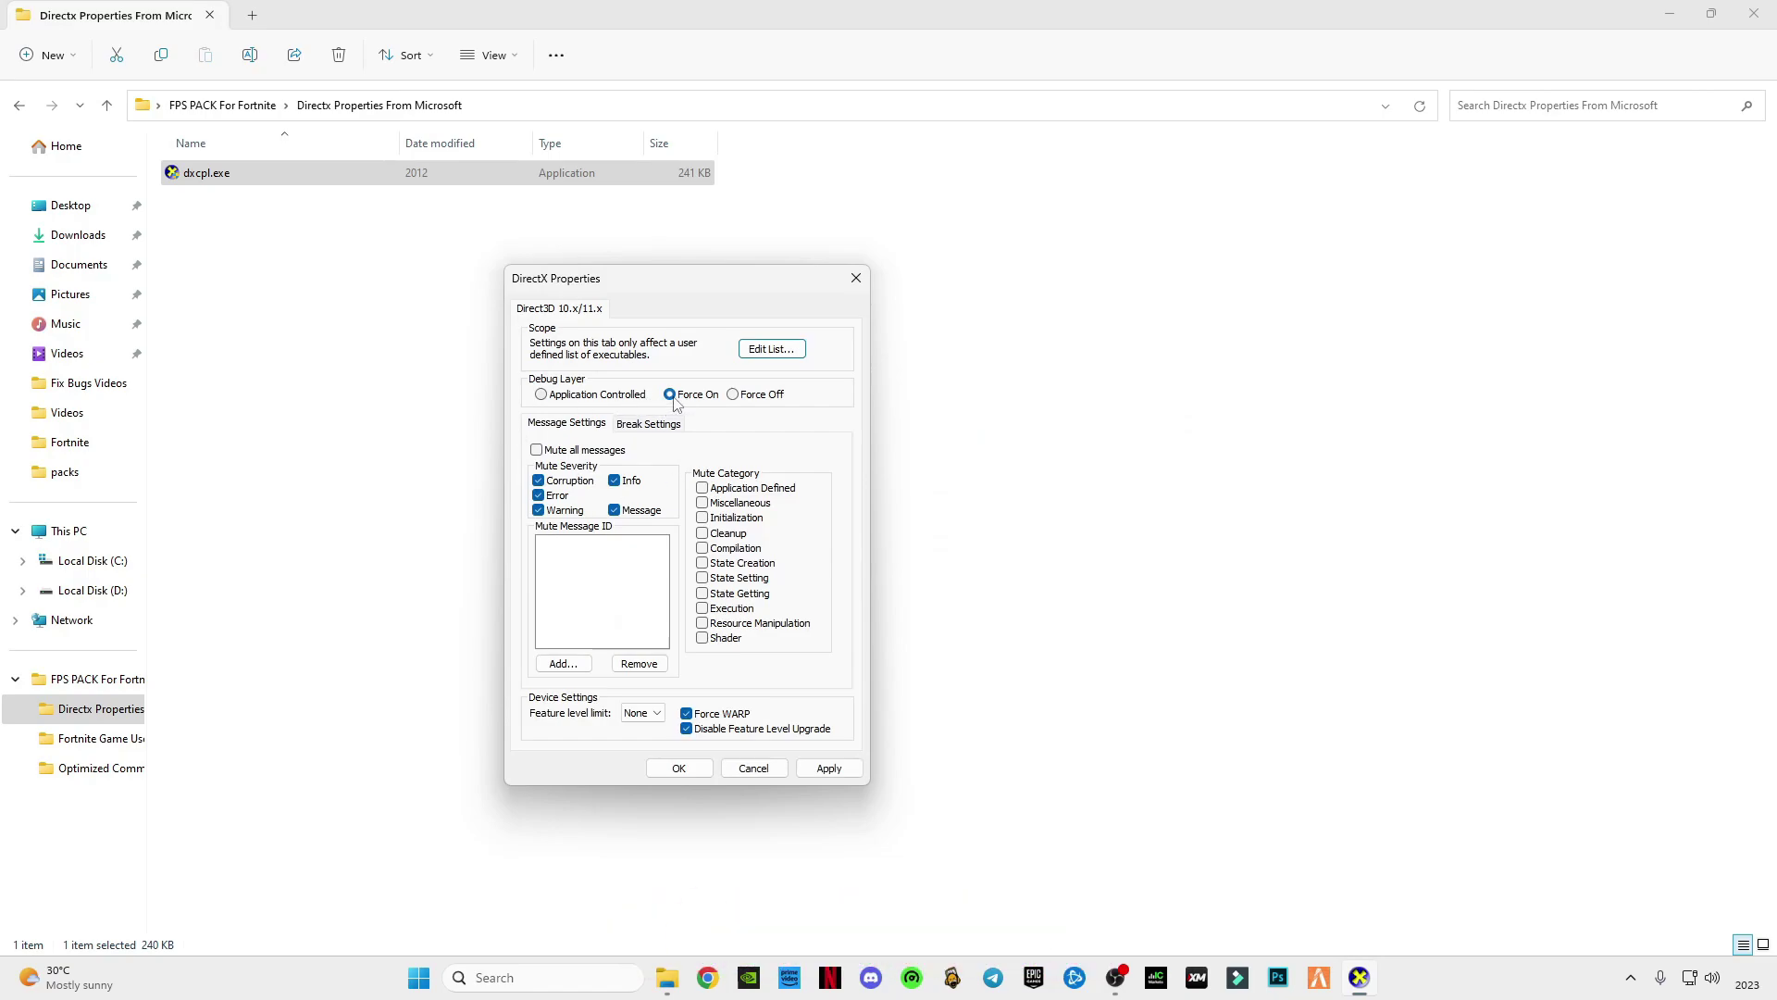
{"action": "left_click", "coordinate": [539, 480]}
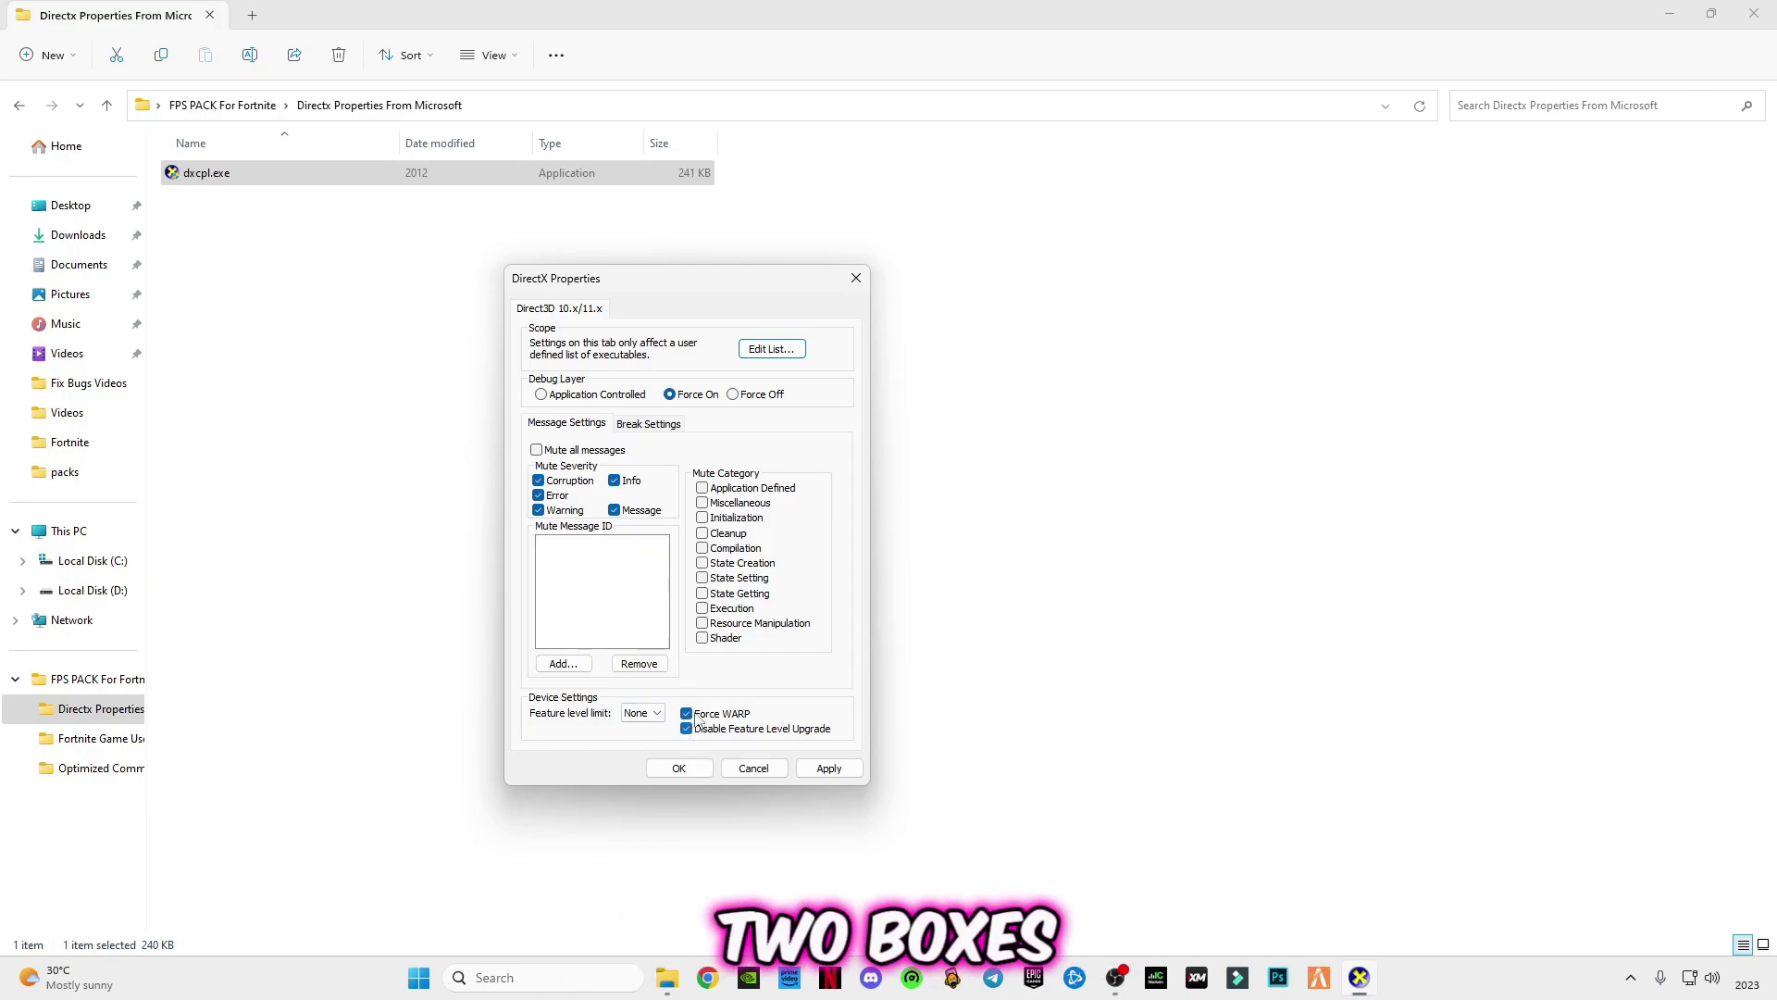
{"action": "left_click", "coordinate": [814, 769]}
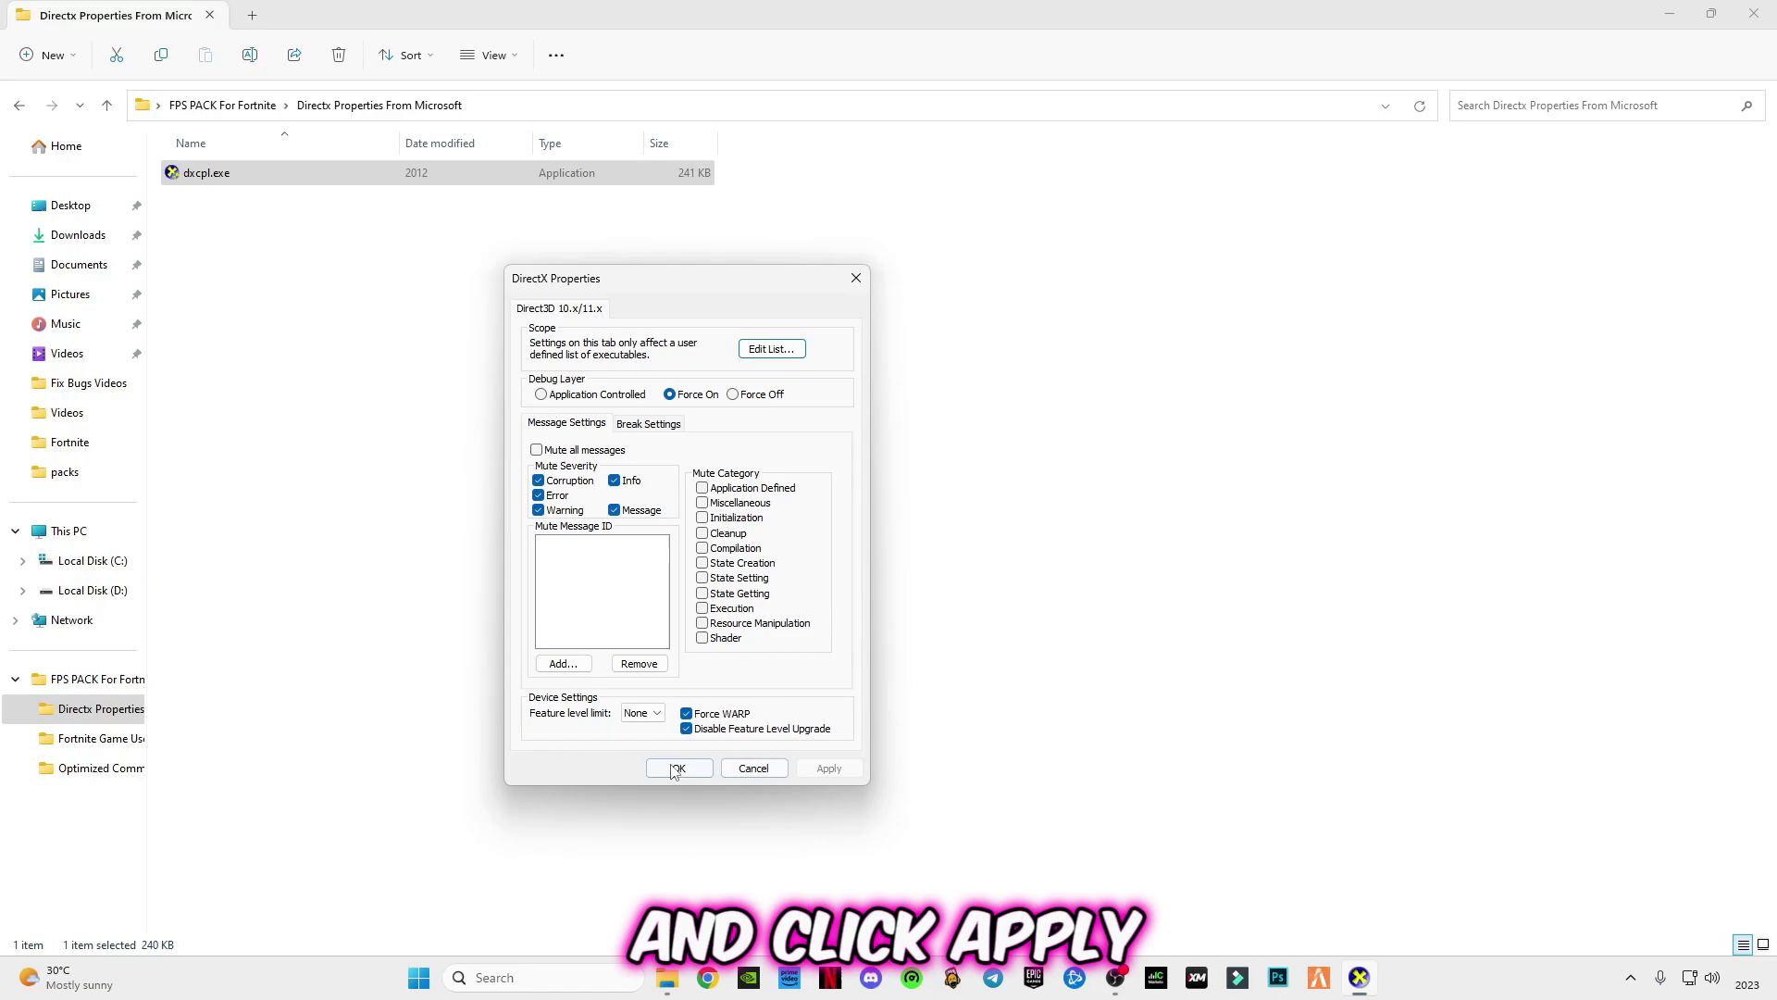
Close the DirectX properties and return to the FPS PACK For Fortnite folder.
{"action": "left_click", "coordinate": [679, 768]}
{"action": "left_click", "coordinate": [20, 105]}
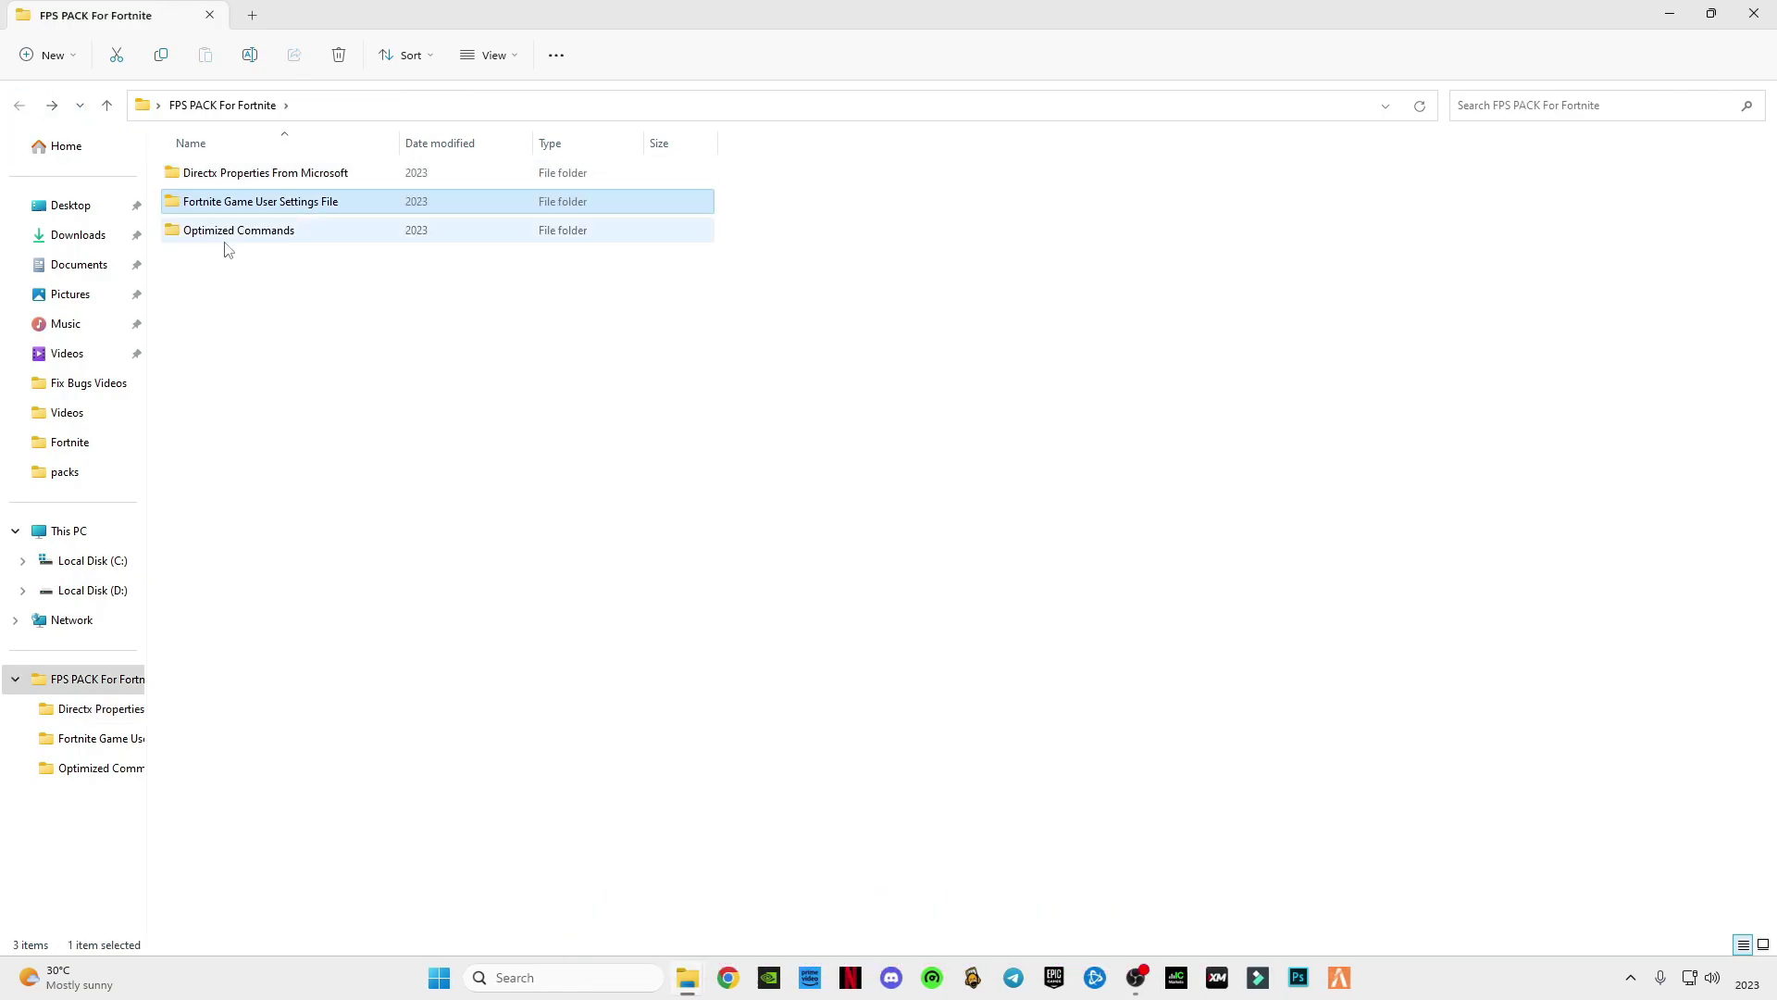
{"action": "left_click", "coordinate": [204, 201]}
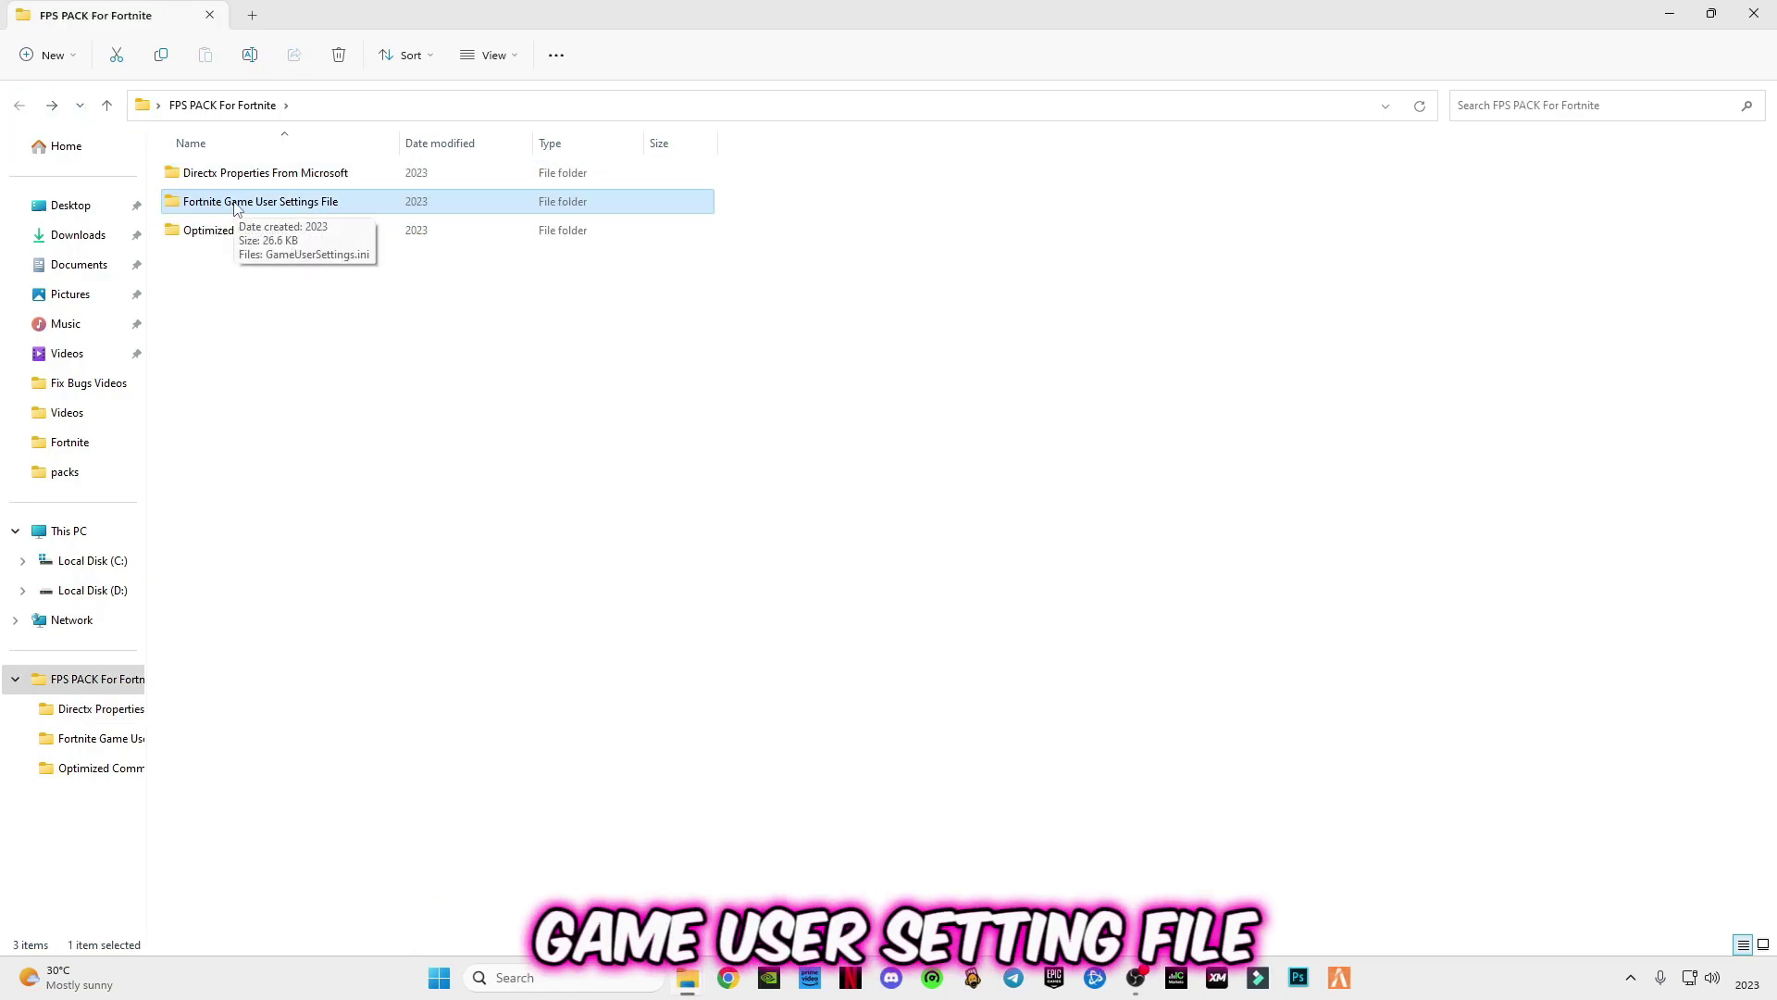
Copy GameUserSettings.ini from the Fortnite Game User Settings File folder and minimize Explorer.
{"action": "double_click", "coordinate": [237, 203]}
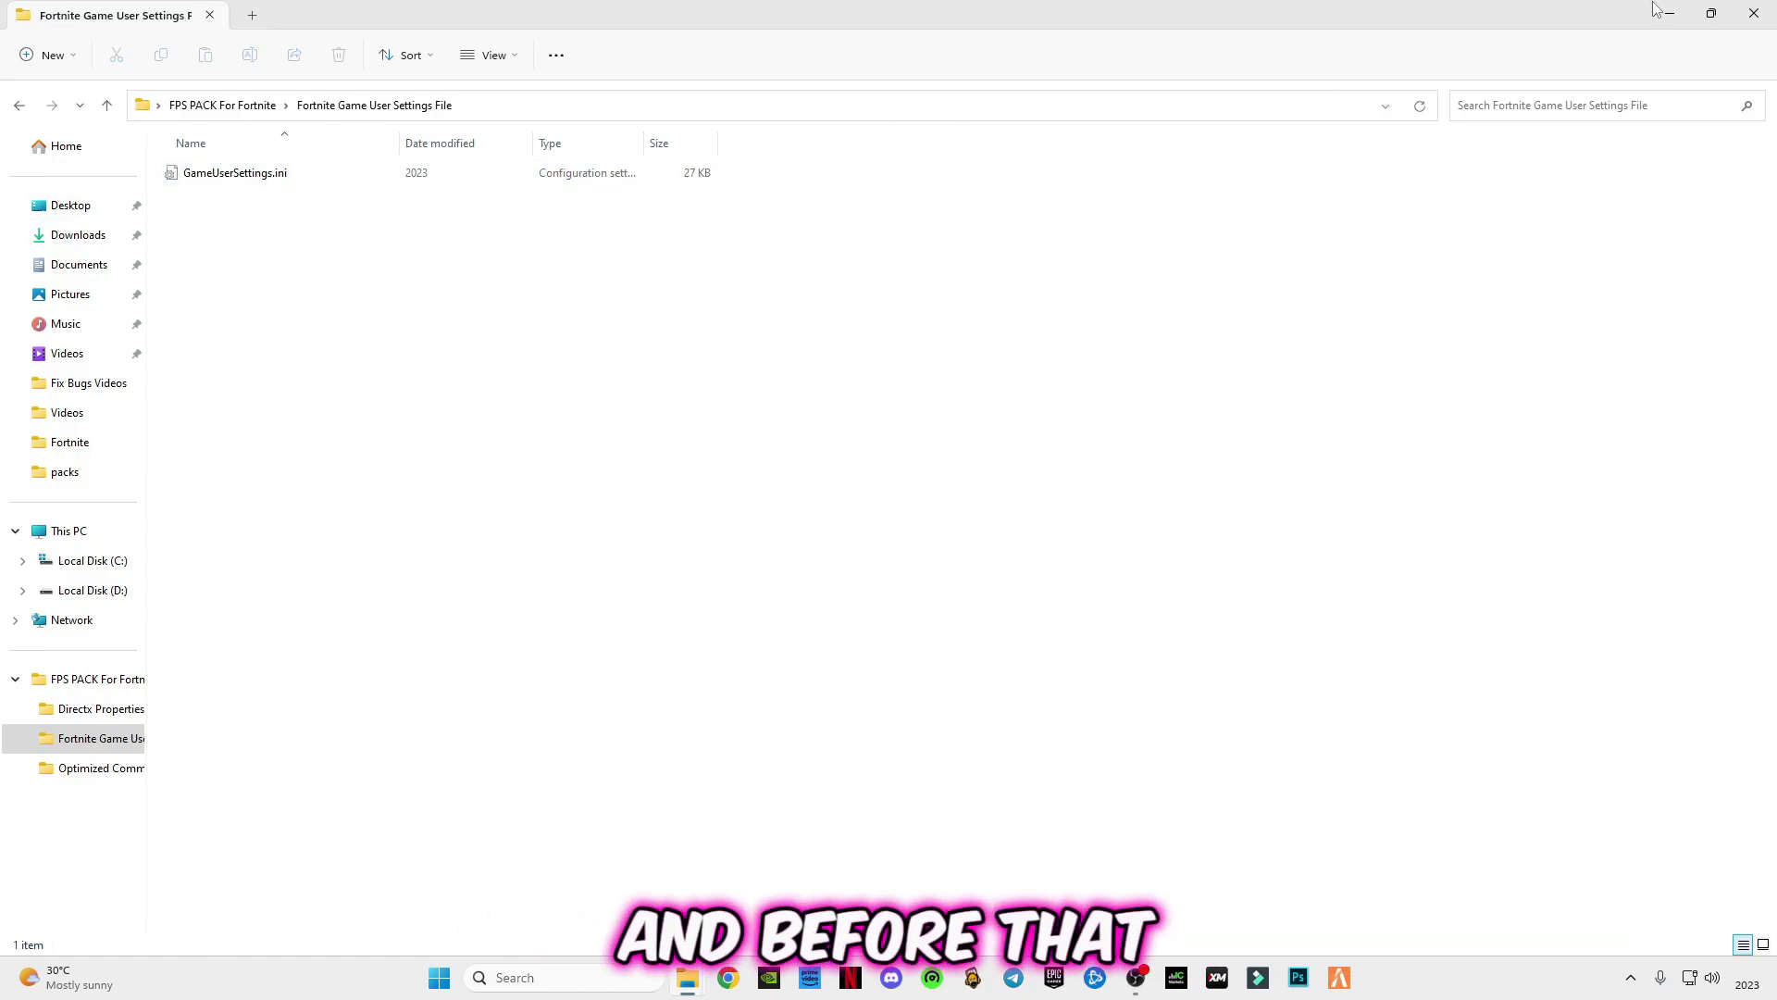
{"action": "right_click", "coordinate": [194, 183]}
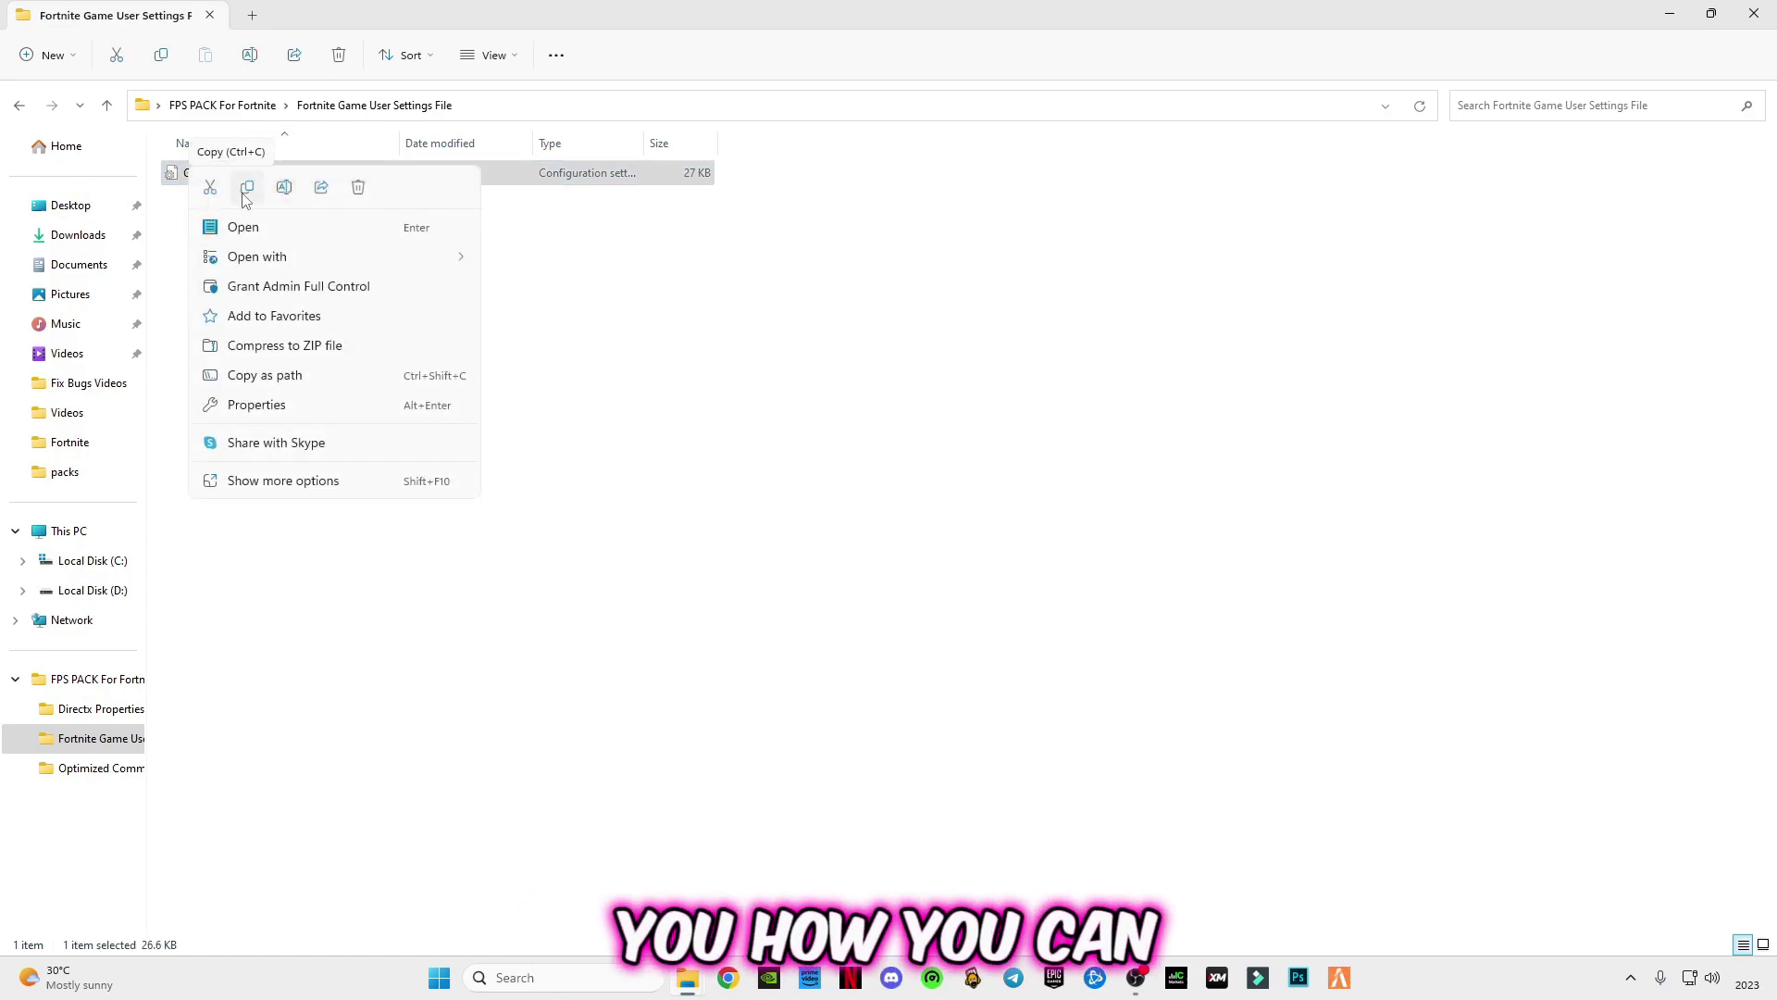
{"action": "left_click", "coordinate": [245, 190]}
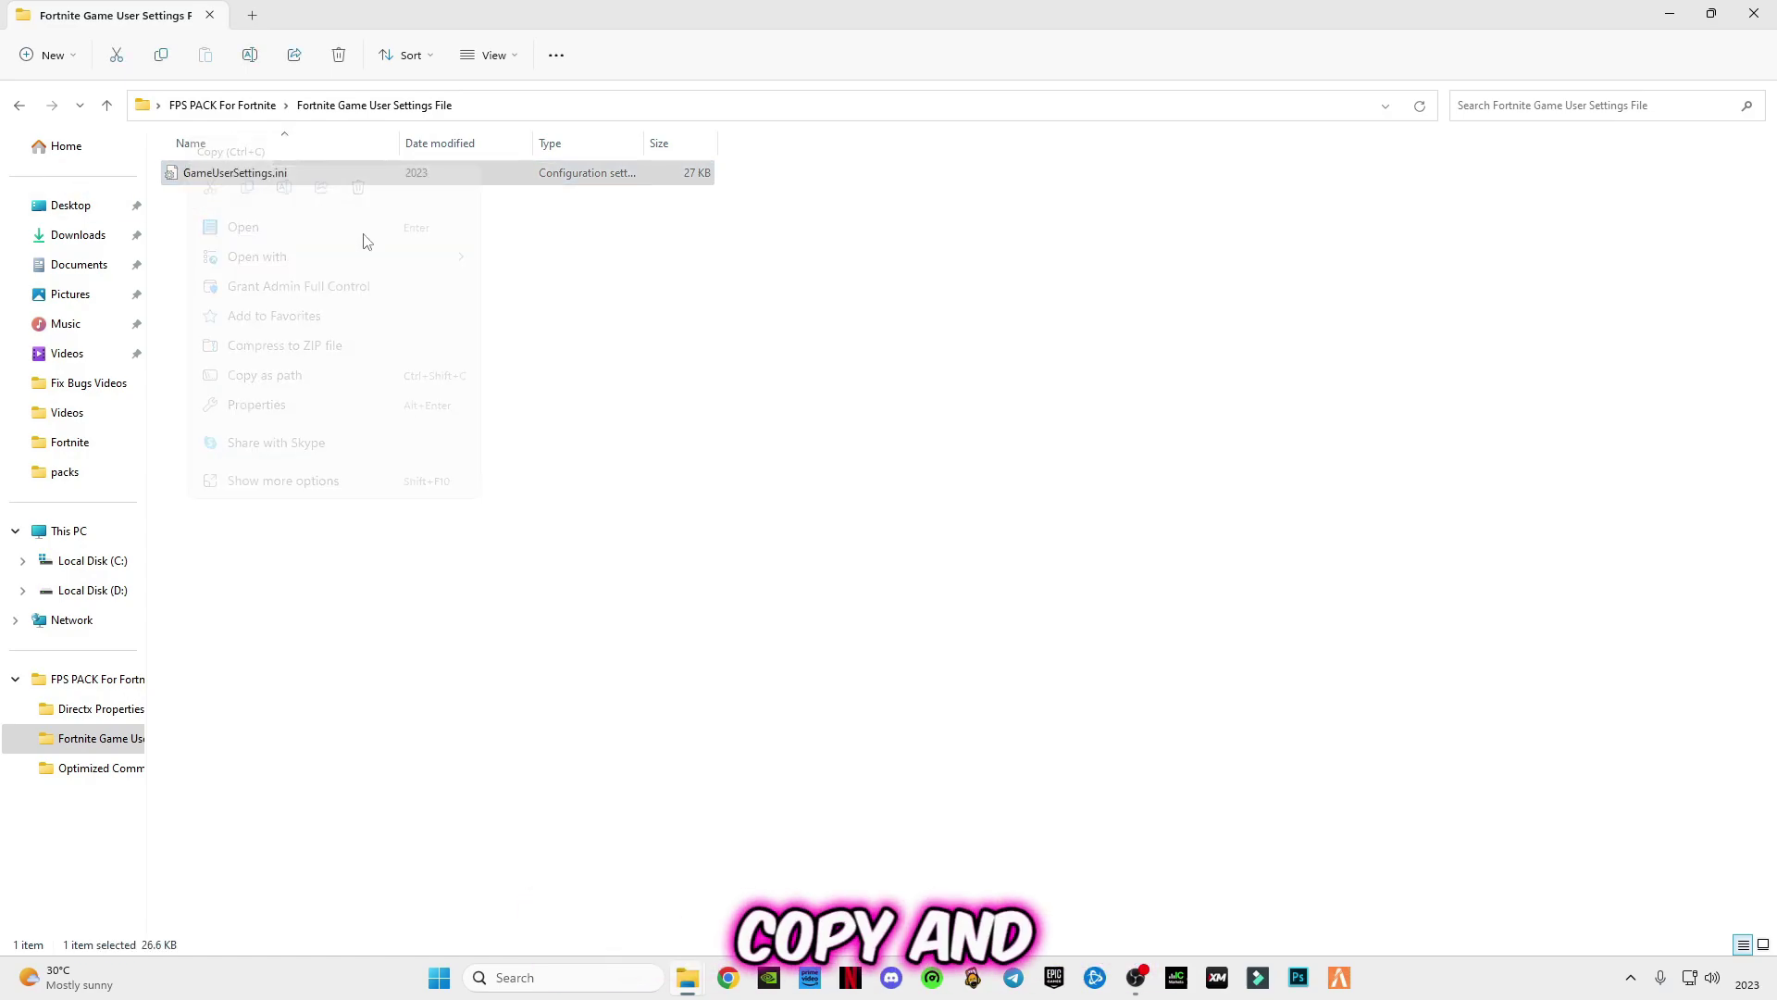
{"action": "left_click", "coordinate": [1672, 12]}
Open the AppData folder by running appdata from the Run dialog.
{"action": "left_click", "coordinate": [541, 978]}
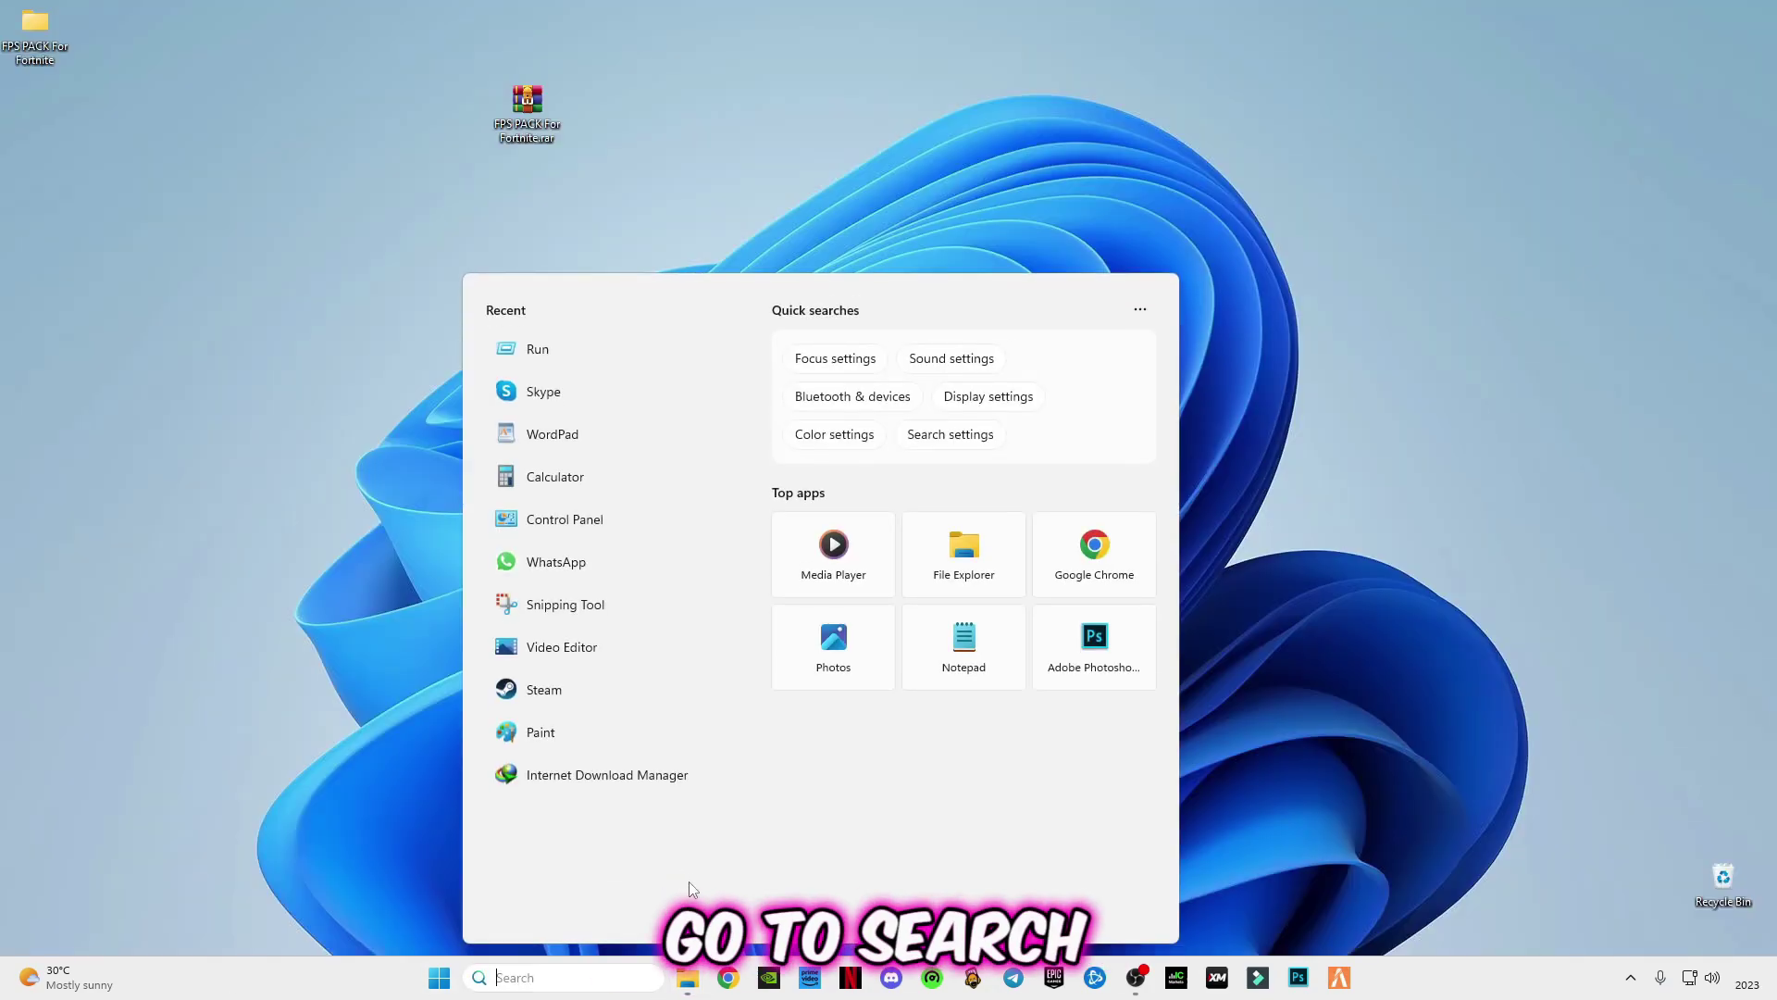
{"action": "type", "text": "run"}
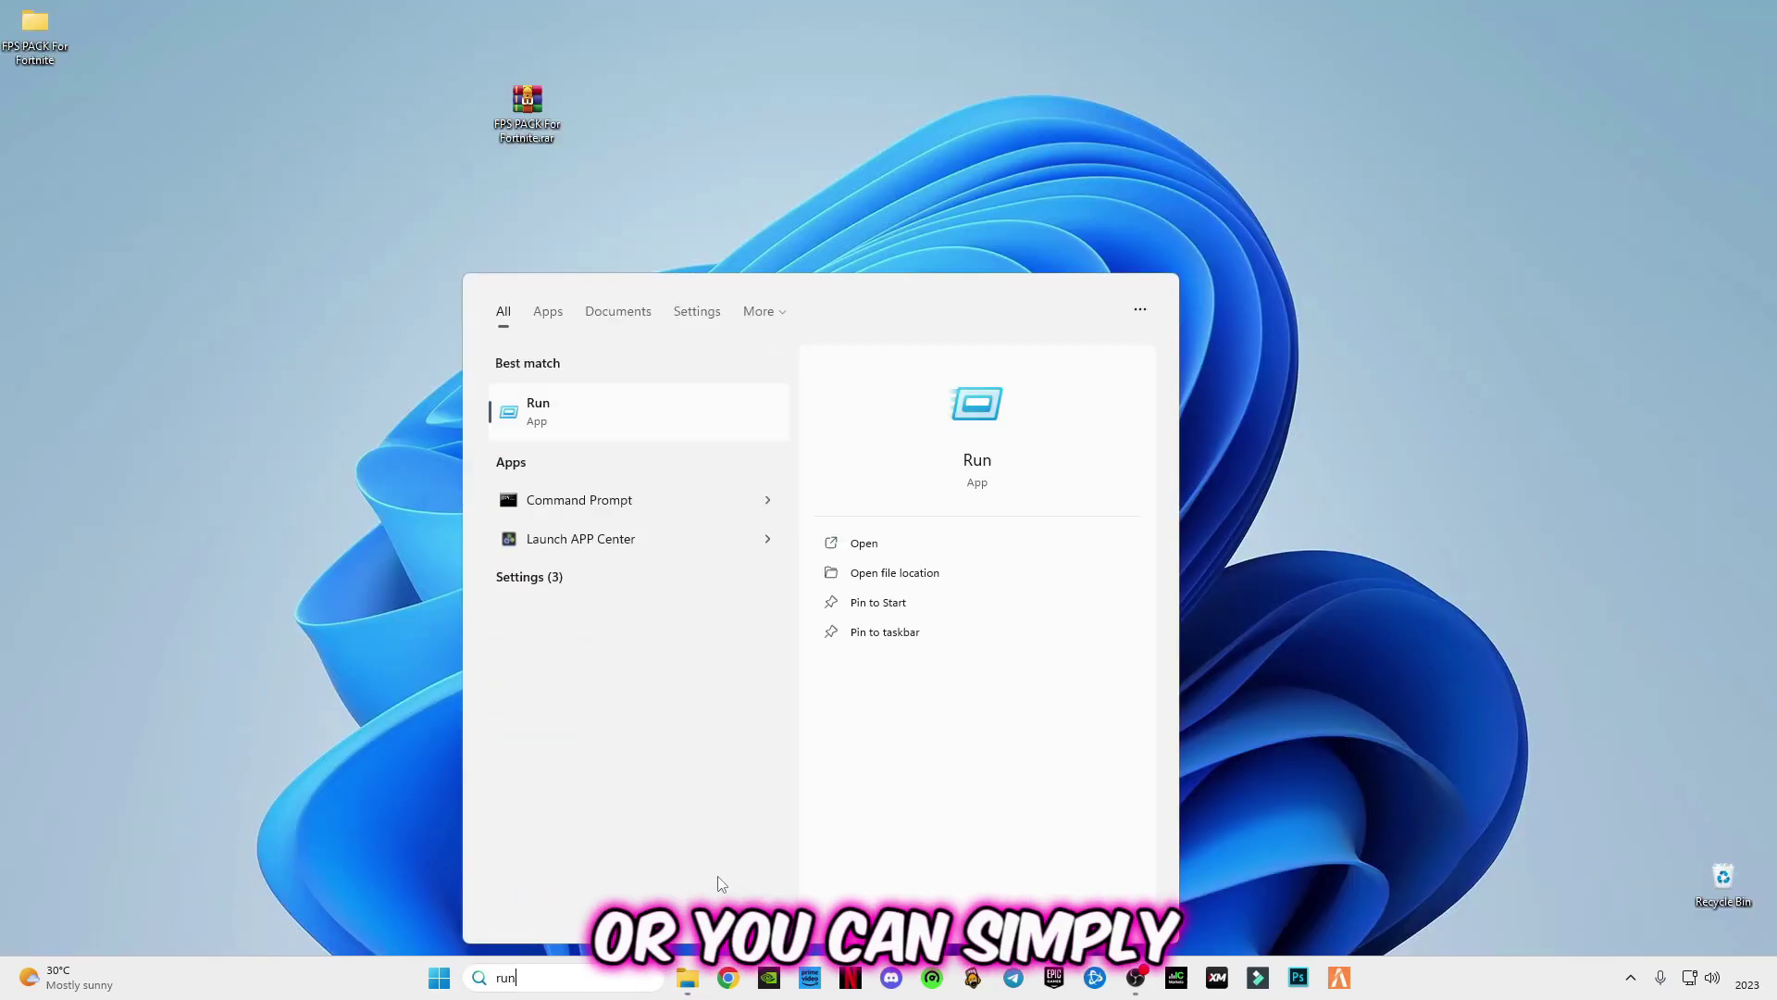
{"action": "left_click", "coordinate": [336, 864]}
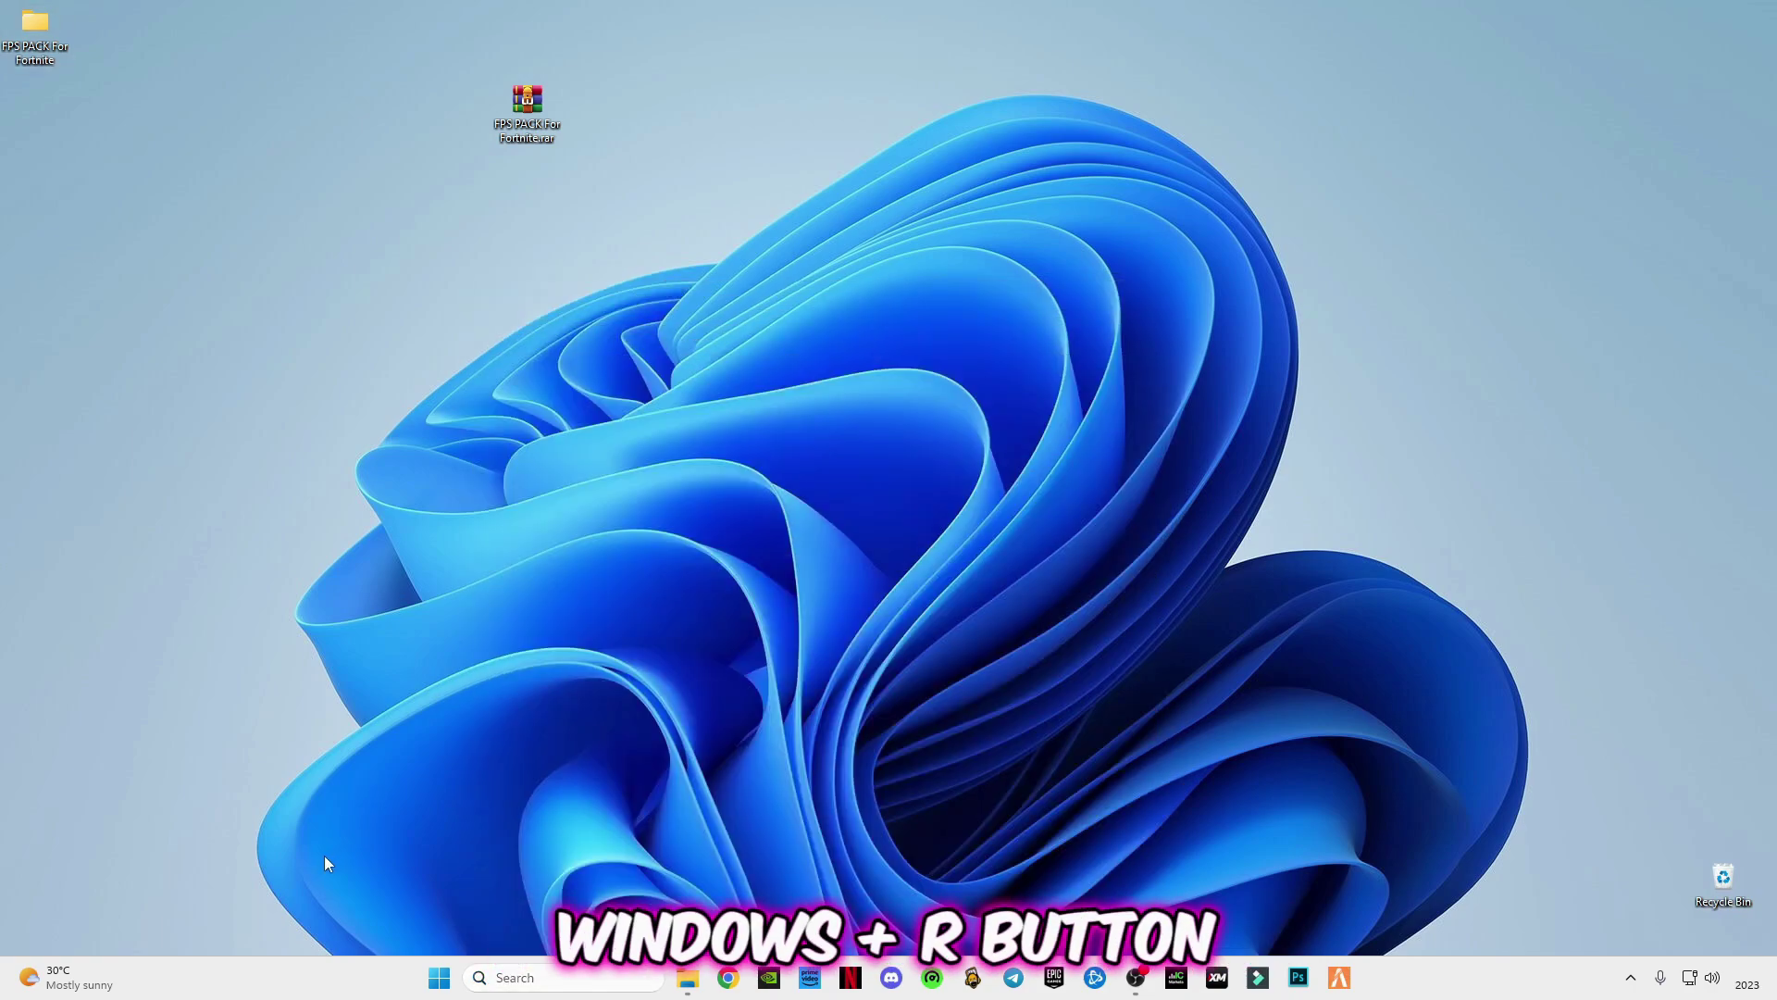
{"action": "key", "text": "super+r"}
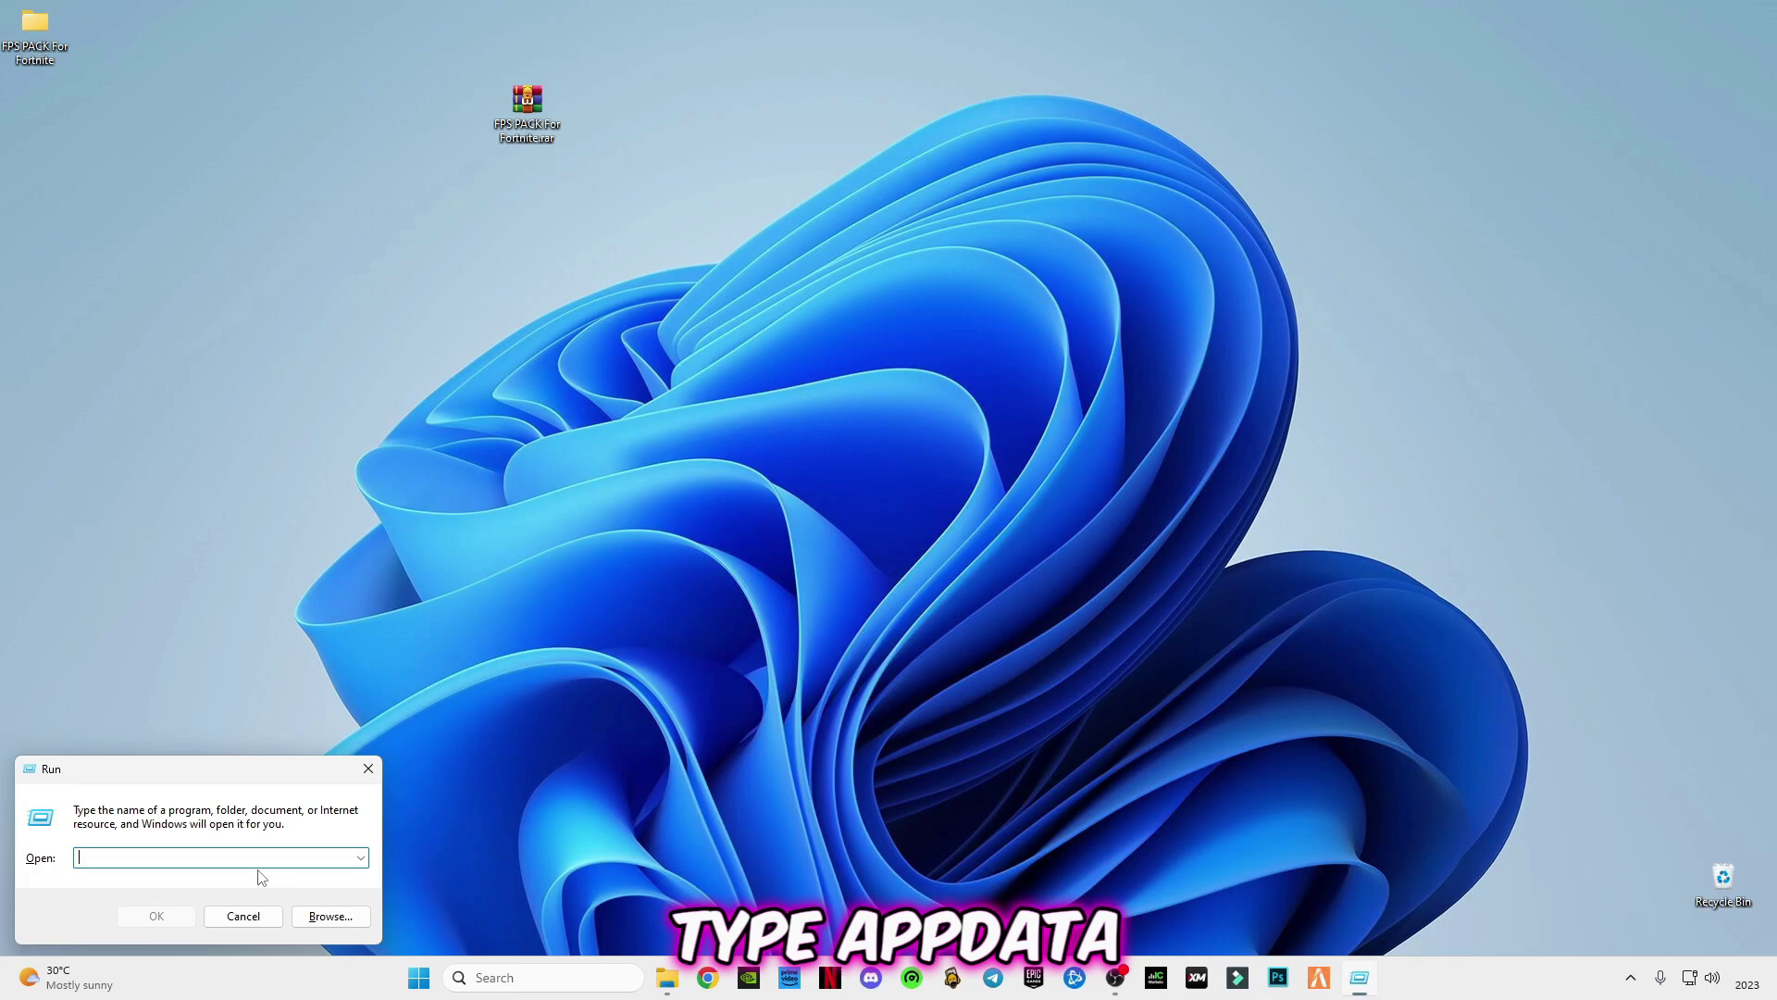
{"action": "type", "text": "appdata"}
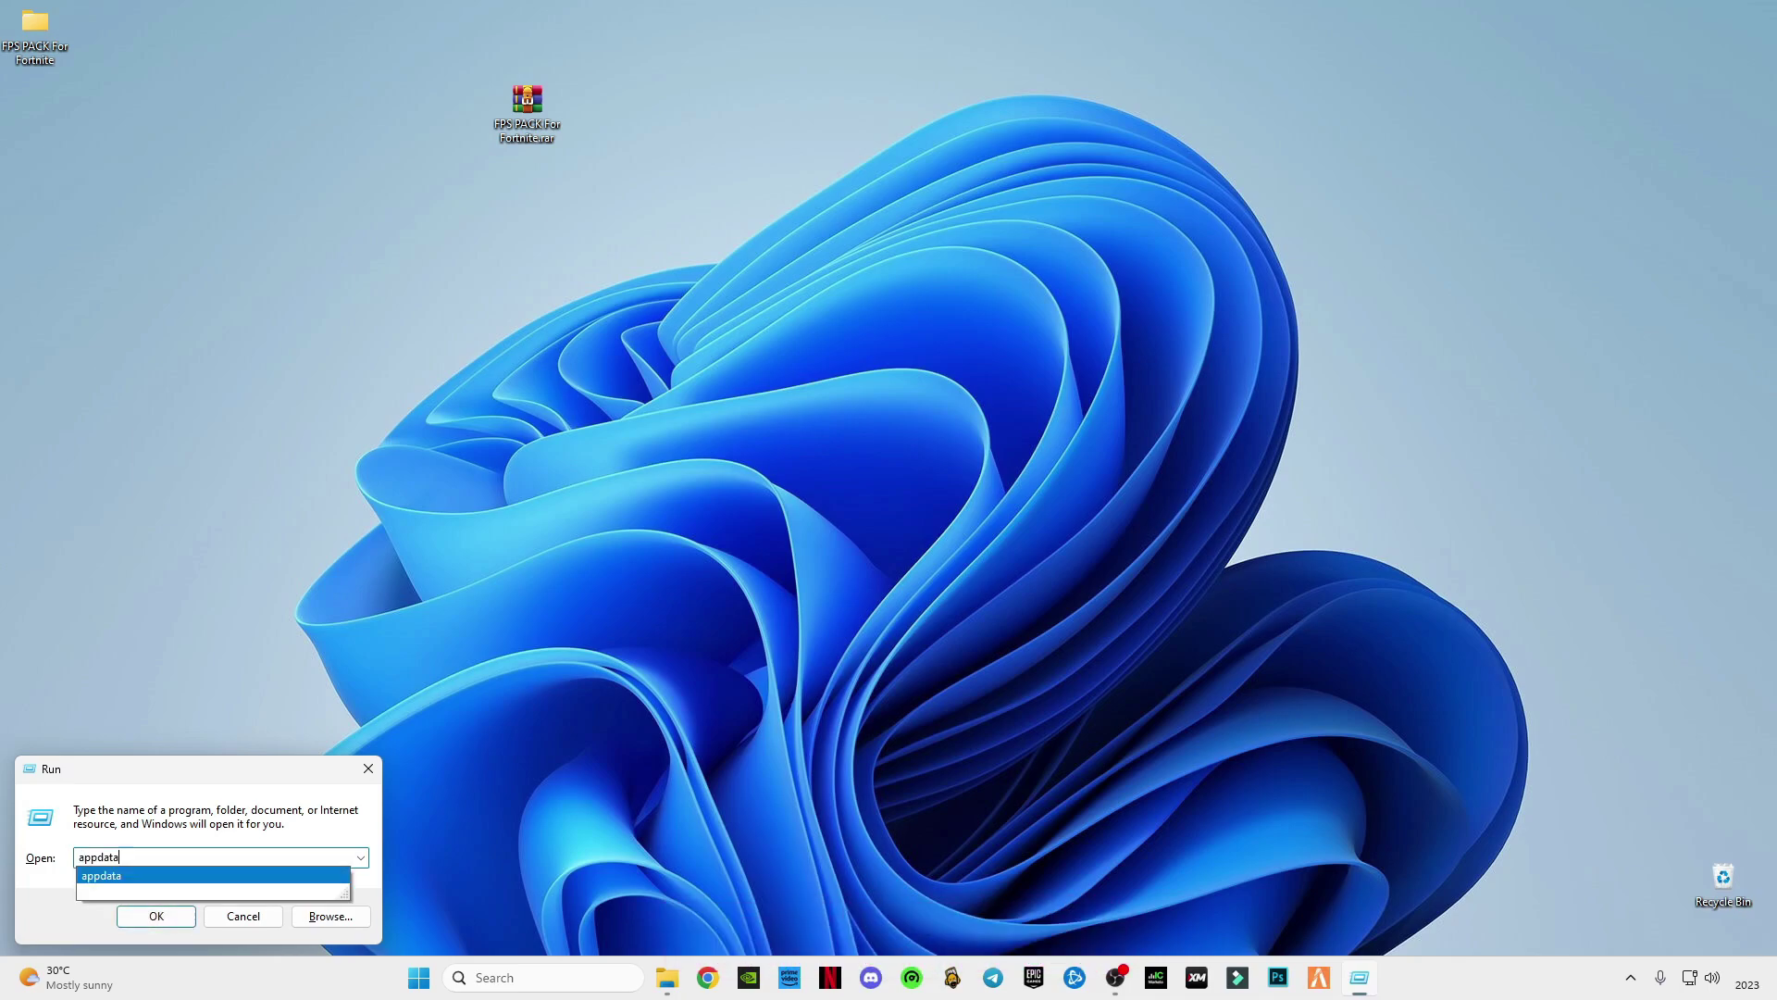
{"action": "key", "text": "Return"}
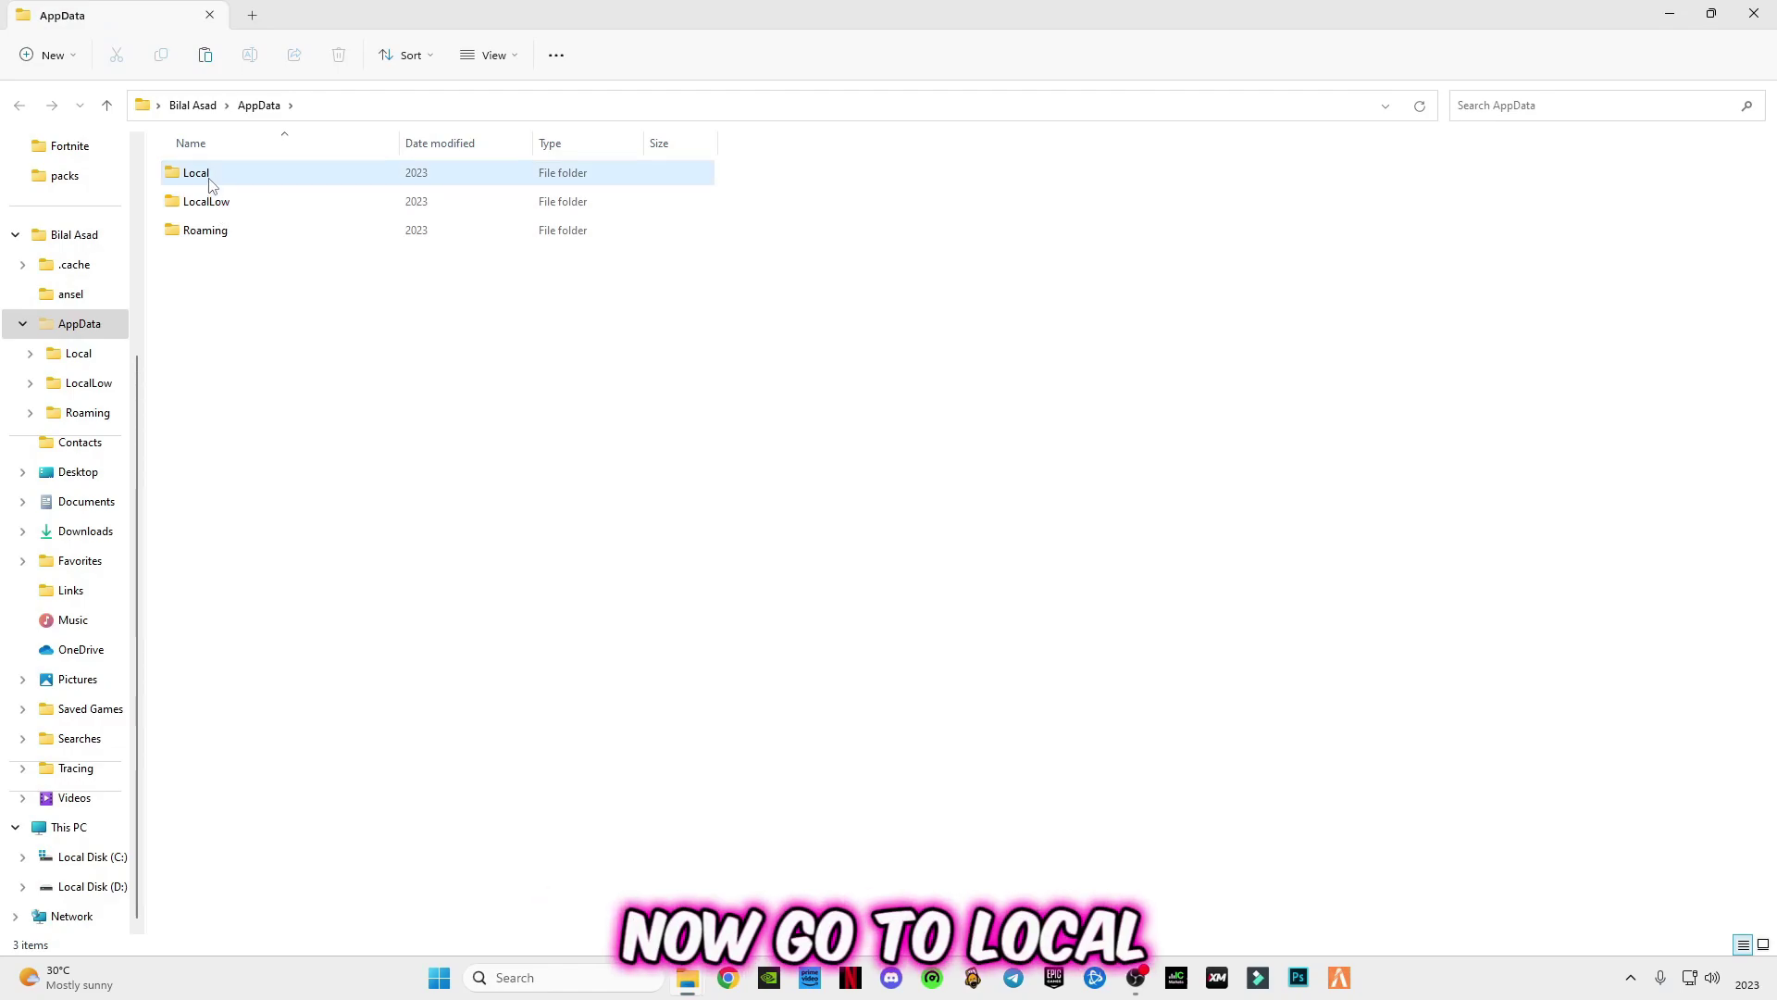
Paste GameUserSettings.ini into Local\FortniteGame\Saved\Config\WindowsClient, then show the desktop.
{"action": "double_click", "coordinate": [211, 179]}
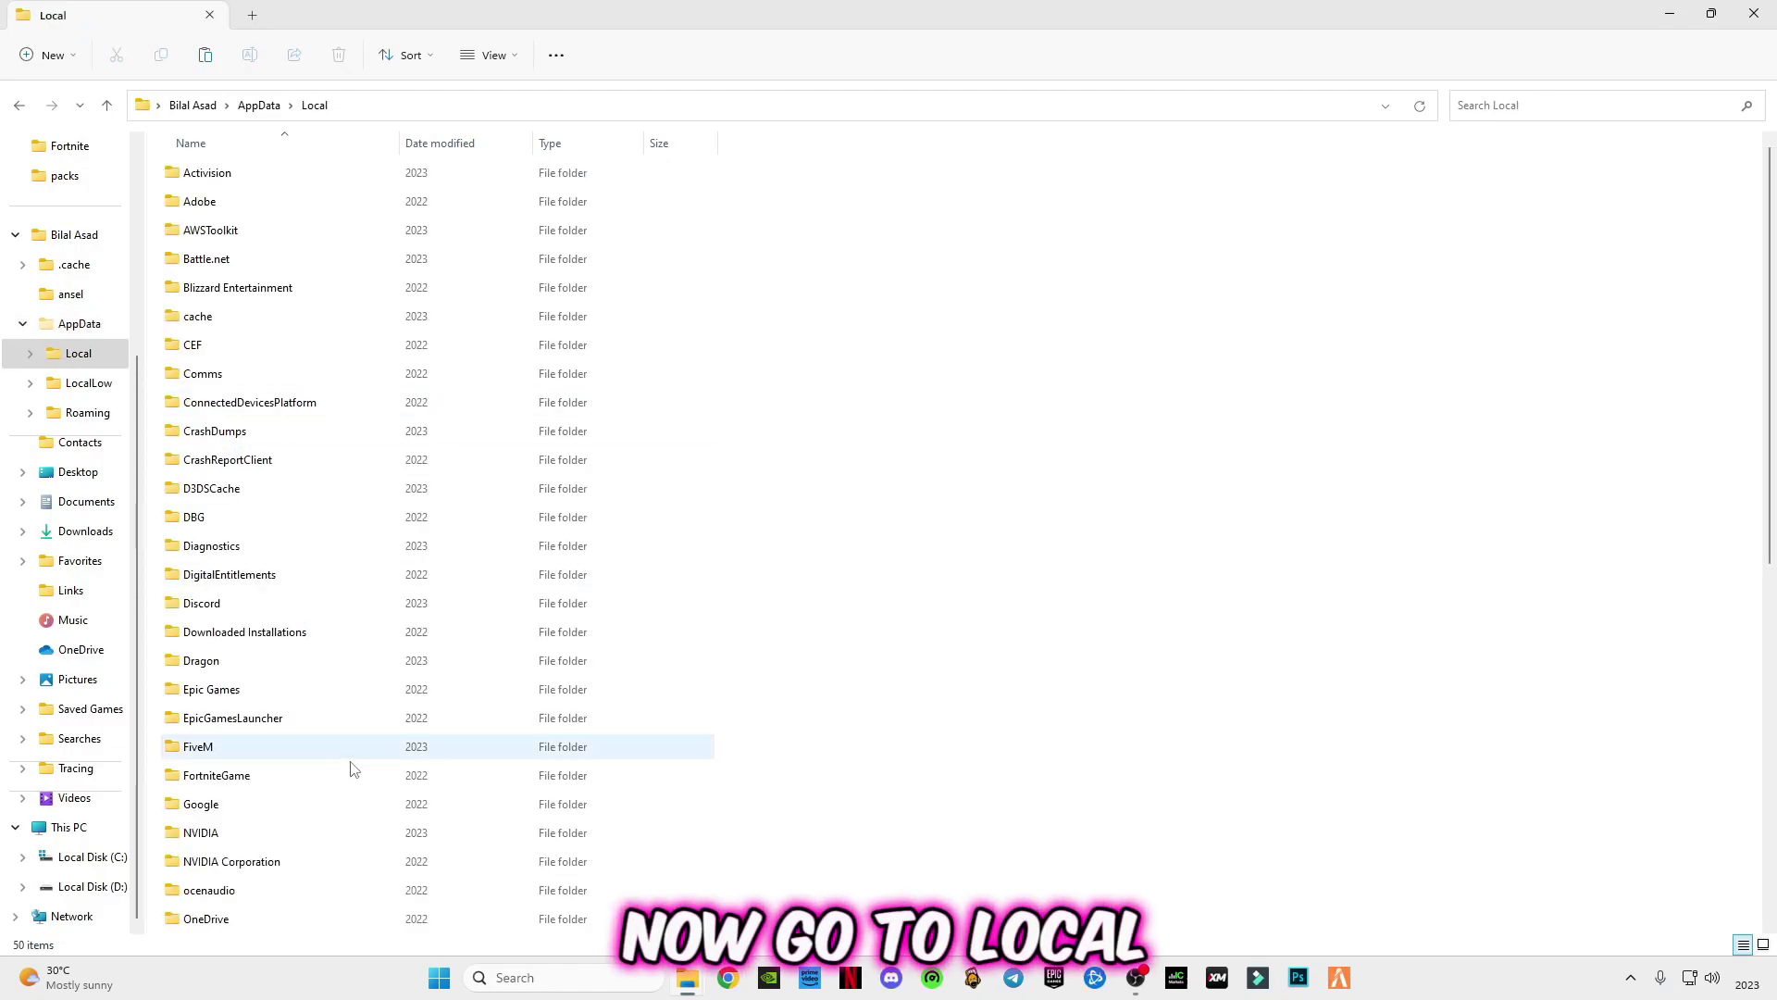
{"action": "double_click", "coordinate": [236, 782]}
{"action": "double_click", "coordinate": [197, 179]}
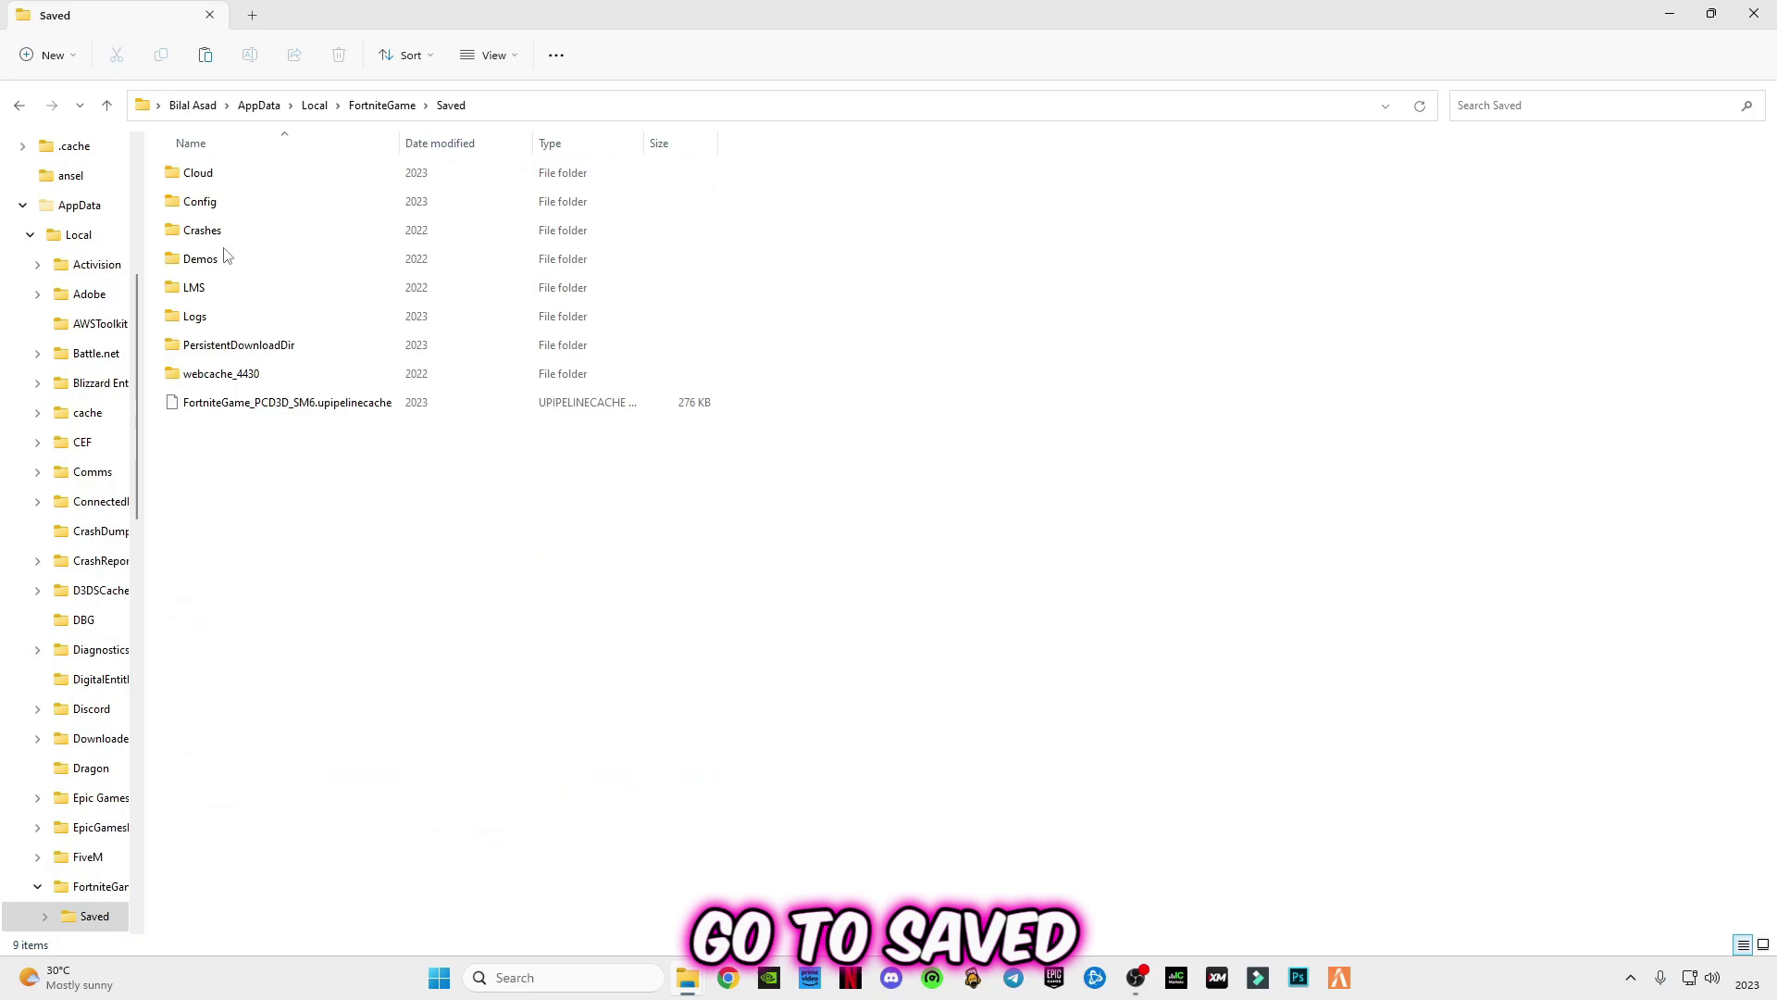
{"action": "double_click", "coordinate": [206, 197]}
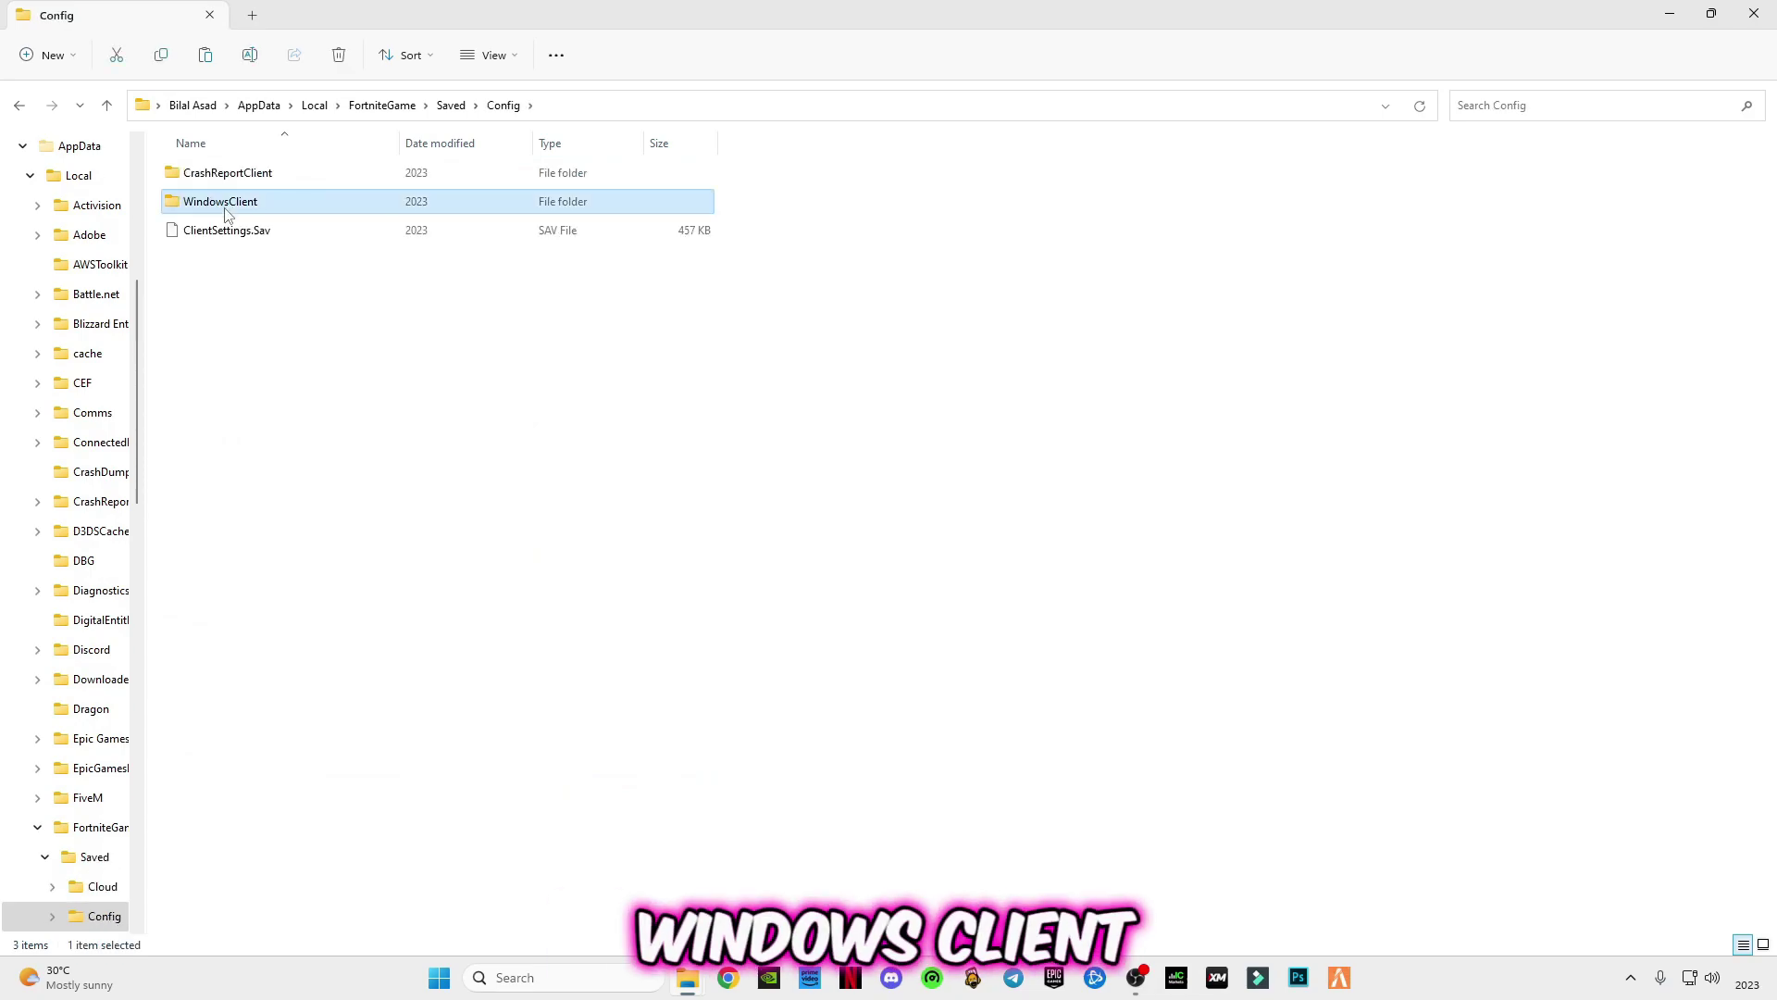
{"action": "double_click", "coordinate": [227, 204]}
{"action": "right_click", "coordinate": [319, 321]}
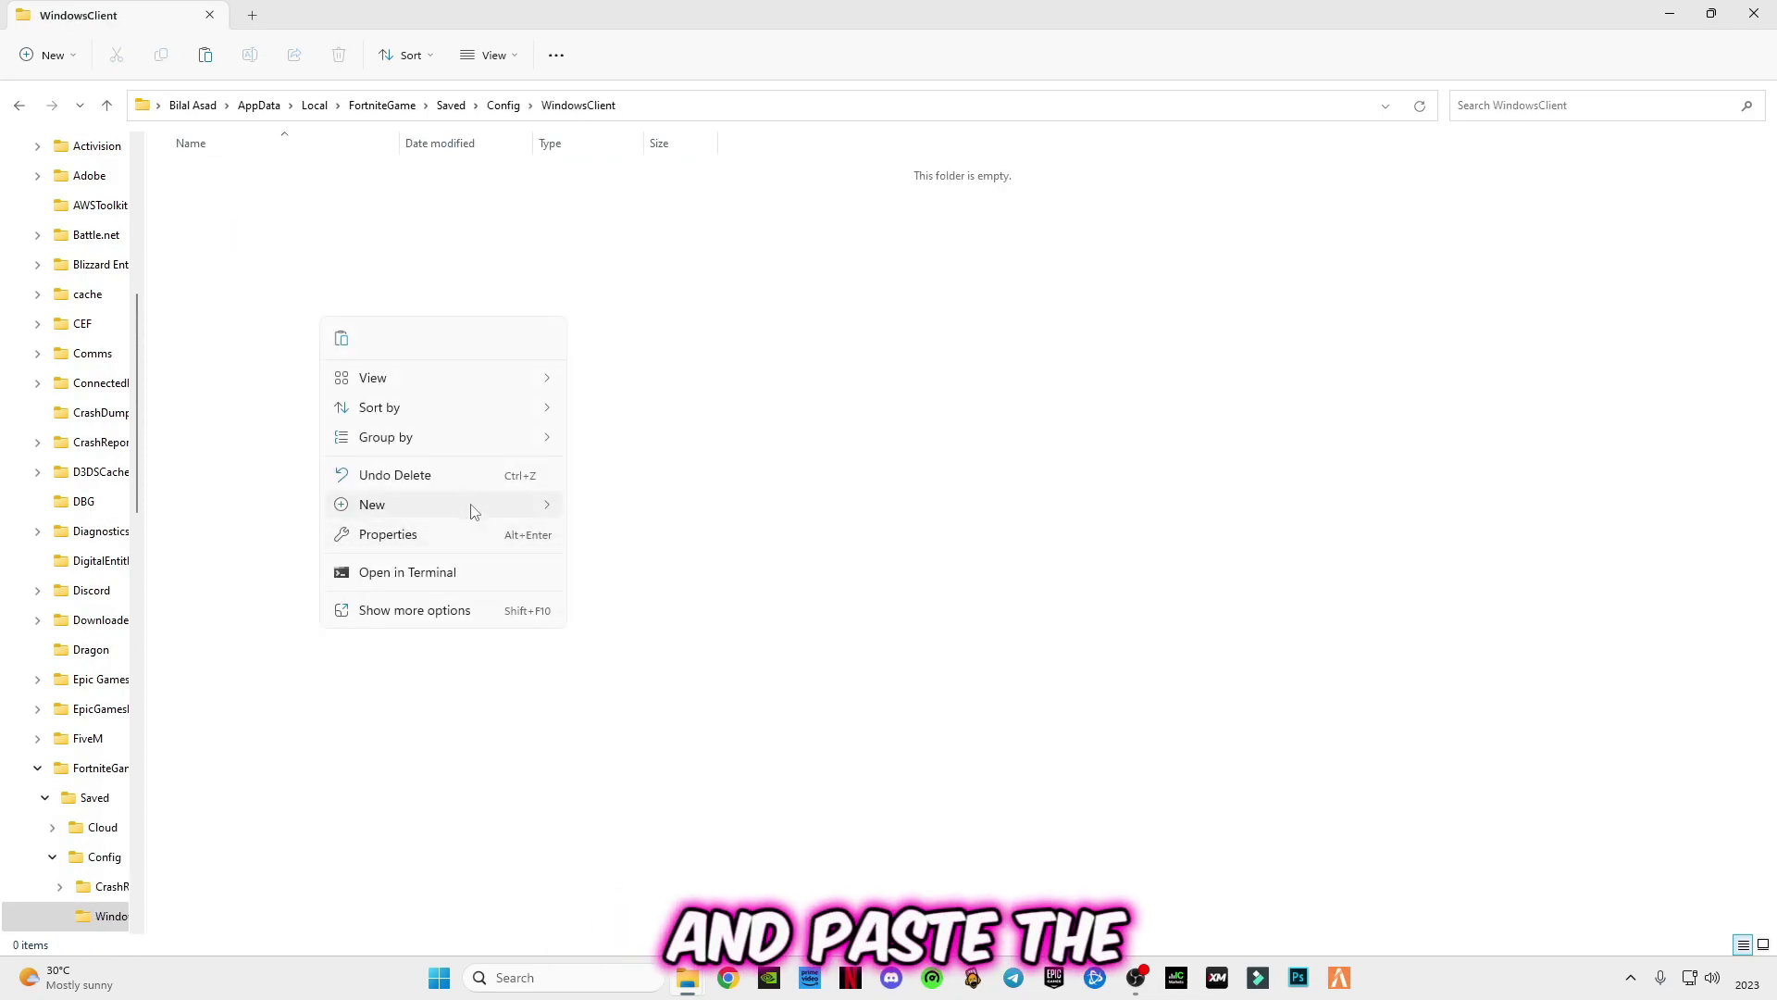
{"action": "left_click", "coordinate": [841, 512]}
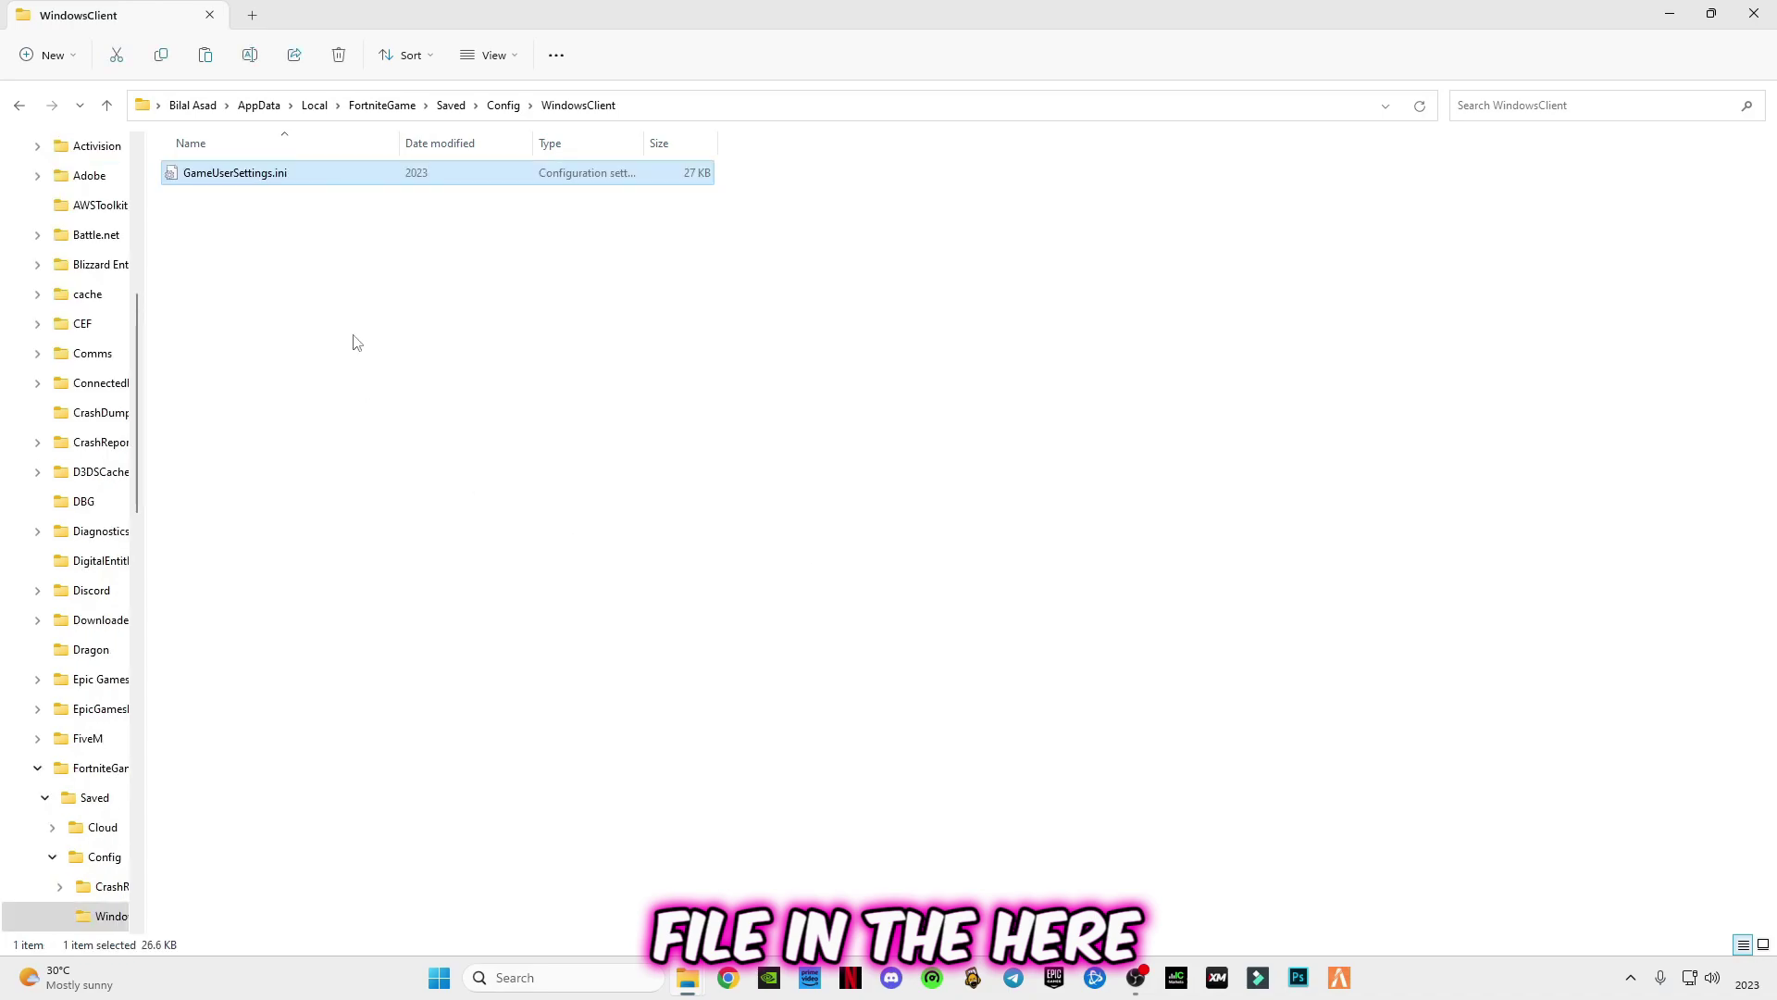
{"action": "left_click", "coordinate": [543, 349]}
{"action": "key", "text": "super+d"}
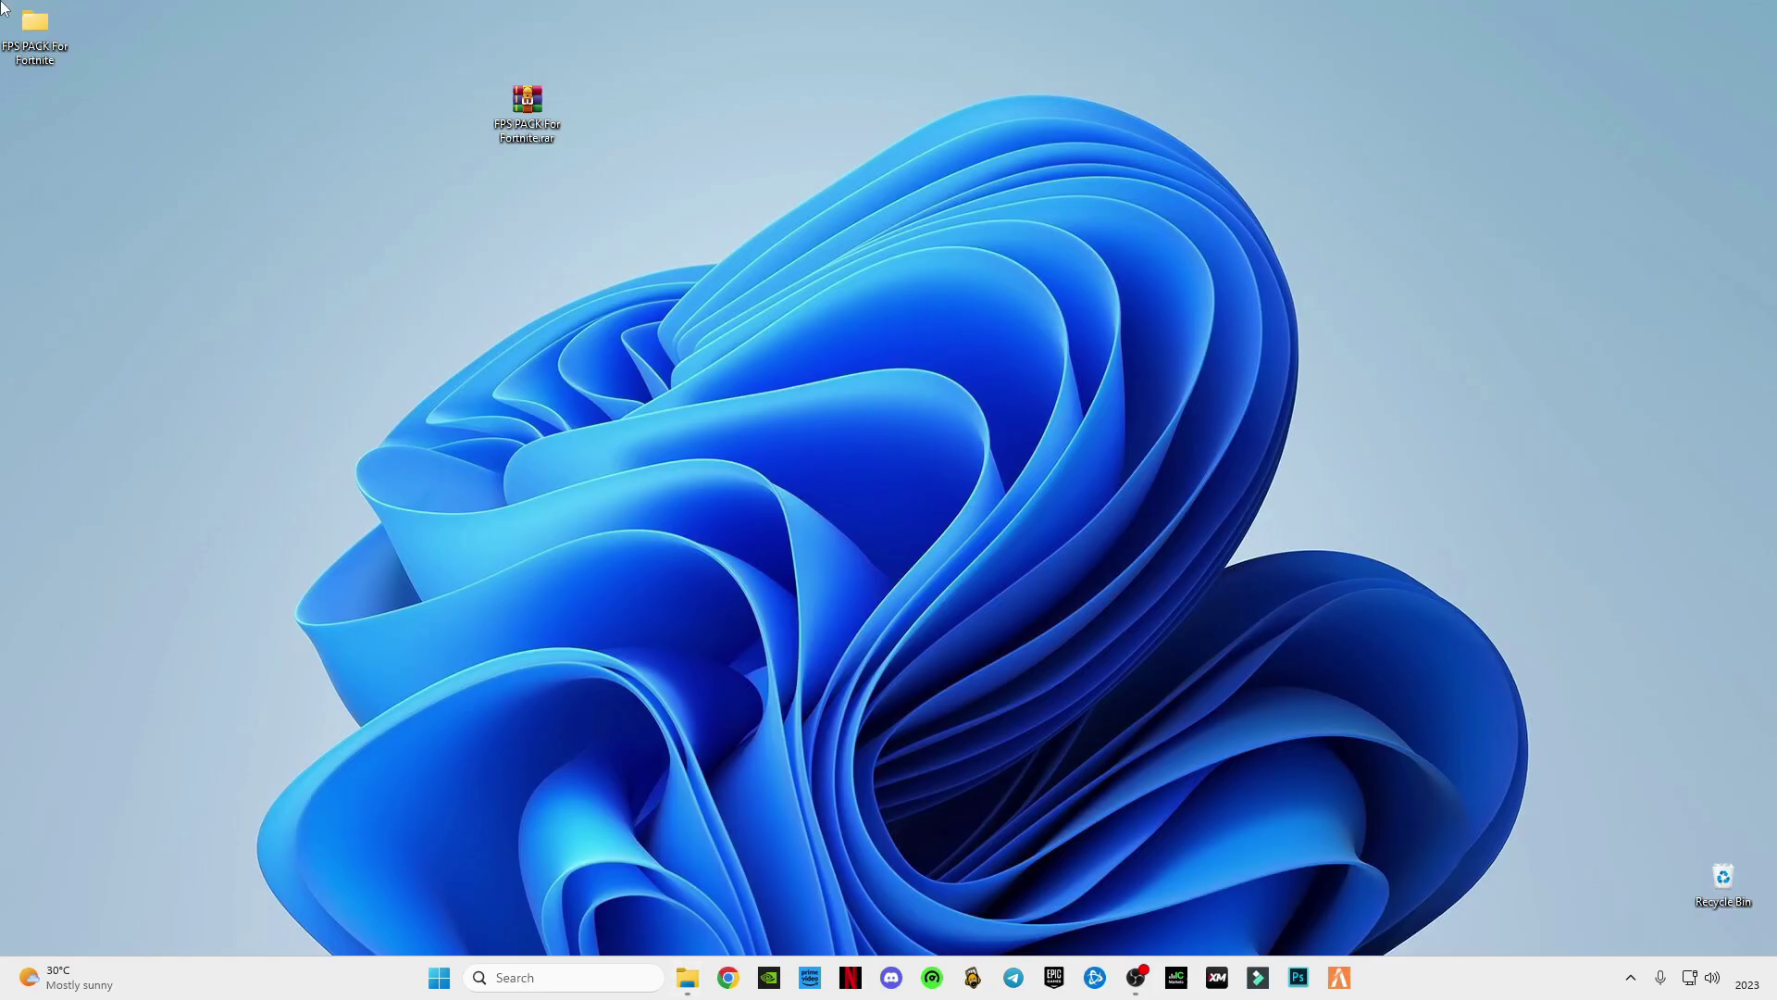
Open cmd commands.txt from the Optimized Commands folder in Notepad and minimize Explorer.
{"action": "left_click", "coordinate": [687, 977]}
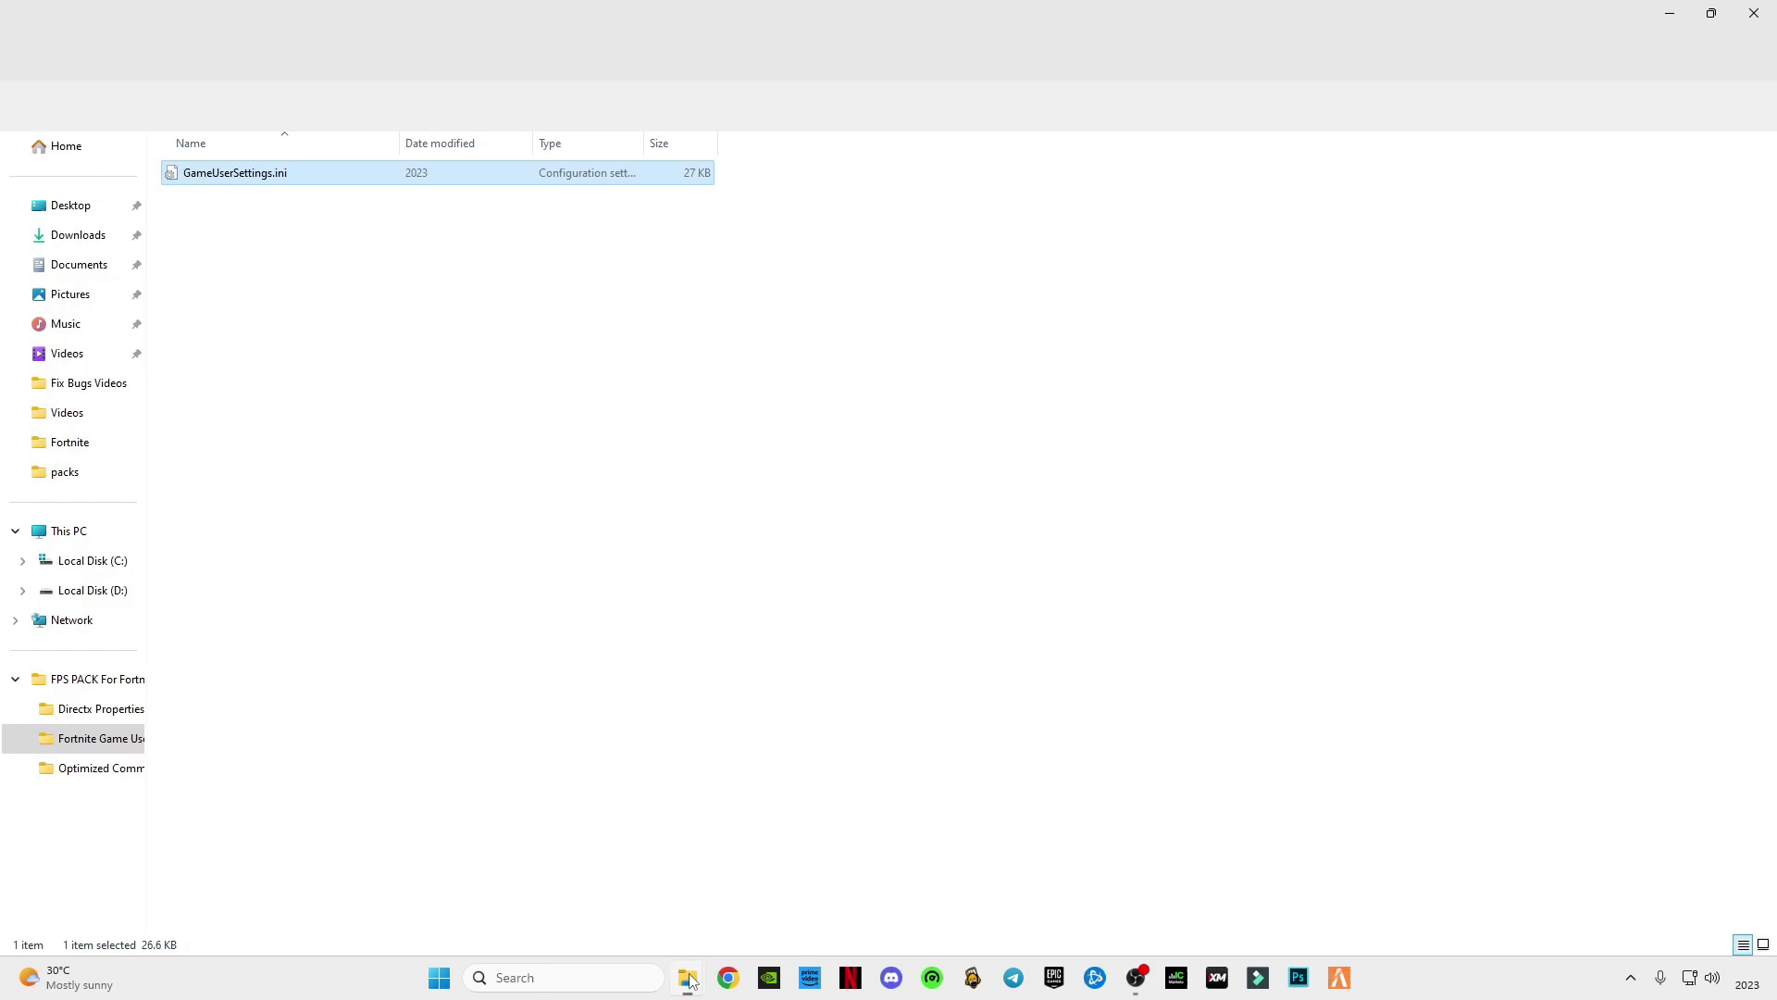
{"action": "left_click", "coordinate": [18, 104]}
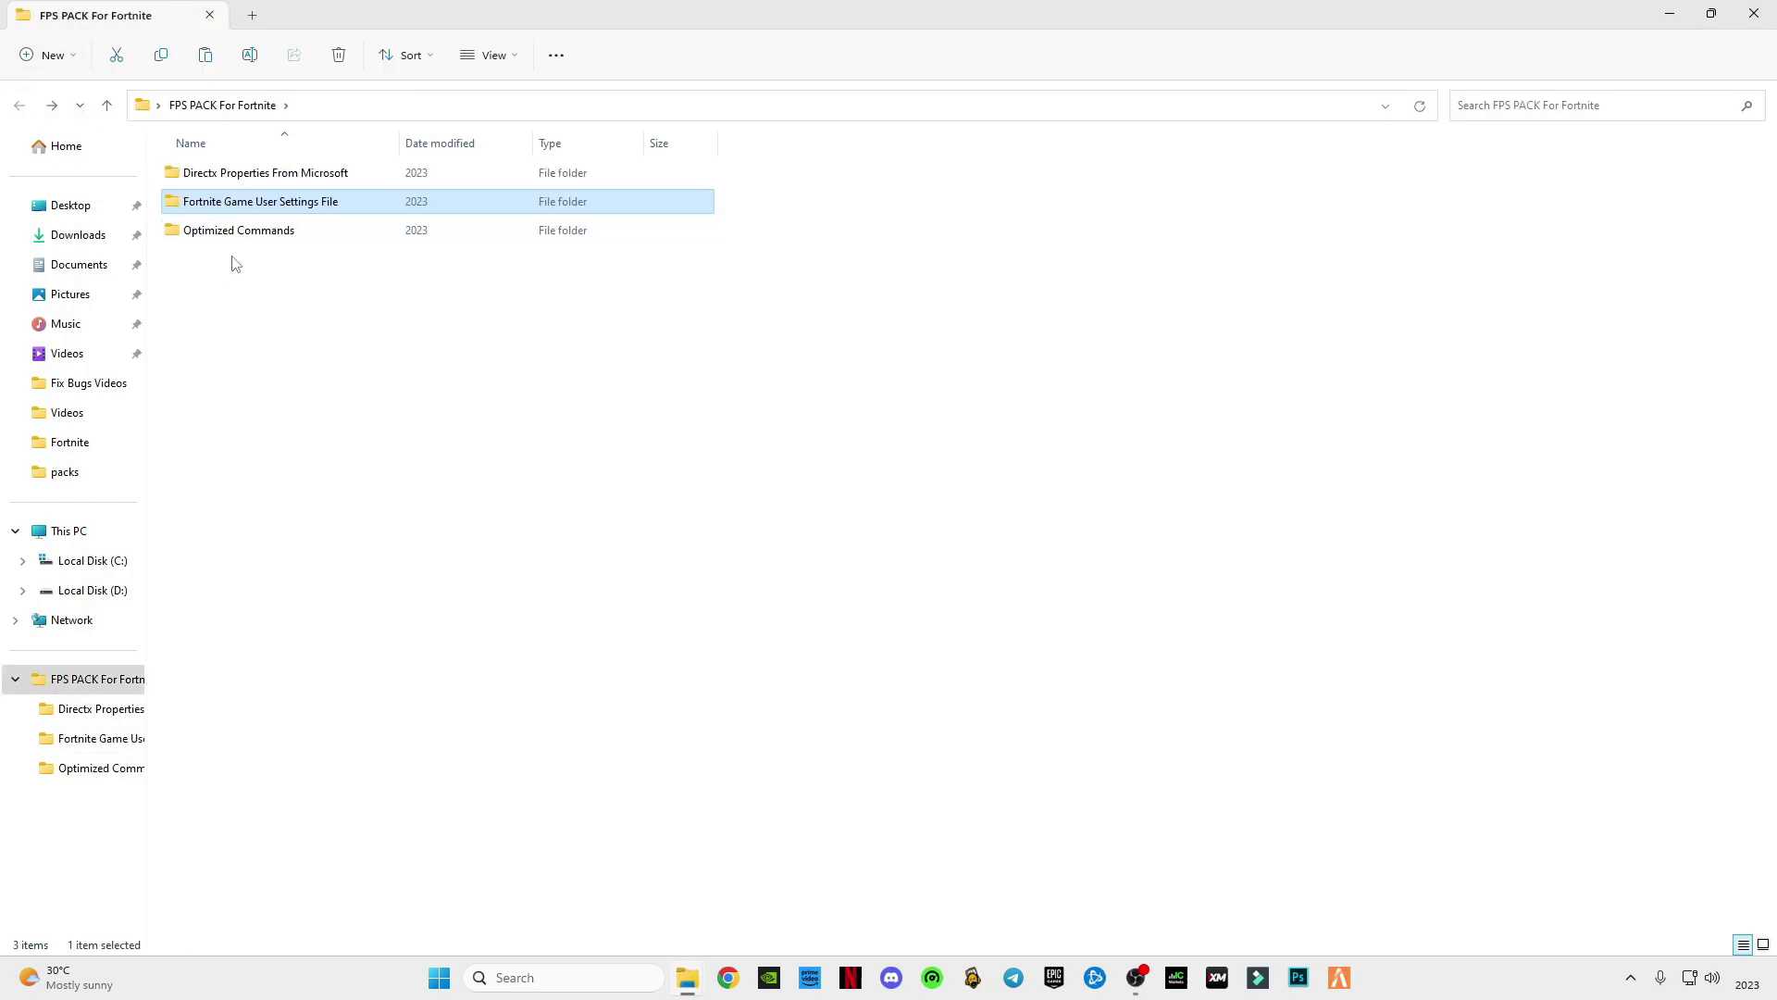
{"action": "left_click", "coordinate": [233, 264]}
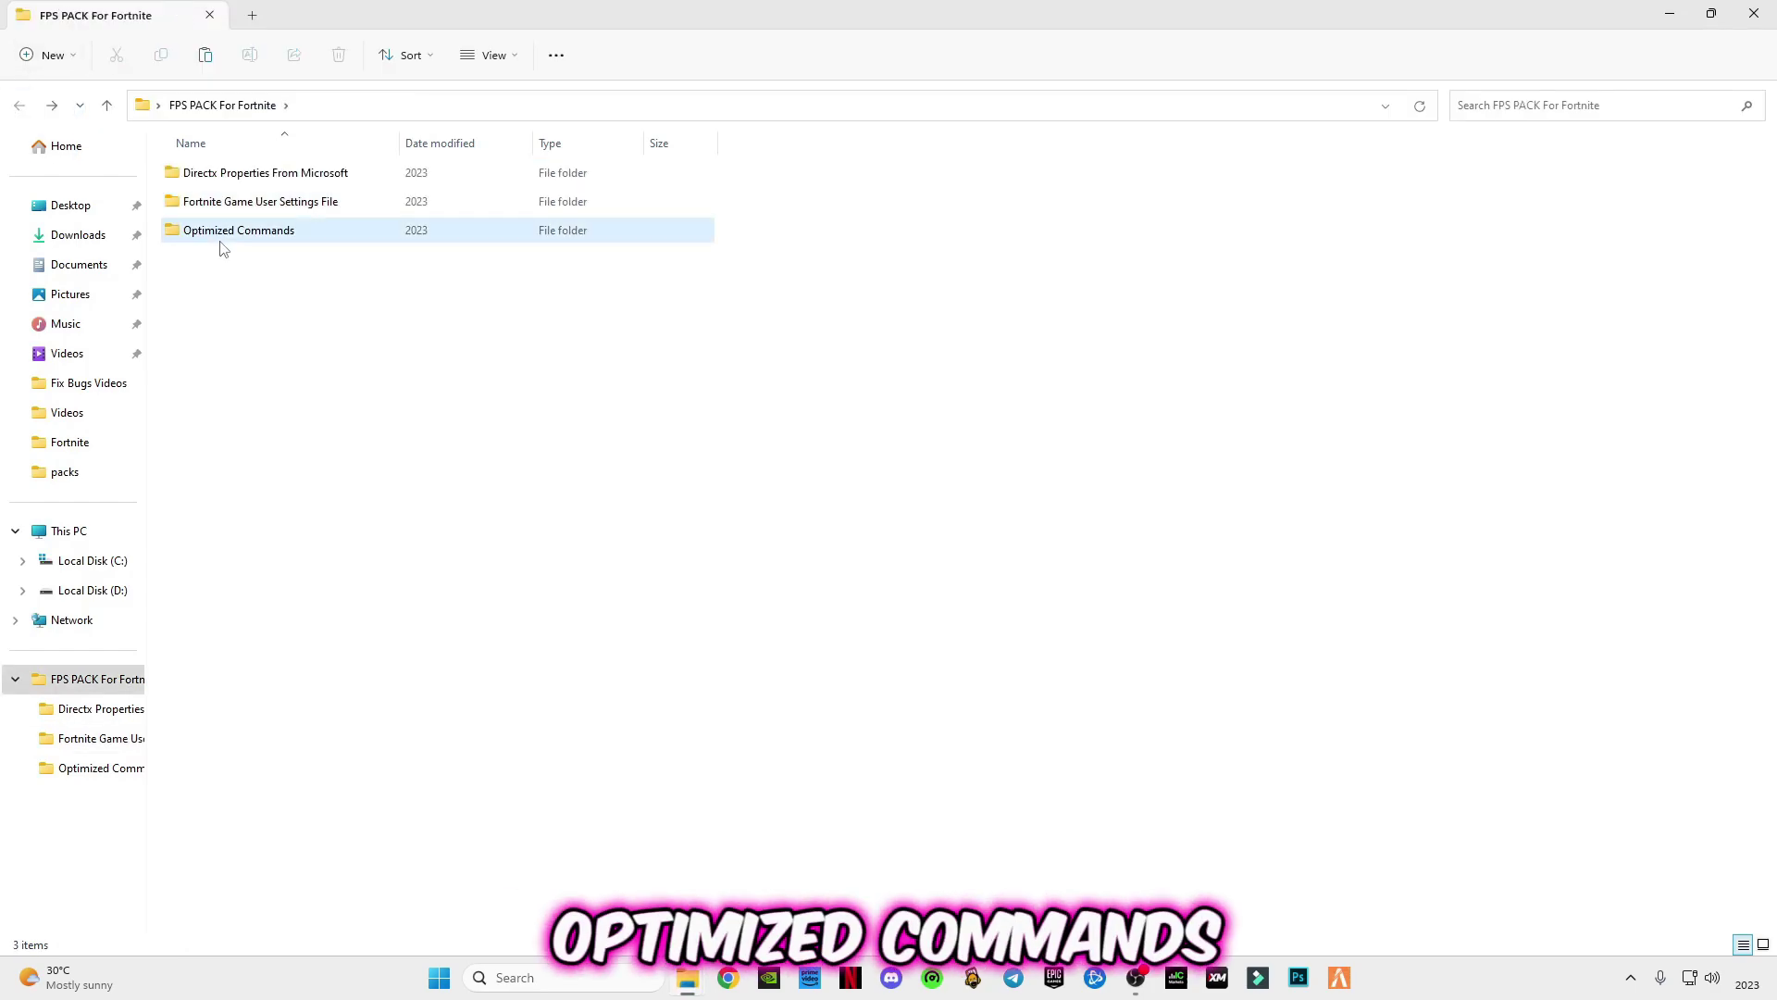
{"action": "double_click", "coordinate": [222, 242]}
{"action": "double_click", "coordinate": [206, 175]}
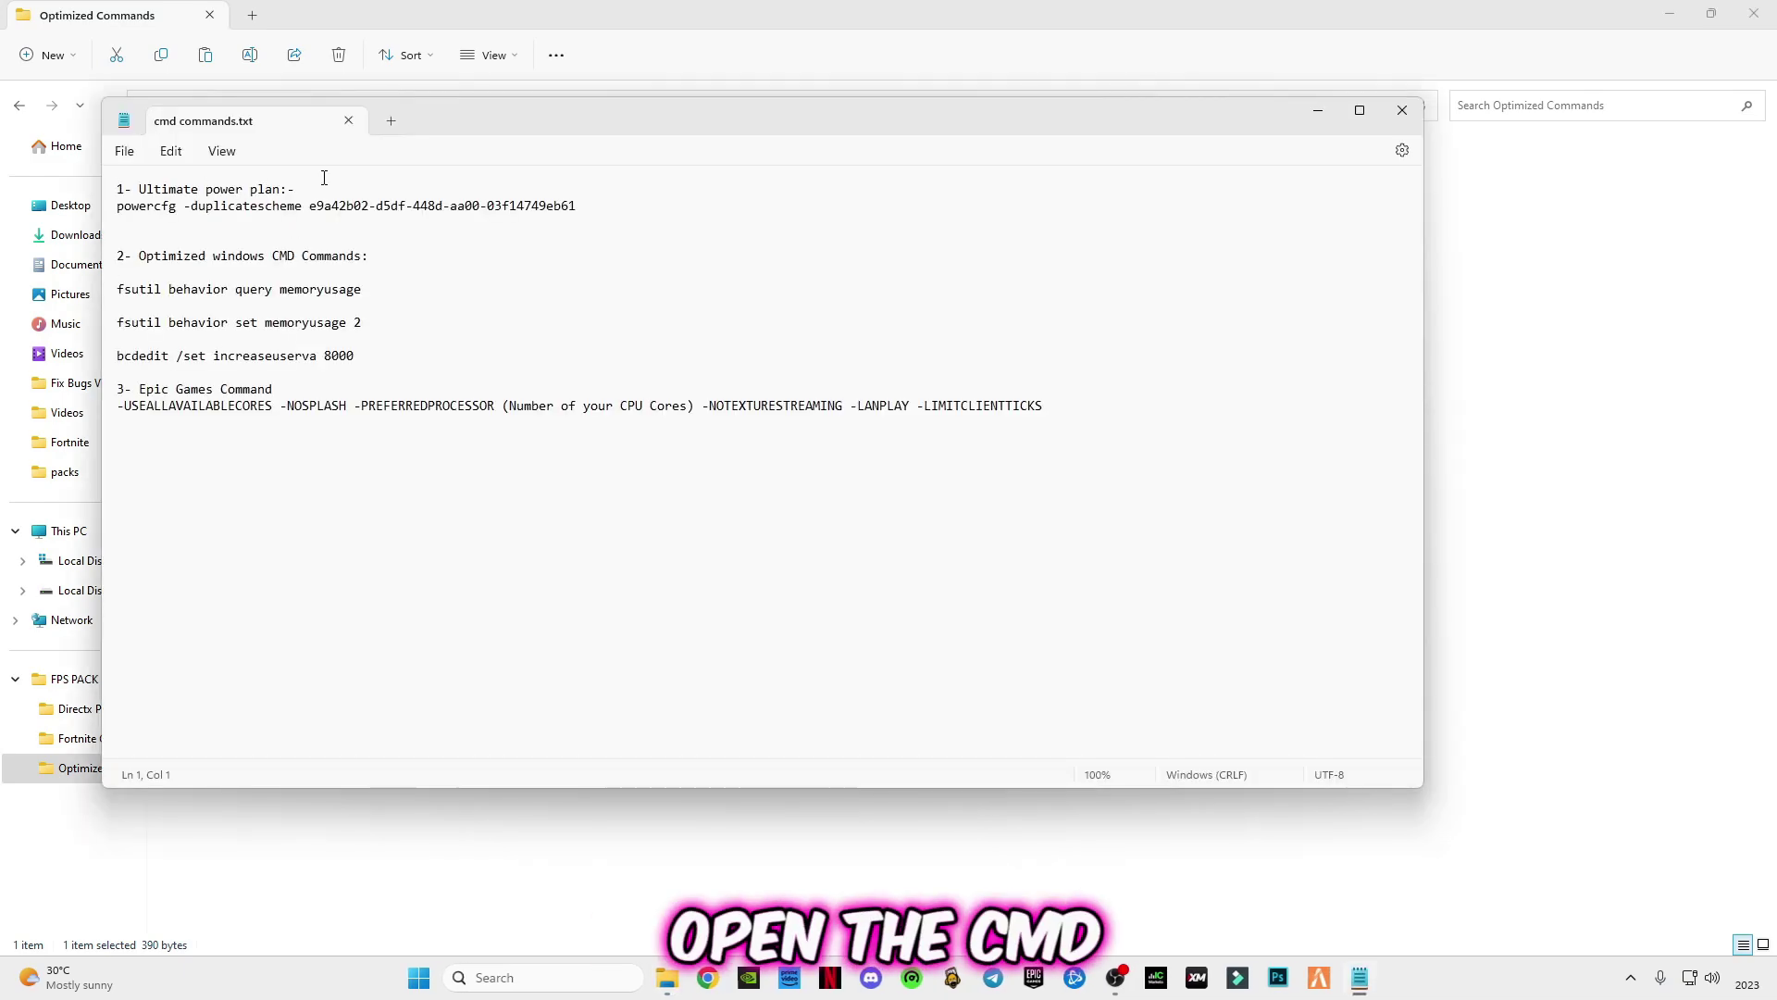
{"action": "left_click_drag", "start_coordinate": [476, 132], "coordinate": [623, 213]}
{"action": "left_click", "coordinate": [1668, 13]}
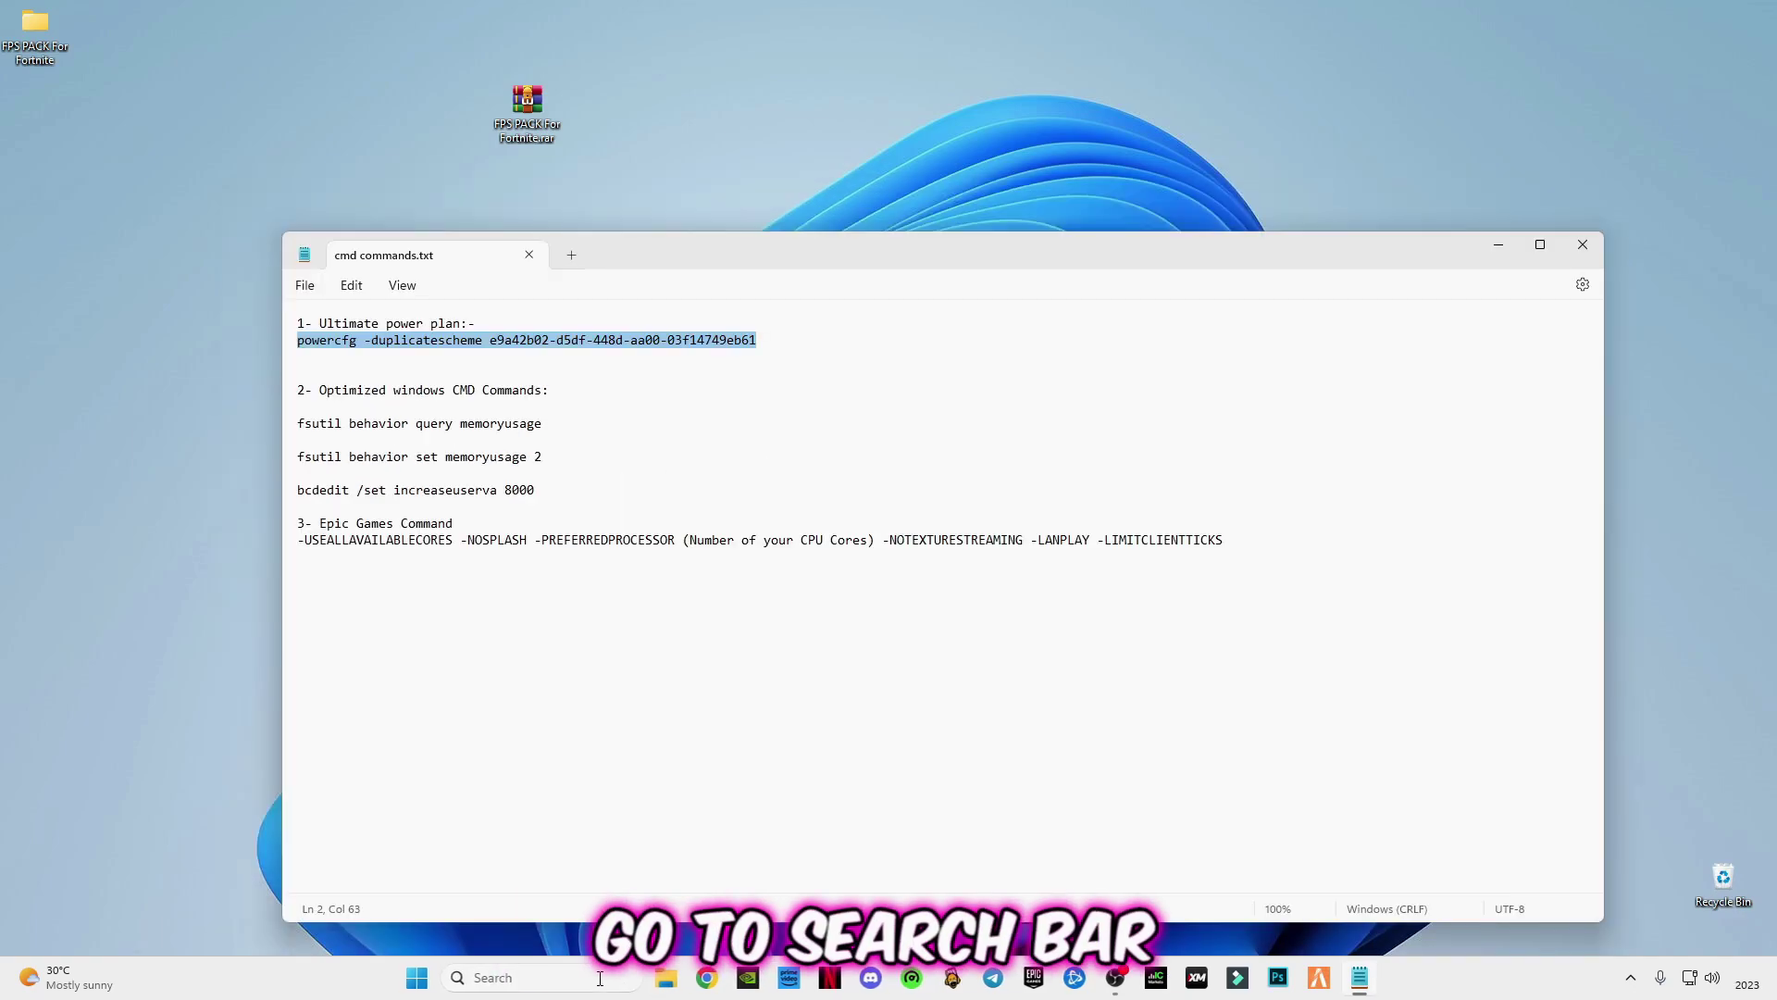
Launch Command Prompt as administrator from Windows search.
{"action": "left_click", "coordinate": [600, 978]}
{"action": "type", "text": "cmd"}
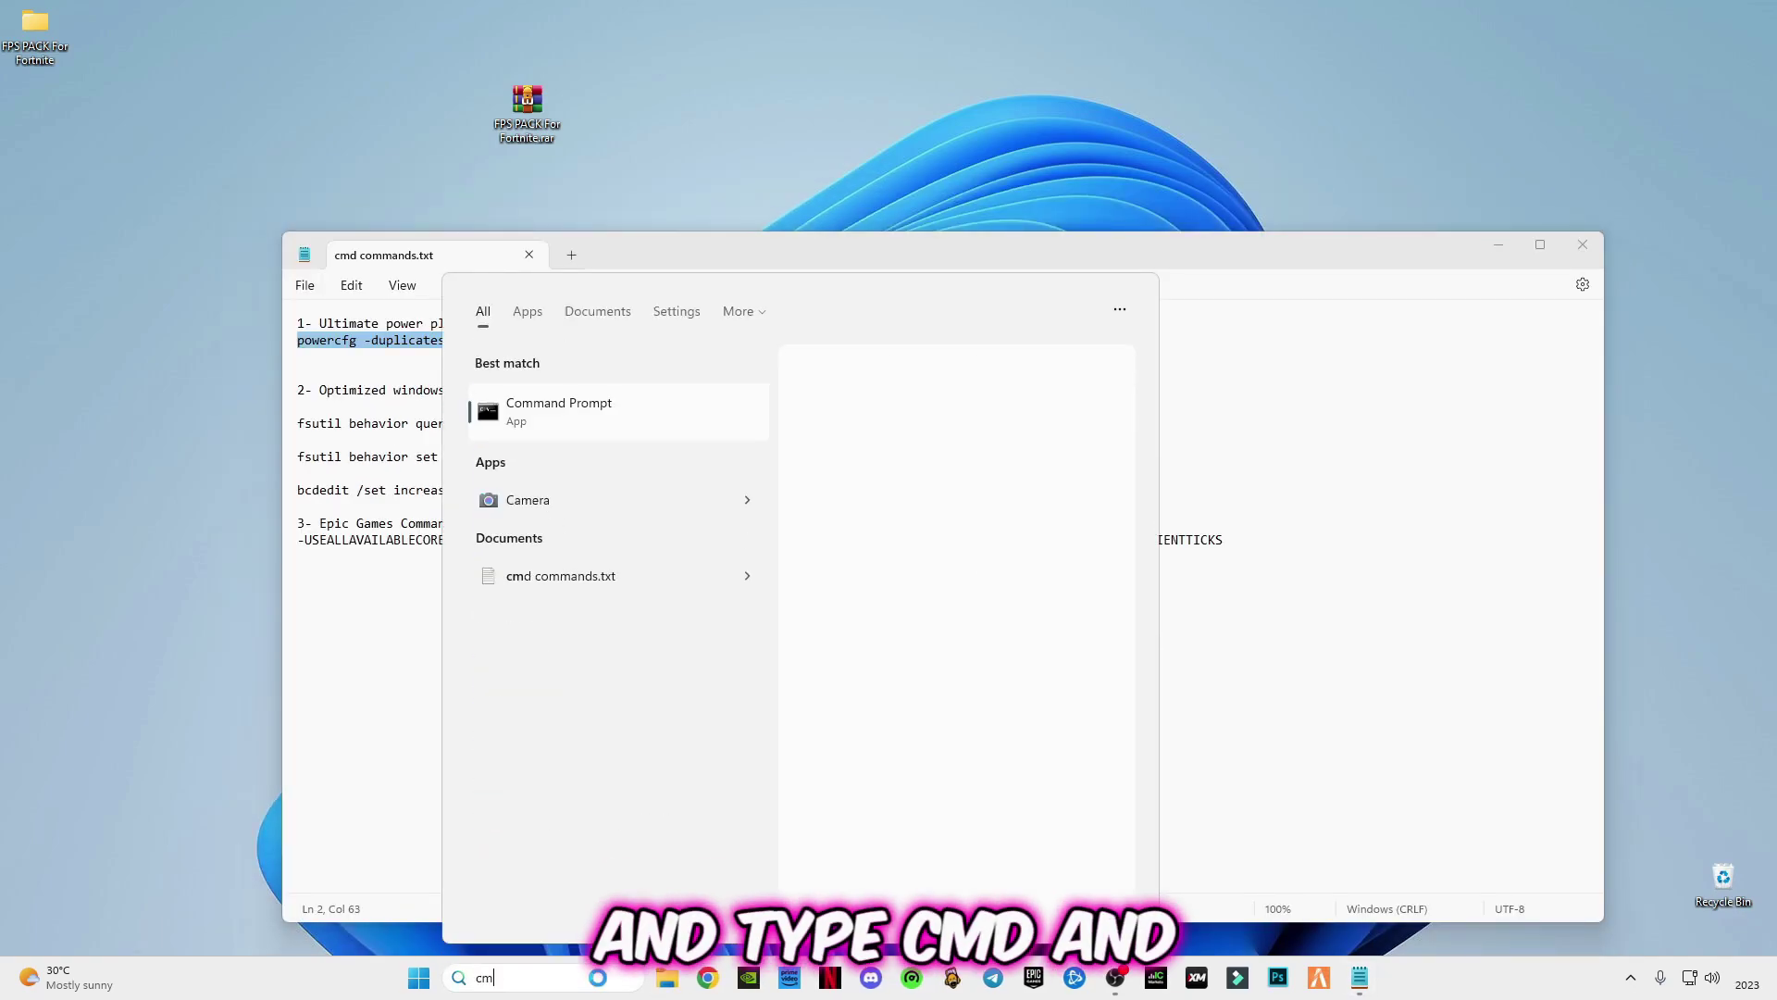
{"action": "right_click", "coordinate": [601, 424]}
{"action": "left_click", "coordinate": [691, 442]}
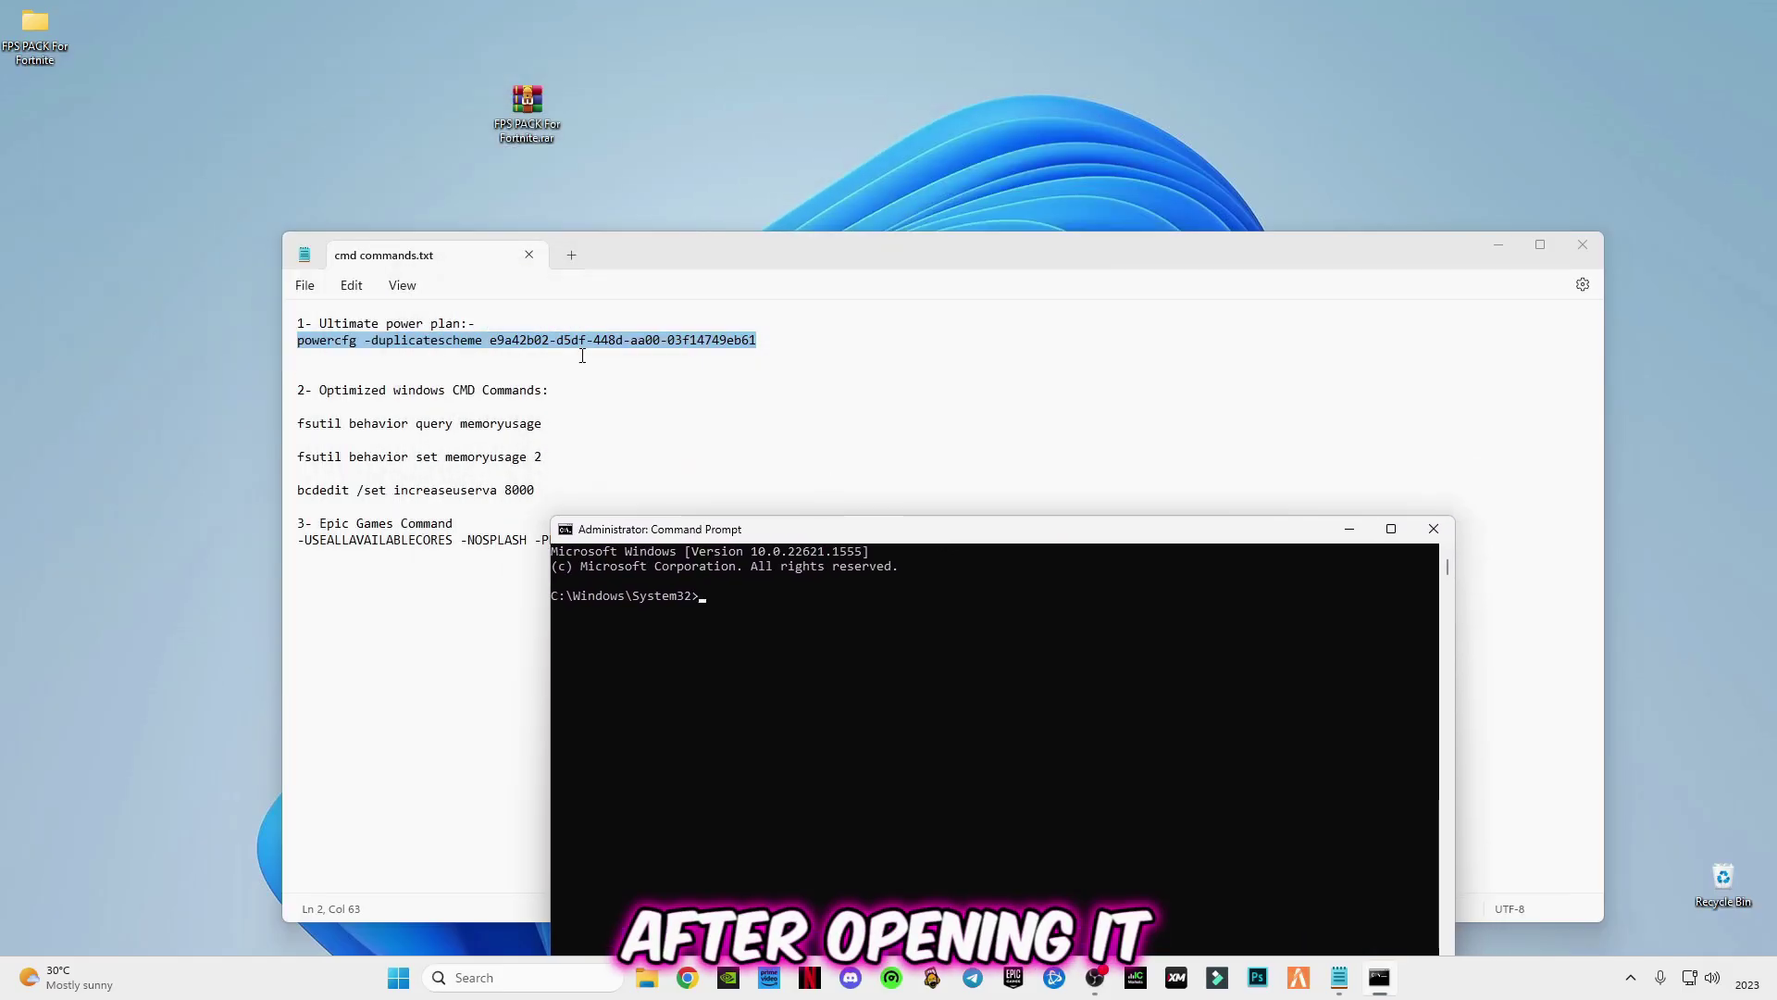
Copy the powercfg duplicatescheme line from the notes and run it in Command Prompt.
{"action": "left_click", "coordinate": [779, 334]}
{"action": "left_click_drag", "start_coordinate": [779, 334], "coordinate": [298, 340]}
{"action": "key", "text": "super+c"}
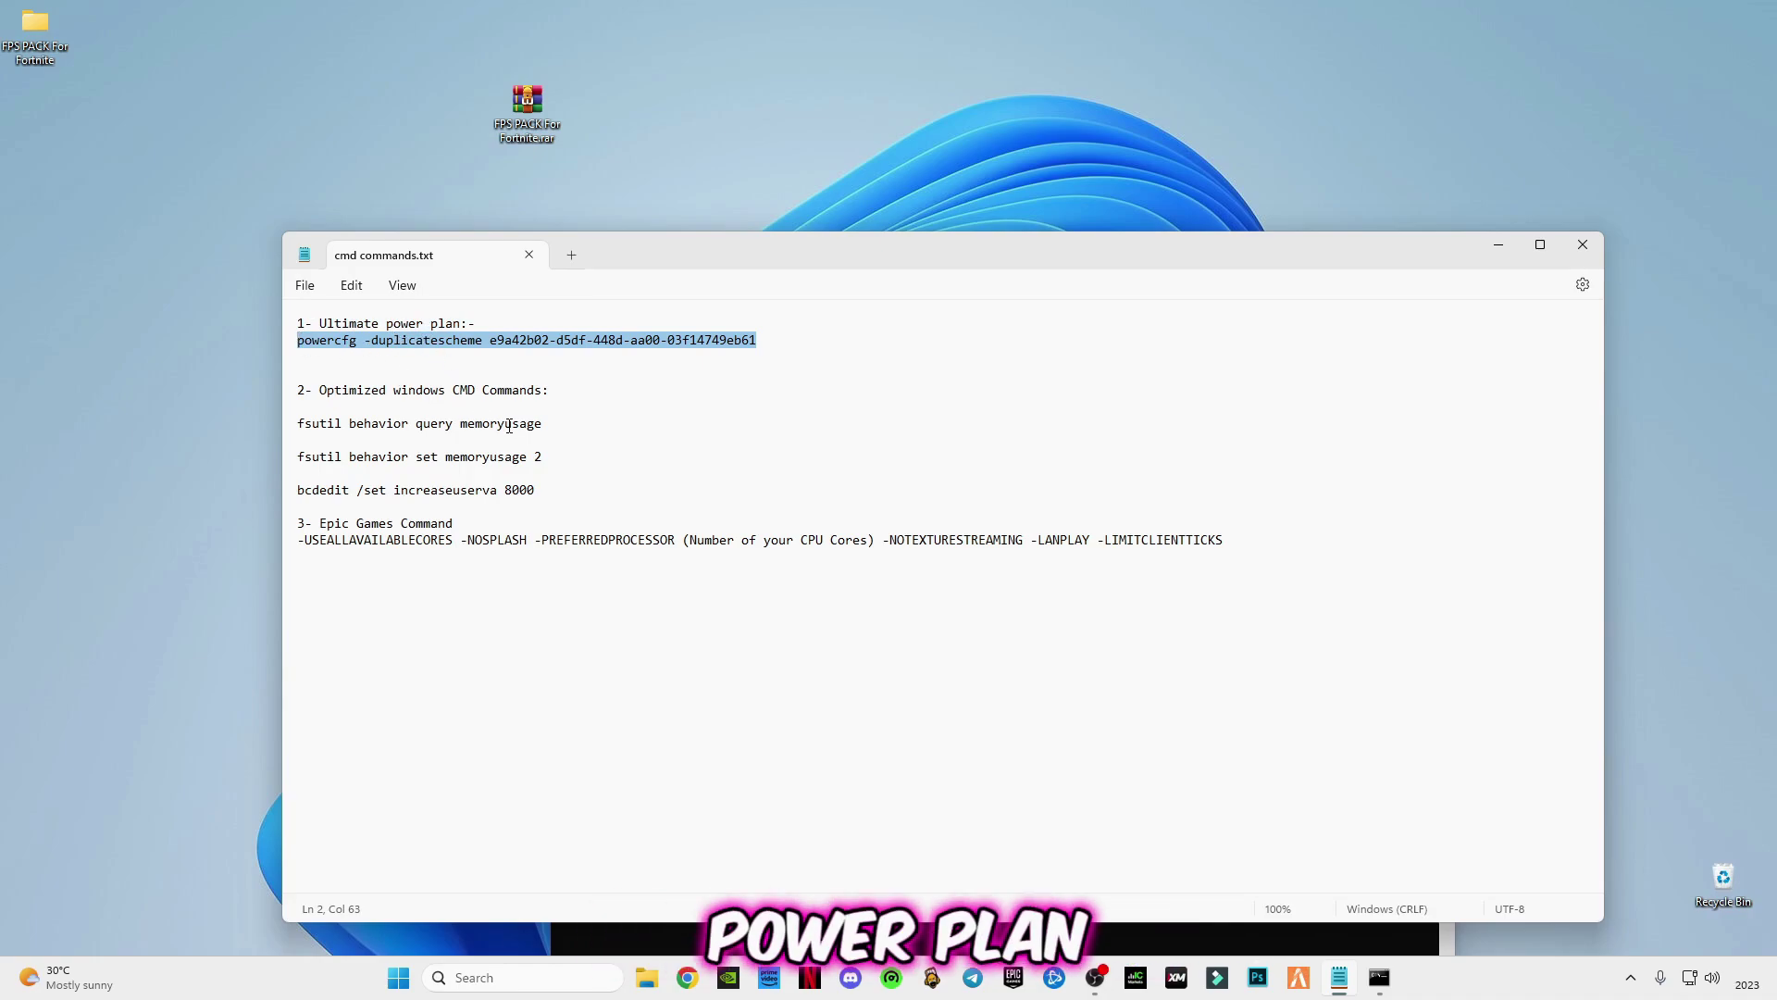
{"action": "left_click", "coordinate": [1122, 939]}
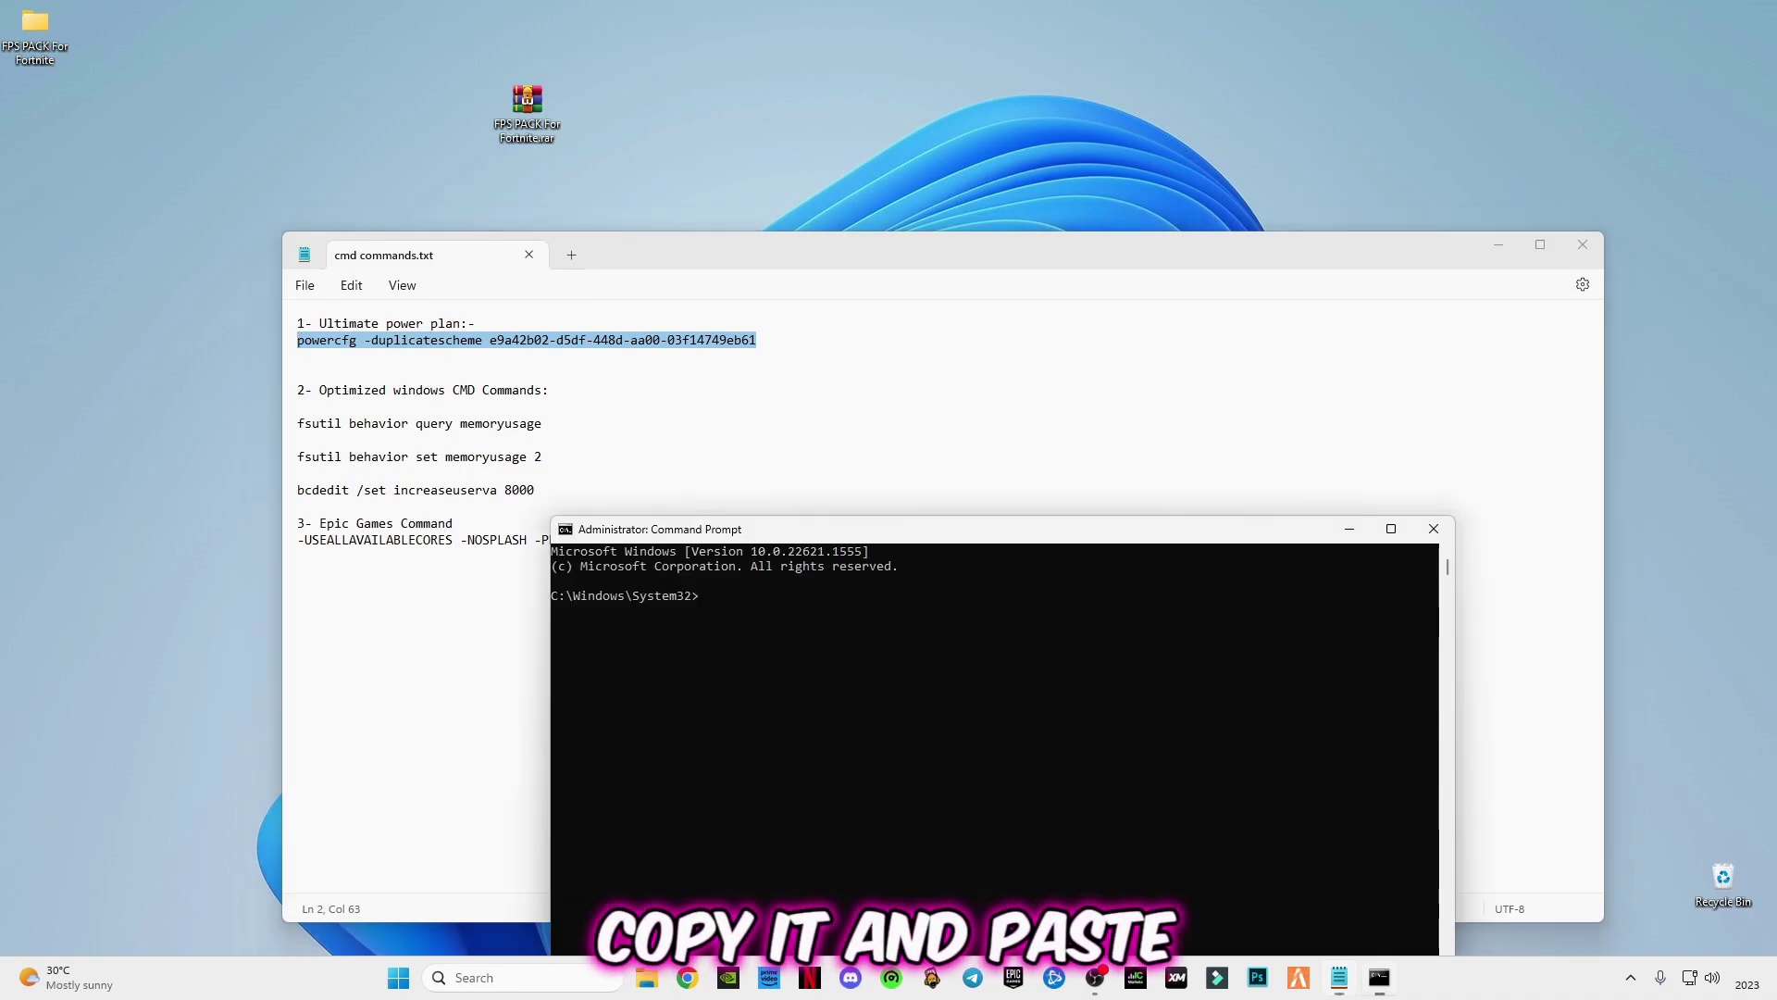
{"action": "right_click", "coordinate": [894, 683]}
{"action": "key", "text": "Return"}
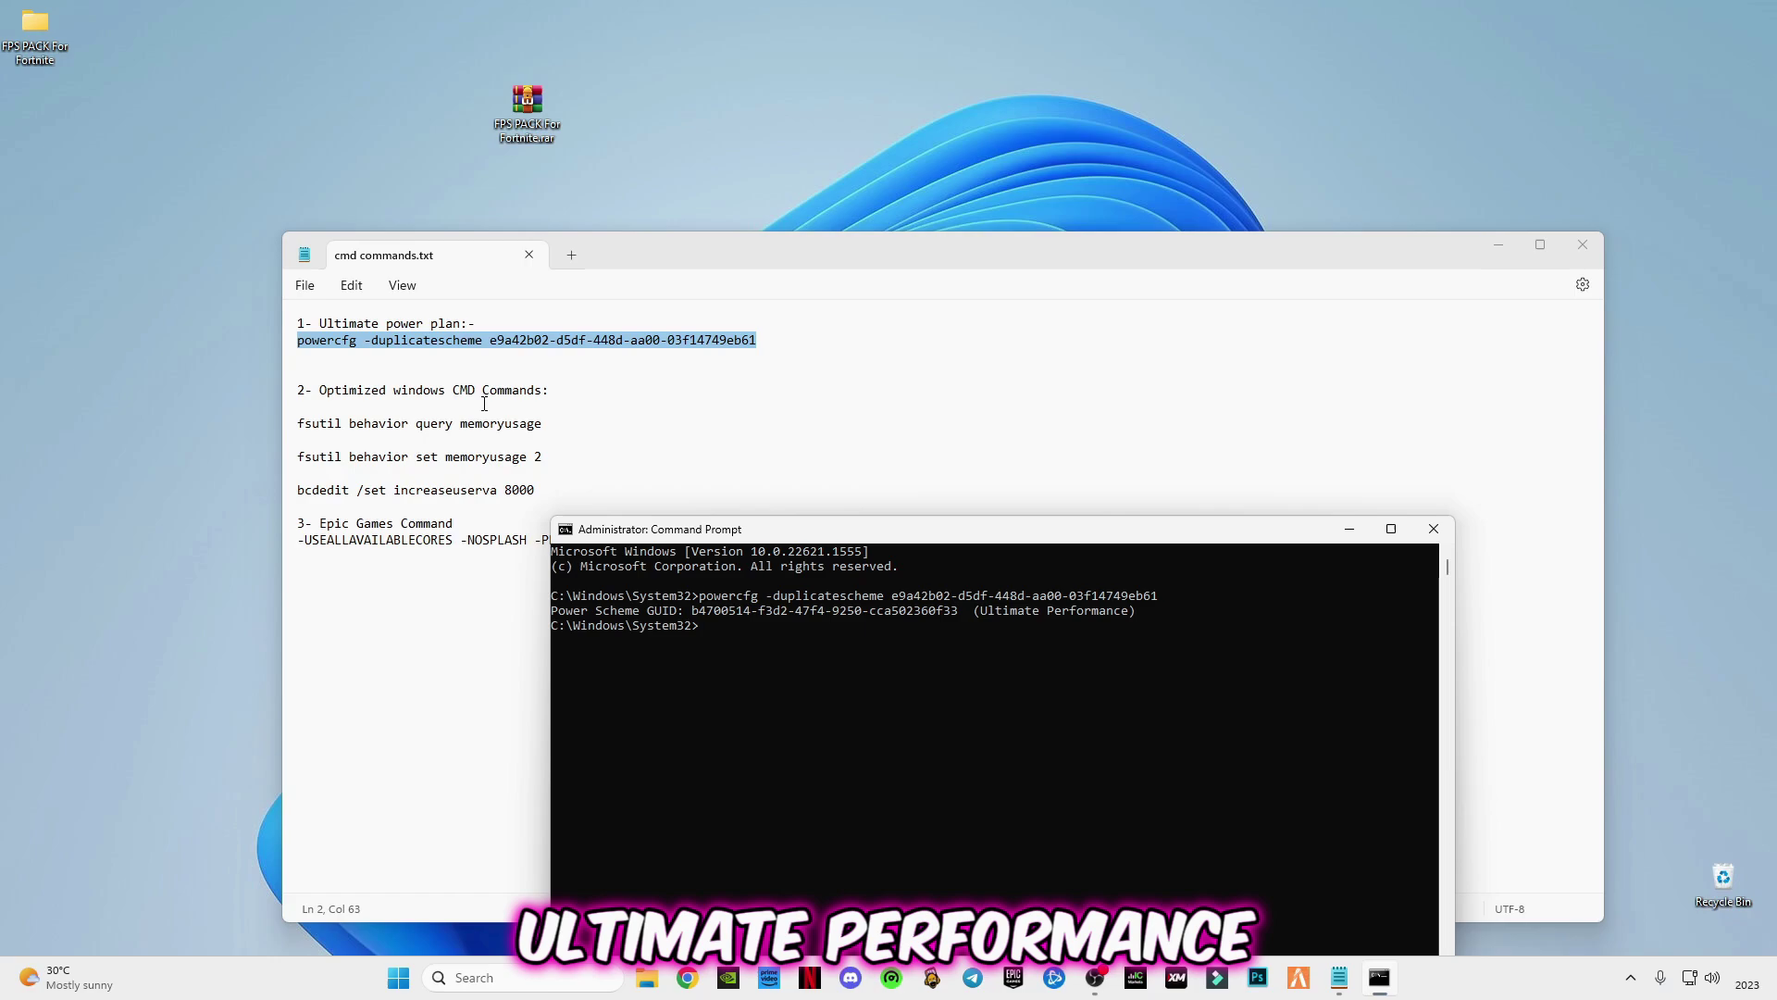
Paste and run the fsutil memoryusage 2 and bcdedit increaseuserva 8000 commands.
{"action": "left_click_drag", "start_coordinate": [537, 489], "coordinate": [297, 490]}
{"action": "left_click_drag", "start_coordinate": [470, 474], "coordinate": [305, 418]}
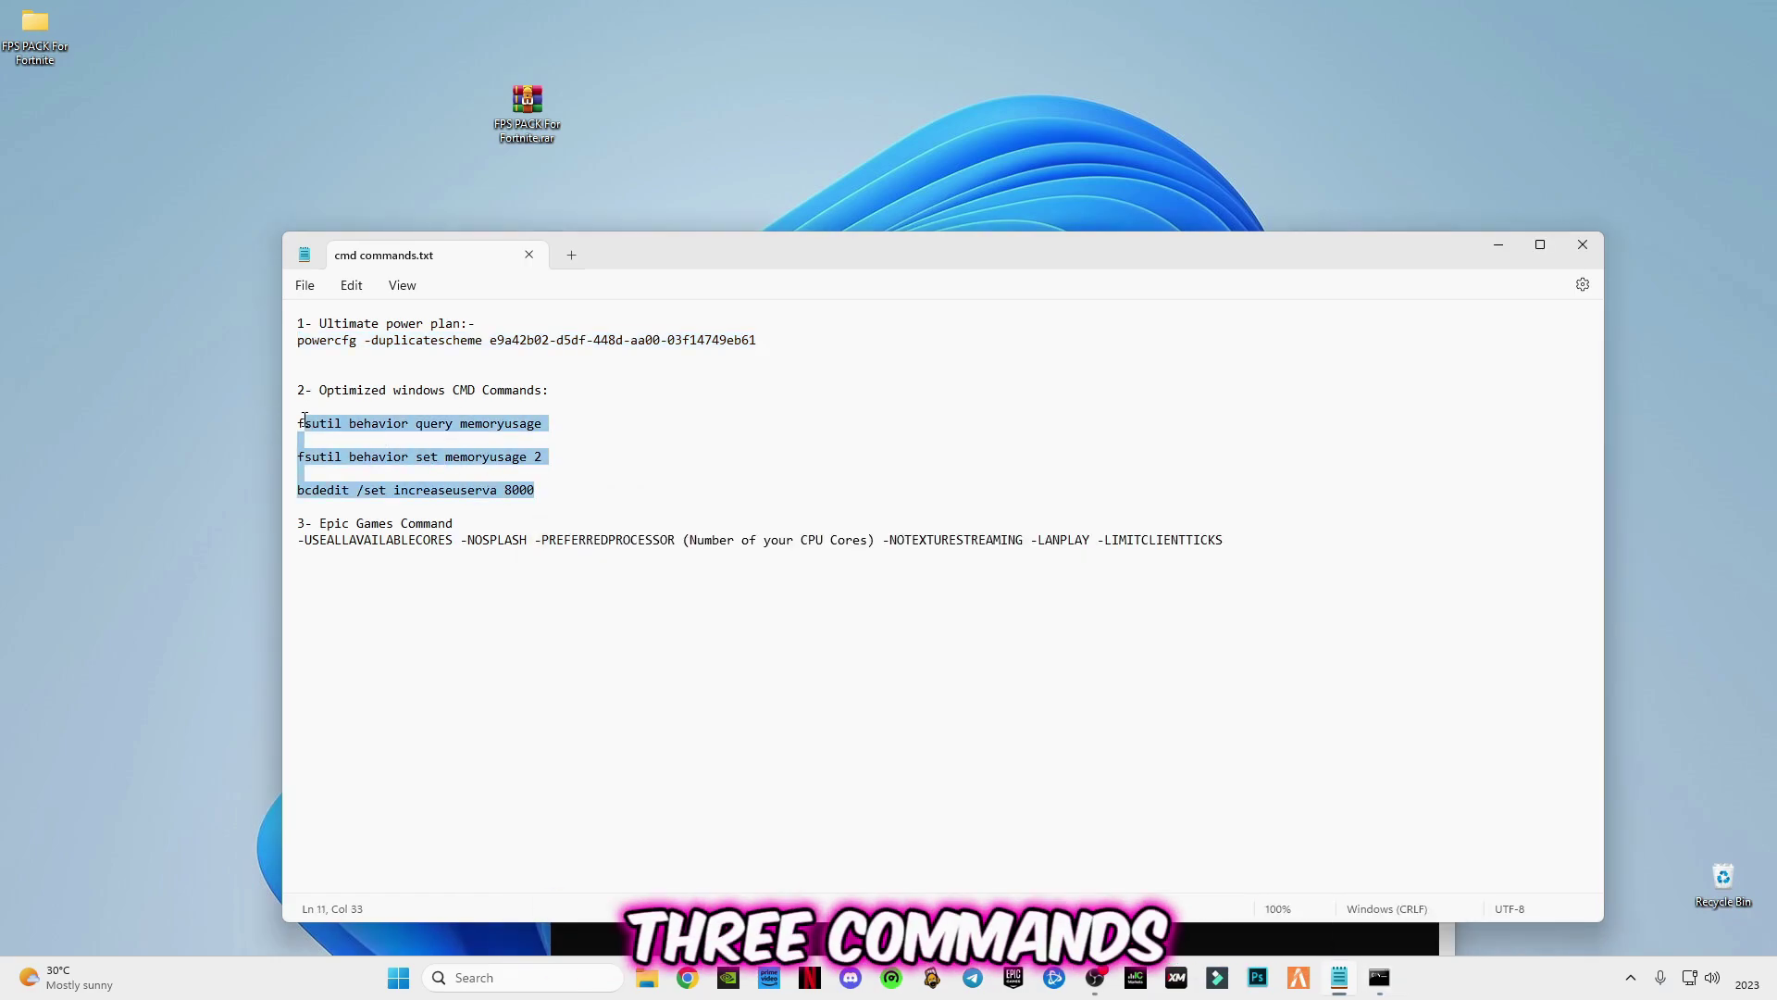
{"action": "key", "text": "alt+Tab"}
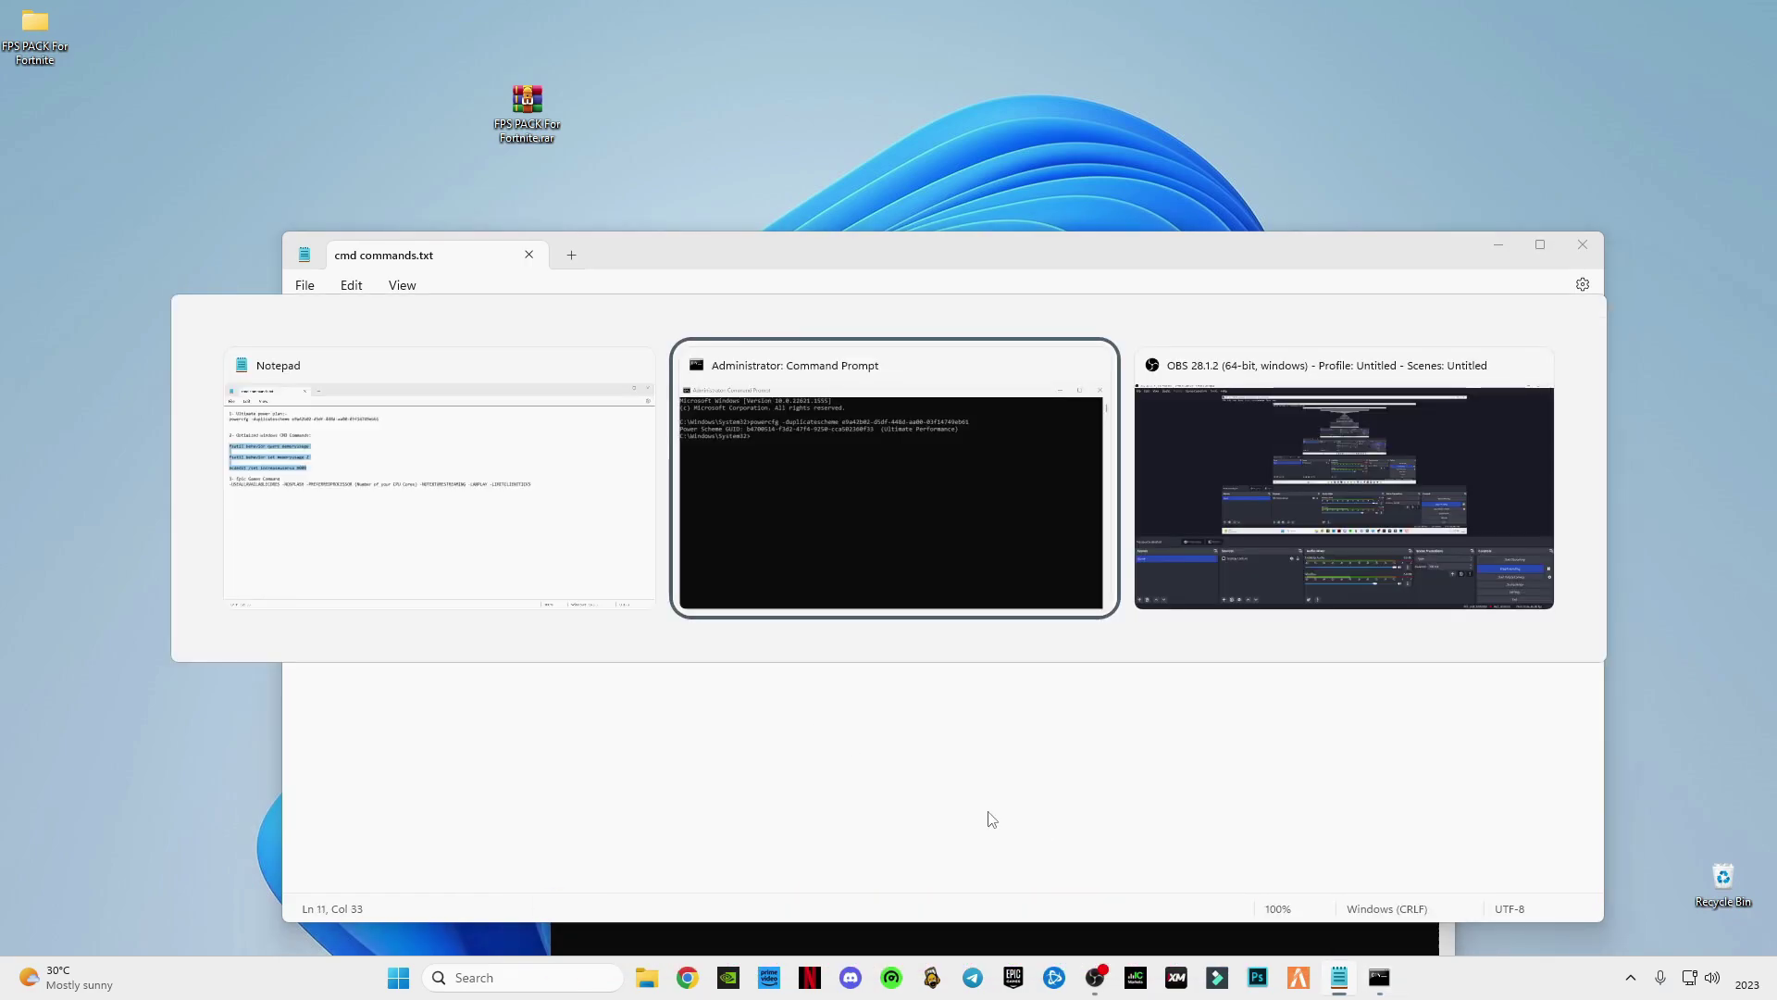
{"action": "type", "text": "fsutil behavior query memoryusage  fsutil behavior set memoryusage 2  bcdedit /set increaseuserva 8000"}
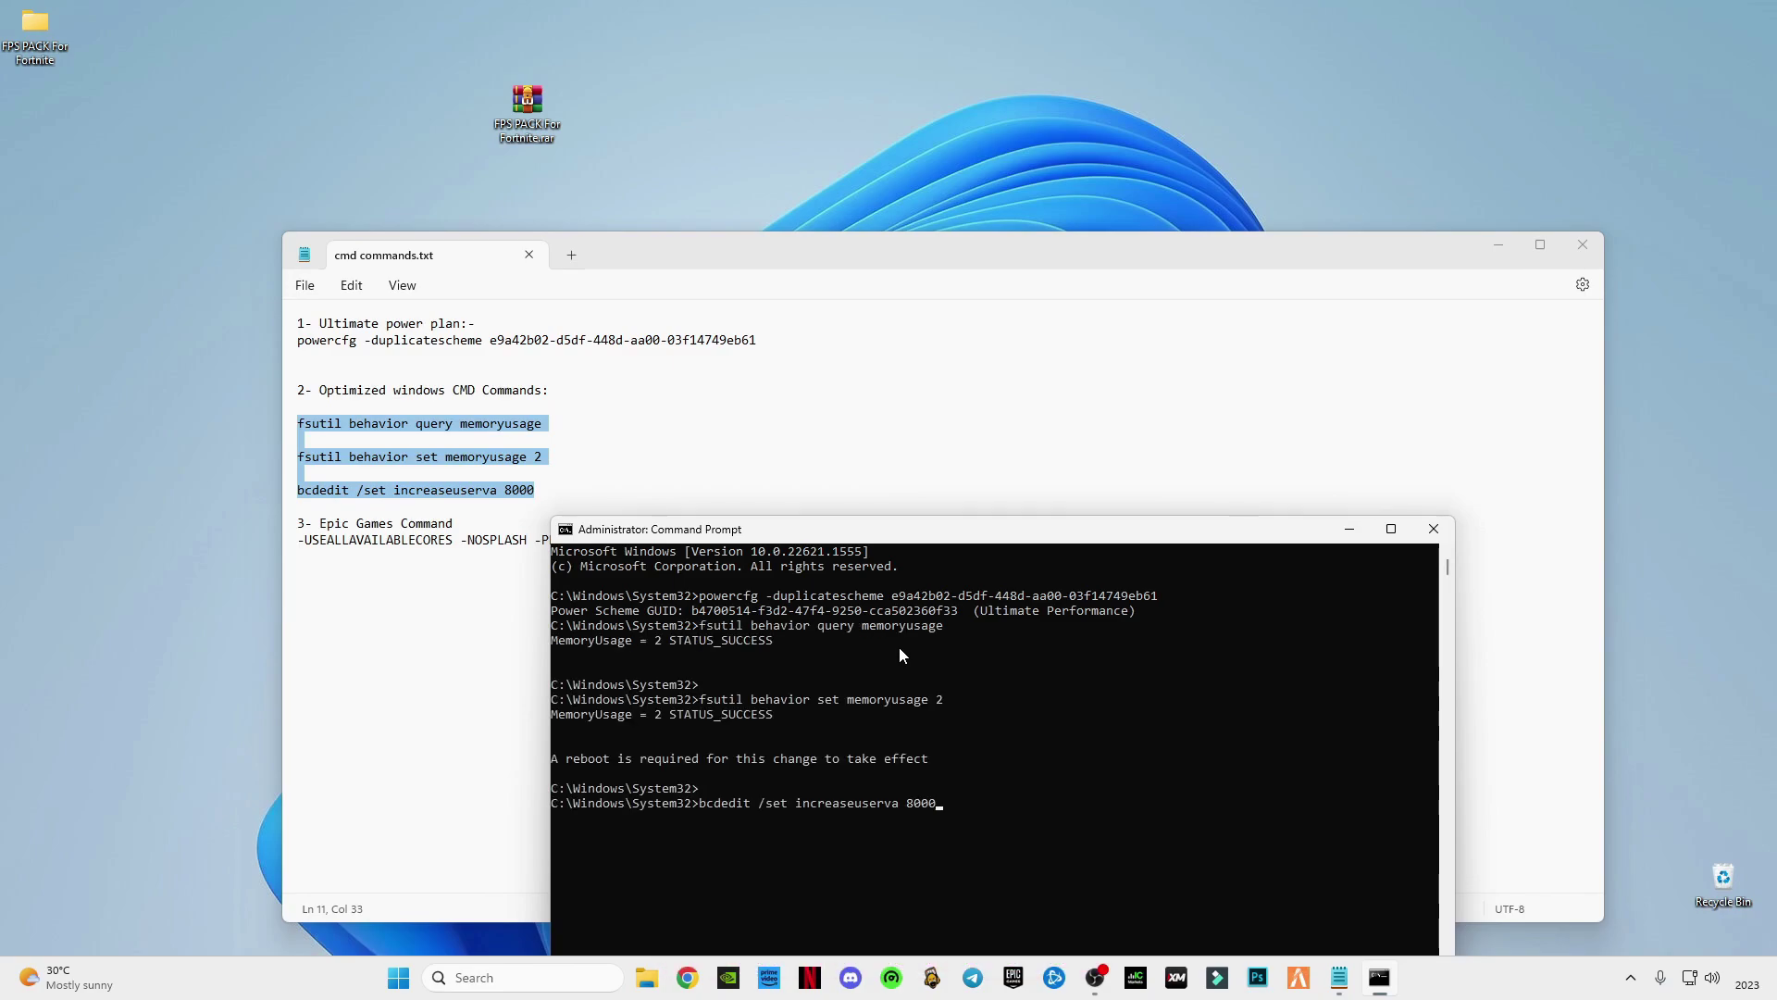
{"action": "key", "text": "Return"}
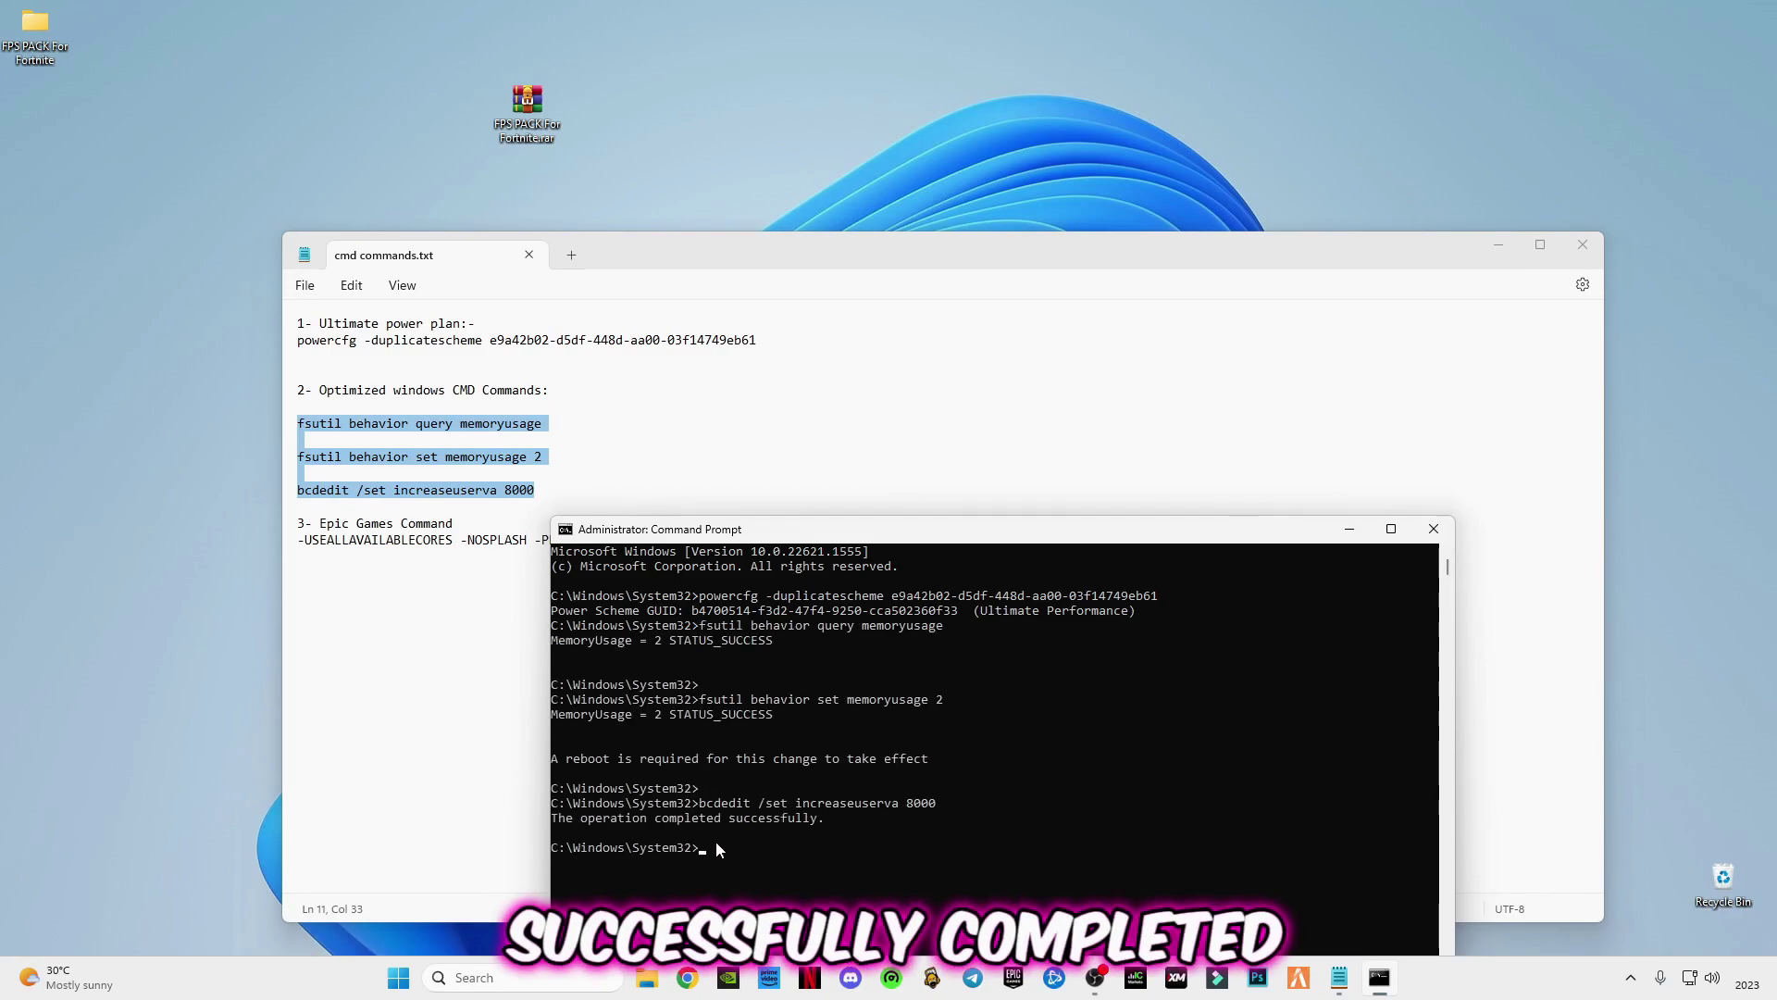
Close Command Prompt with EXIT, leaving cmd commands.txt open in Notepad.
{"action": "left_click_drag", "start_coordinate": [899, 539], "coordinate": [1065, 395]}
{"action": "left_click", "coordinate": [602, 539]}
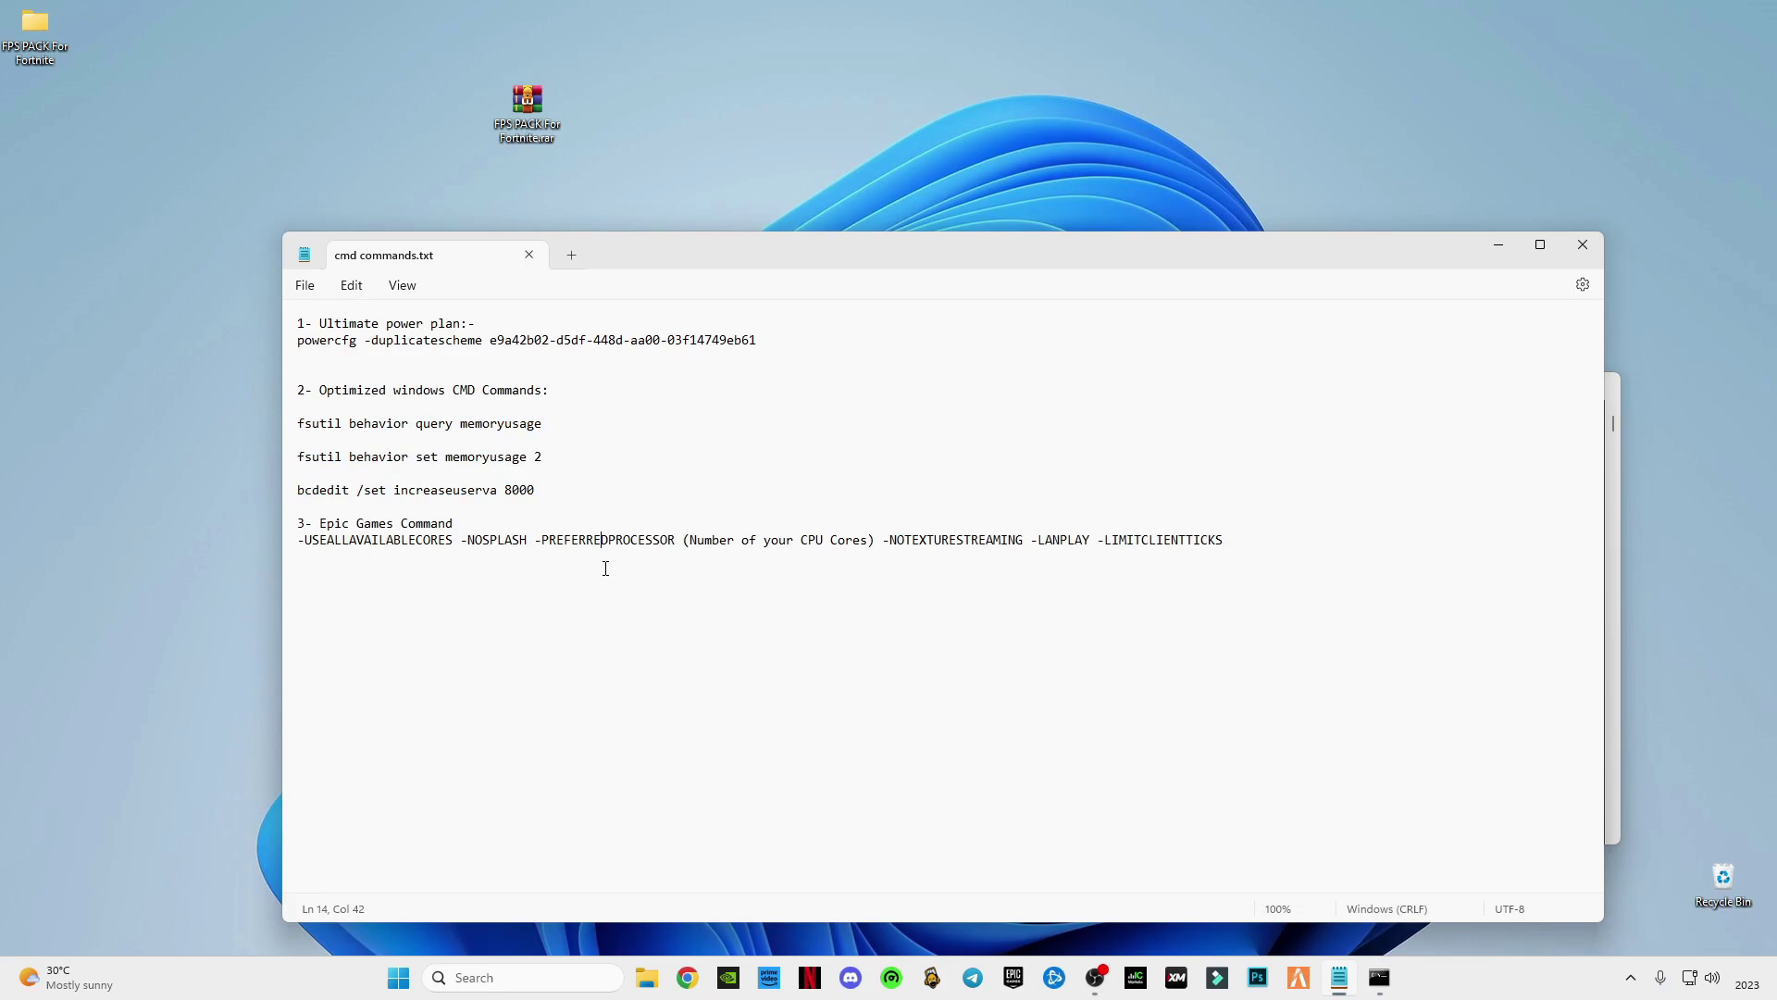
{"action": "left_click", "coordinate": [1379, 978]}
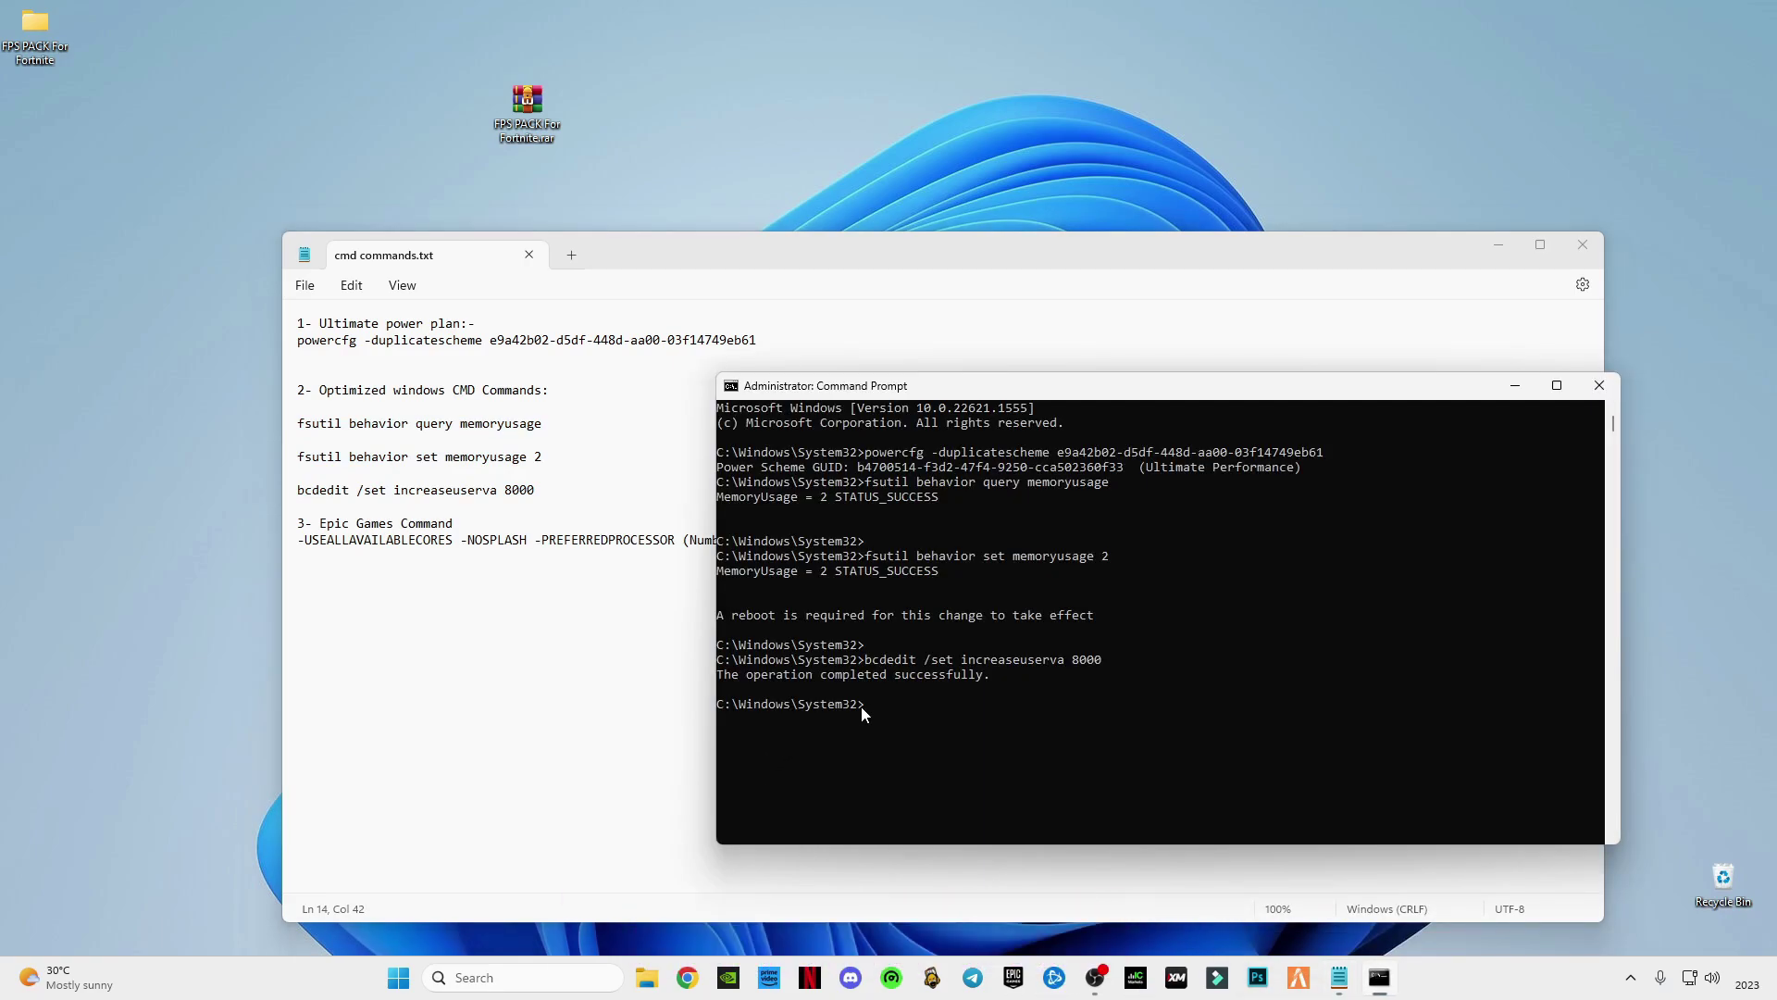
{"action": "type", "text": "EXIT"}
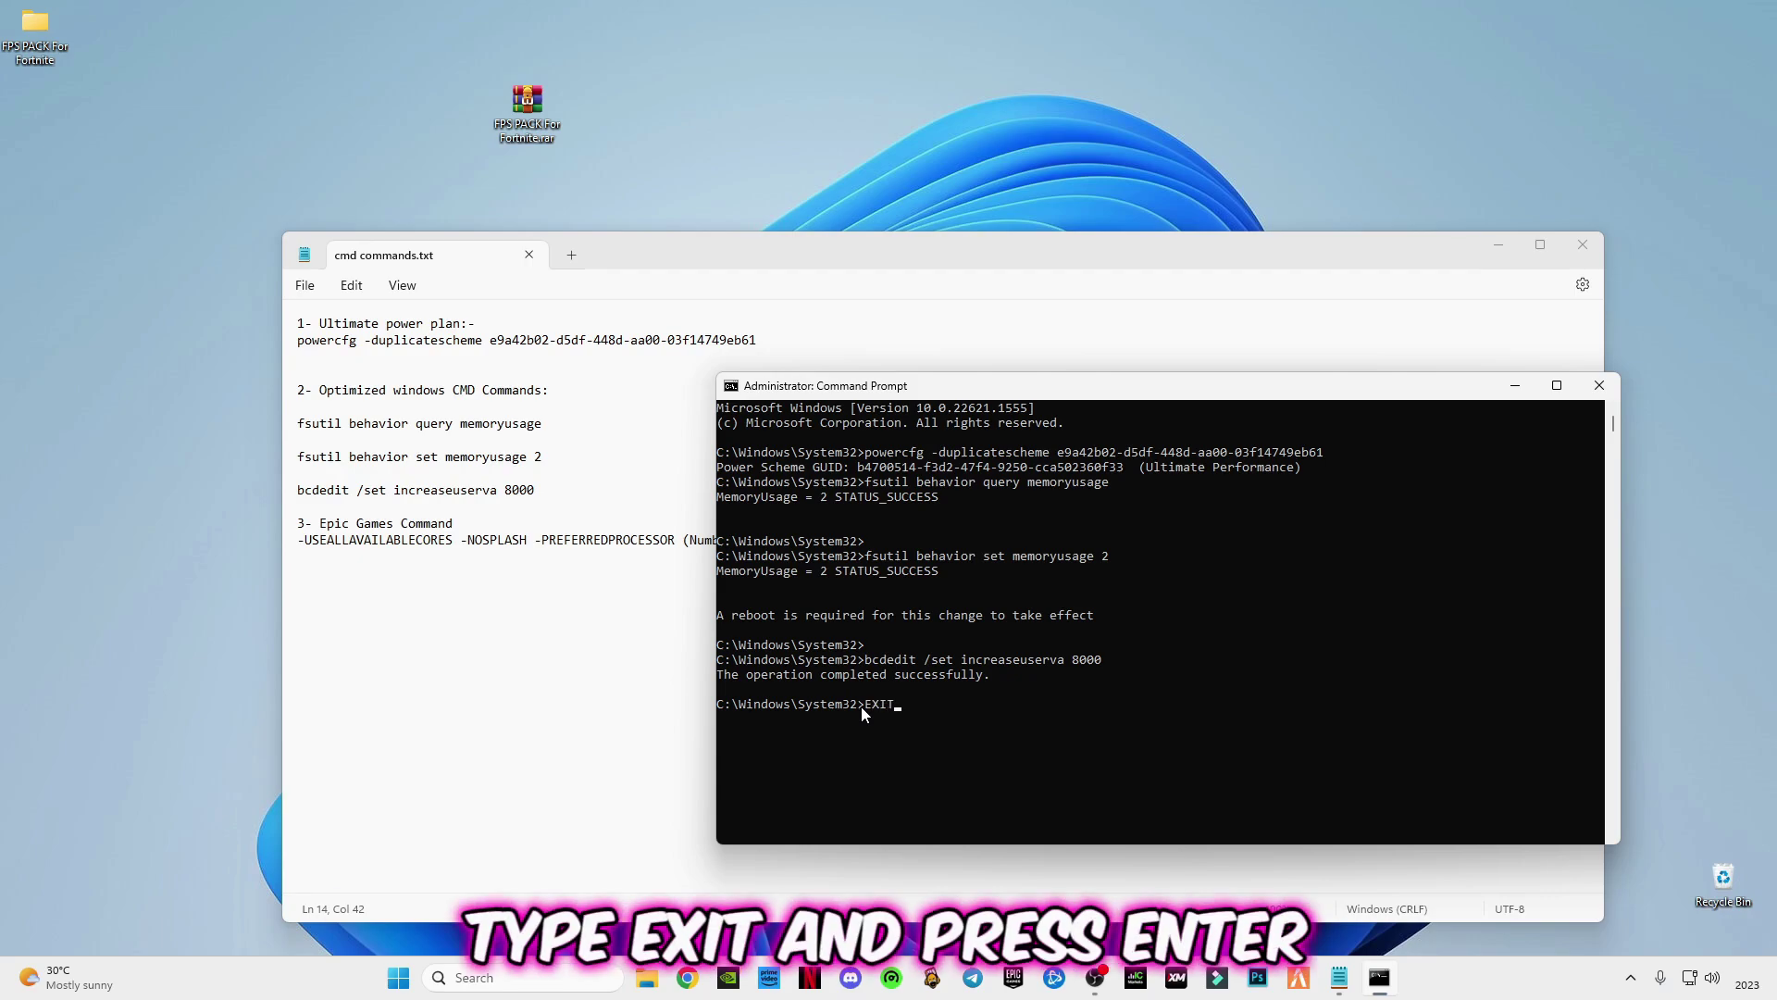
{"action": "key", "text": "Return"}
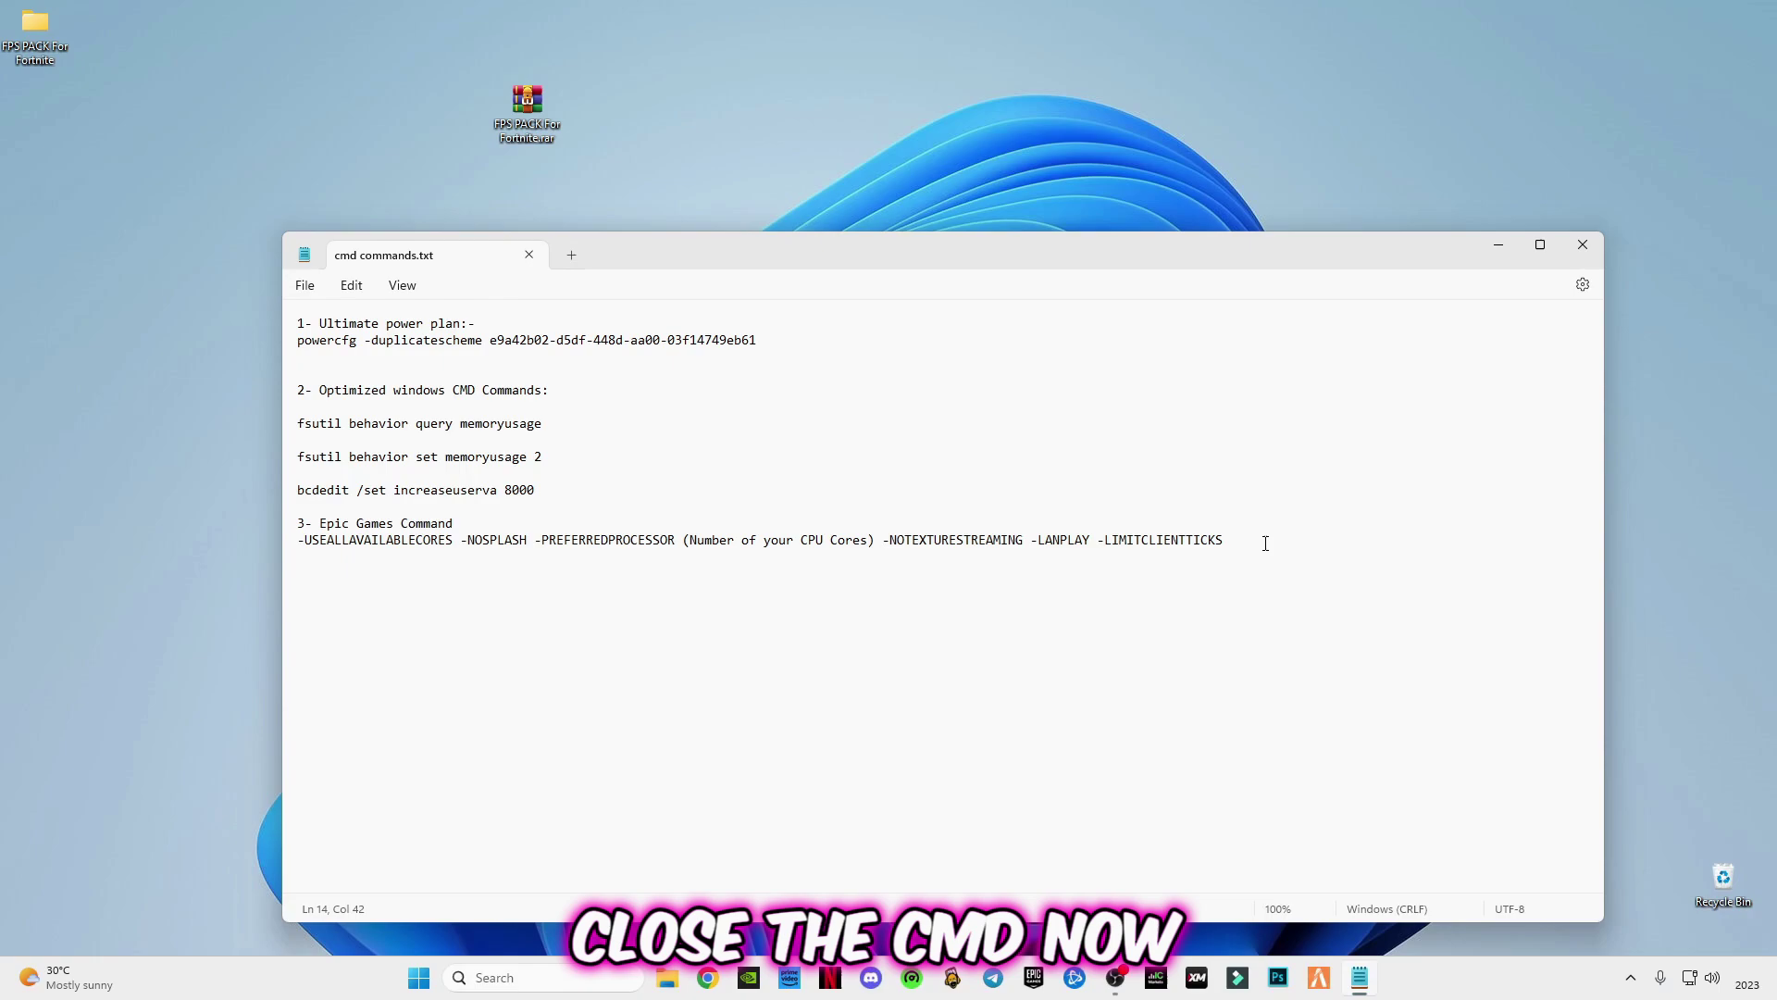
Select the full Epic Games argument line and launch Epic Games Launcher from the system tray.
{"action": "left_click_drag", "start_coordinate": [1265, 543], "coordinate": [298, 541]}
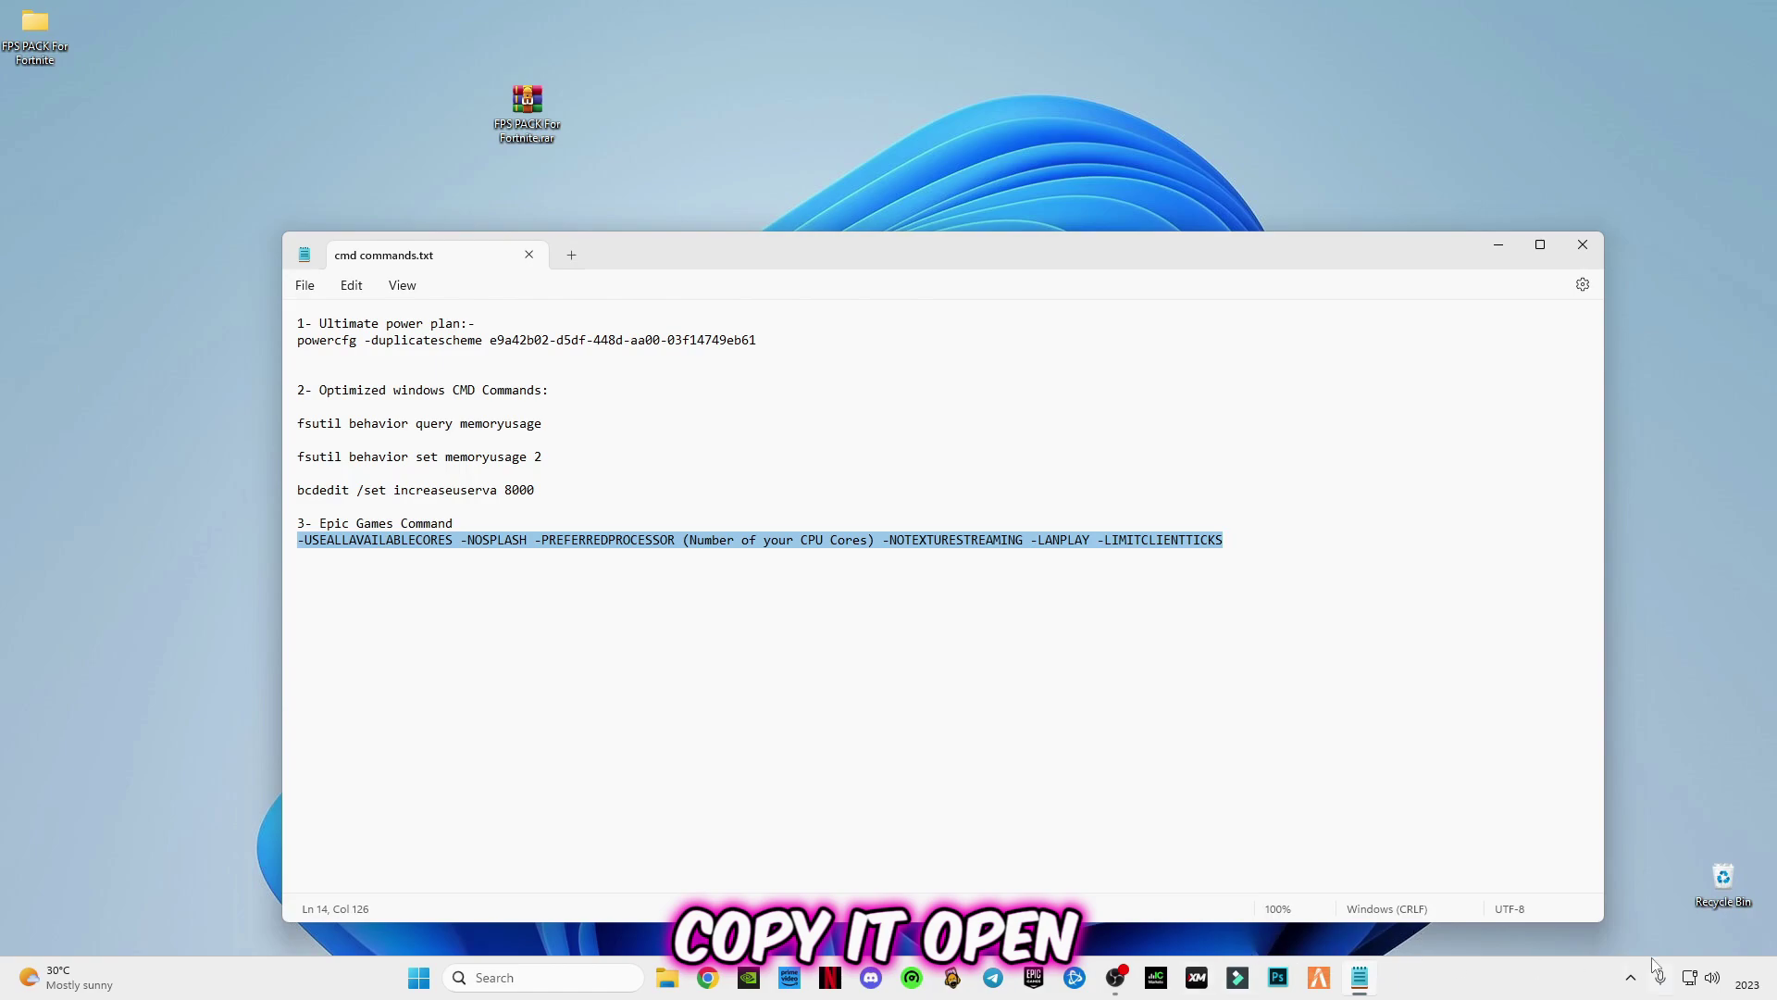
{"action": "left_click", "coordinate": [1630, 977]}
{"action": "left_click", "coordinate": [1631, 921]}
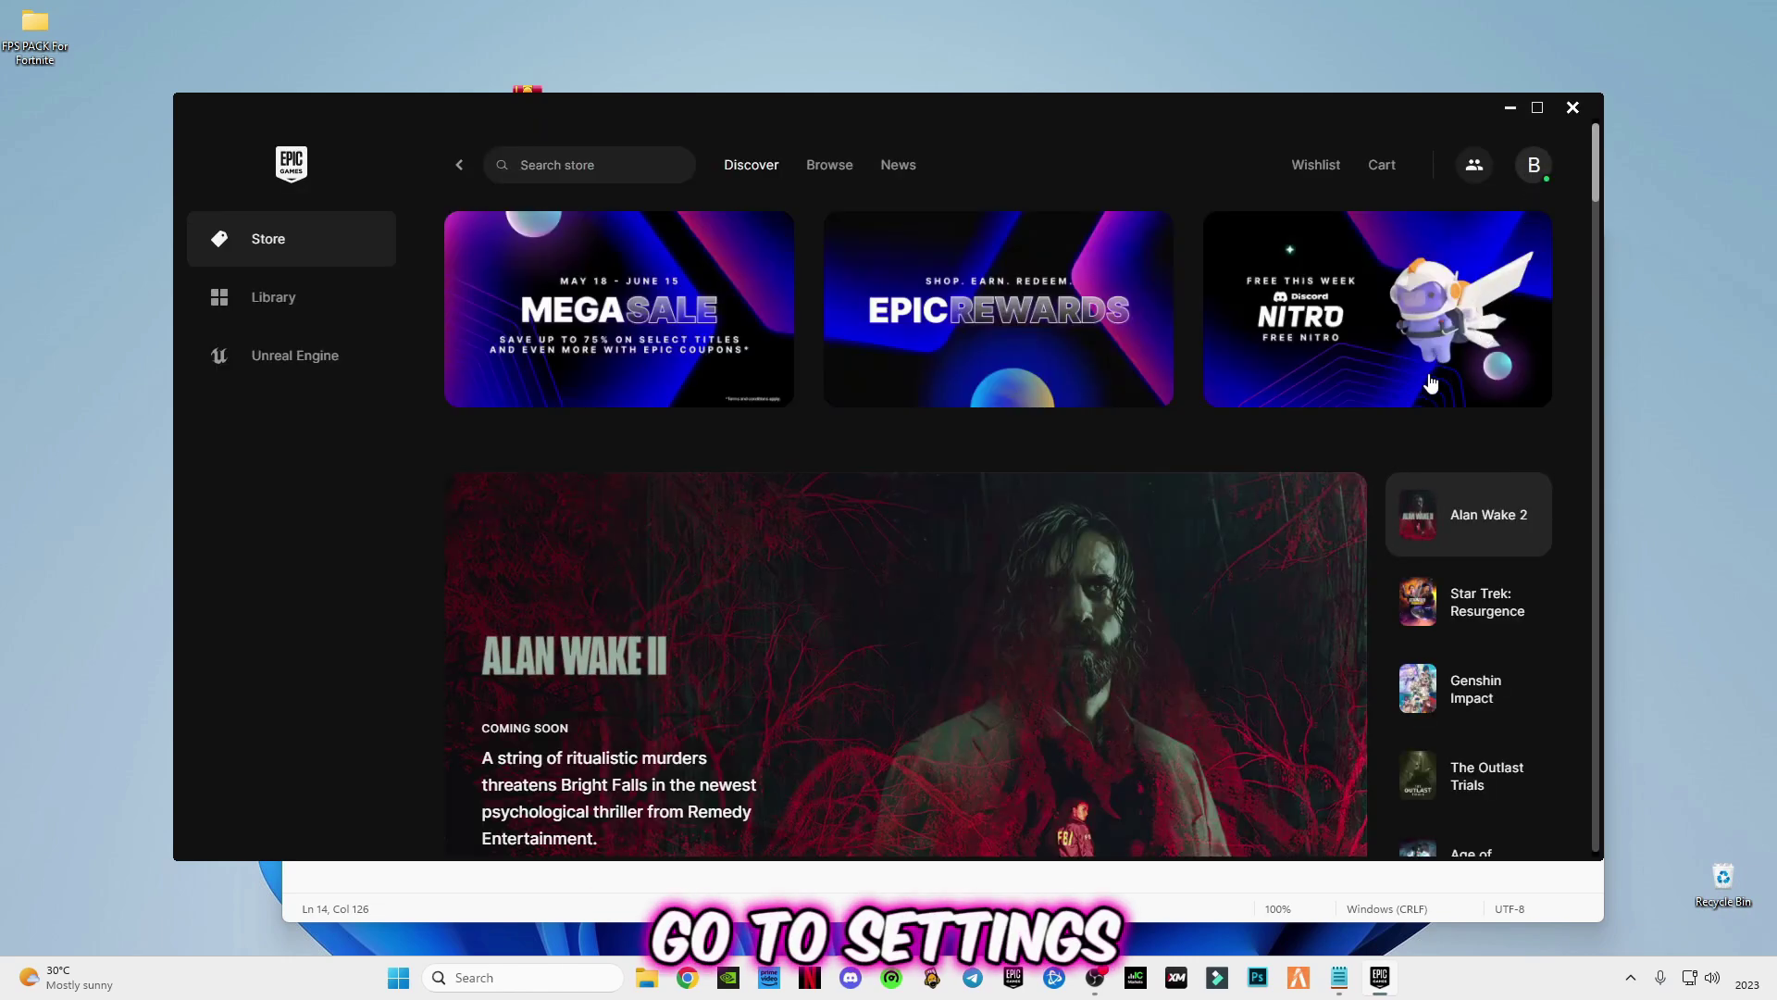
Go to the launcher's Settings page and expand FORTNITE under Manage Games.
{"action": "left_click", "coordinate": [1532, 165]}
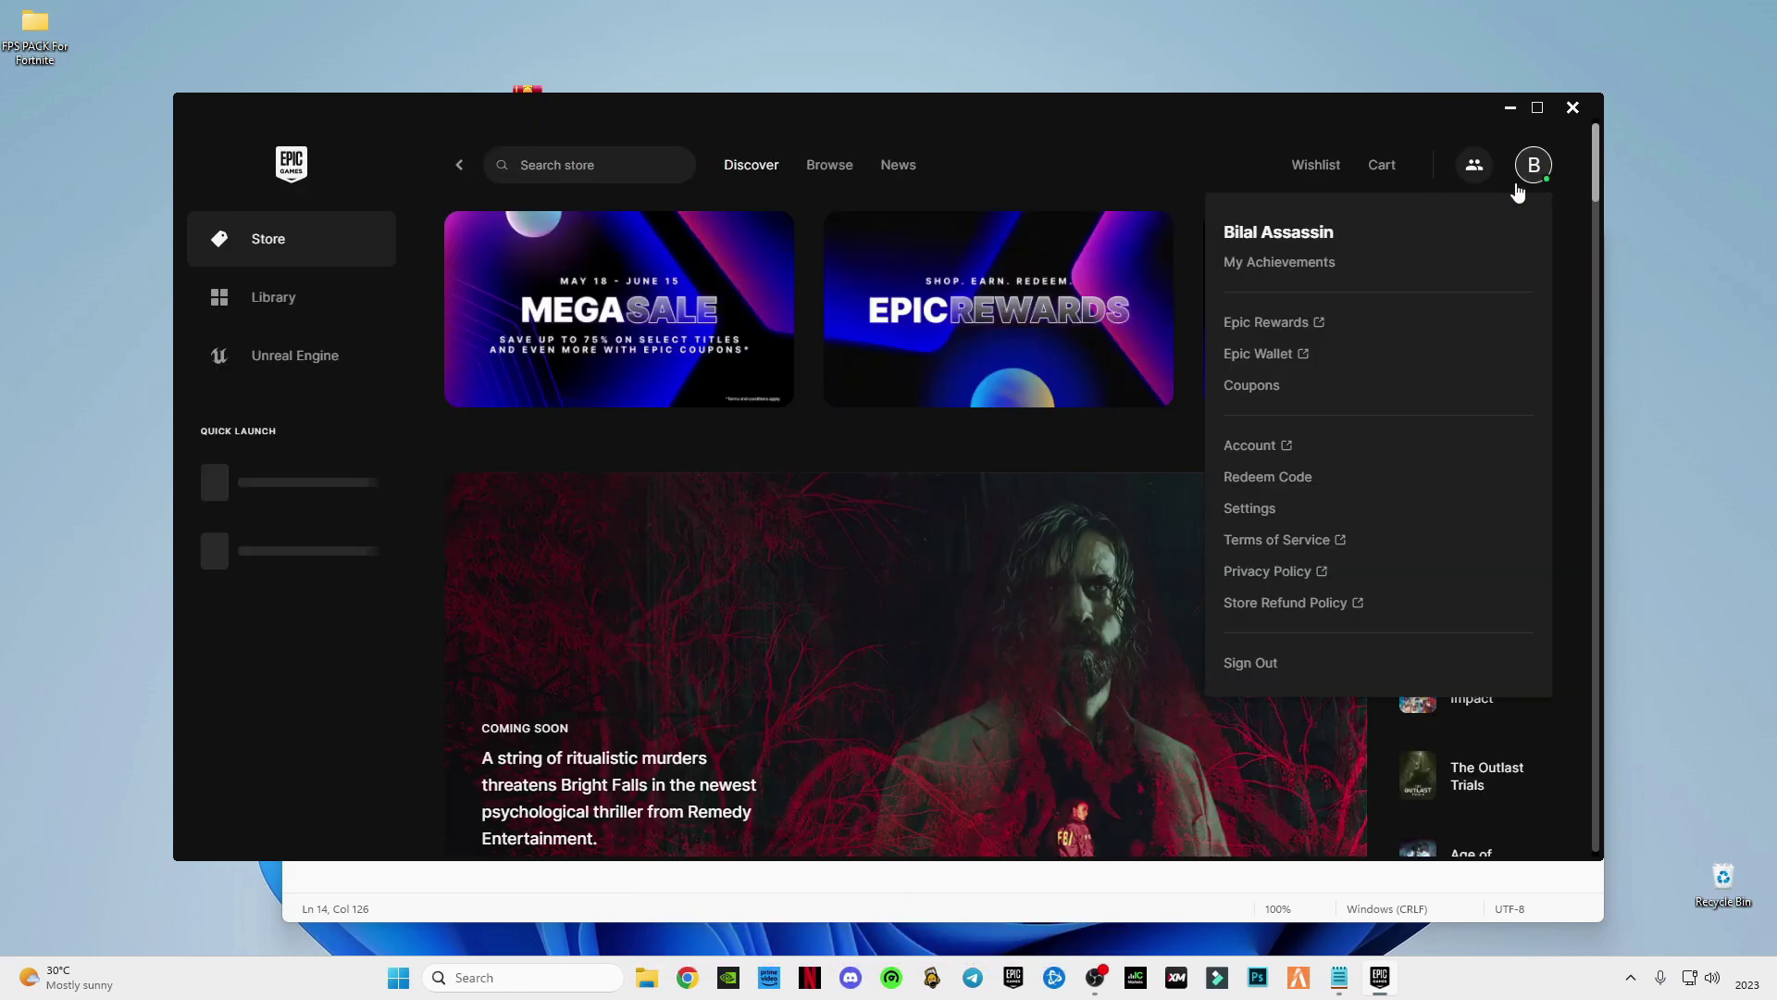
{"action": "left_click", "coordinate": [1260, 518]}
{"action": "scroll", "coordinate": [607, 516], "scroll_direction": "down", "scroll_amount": 6}
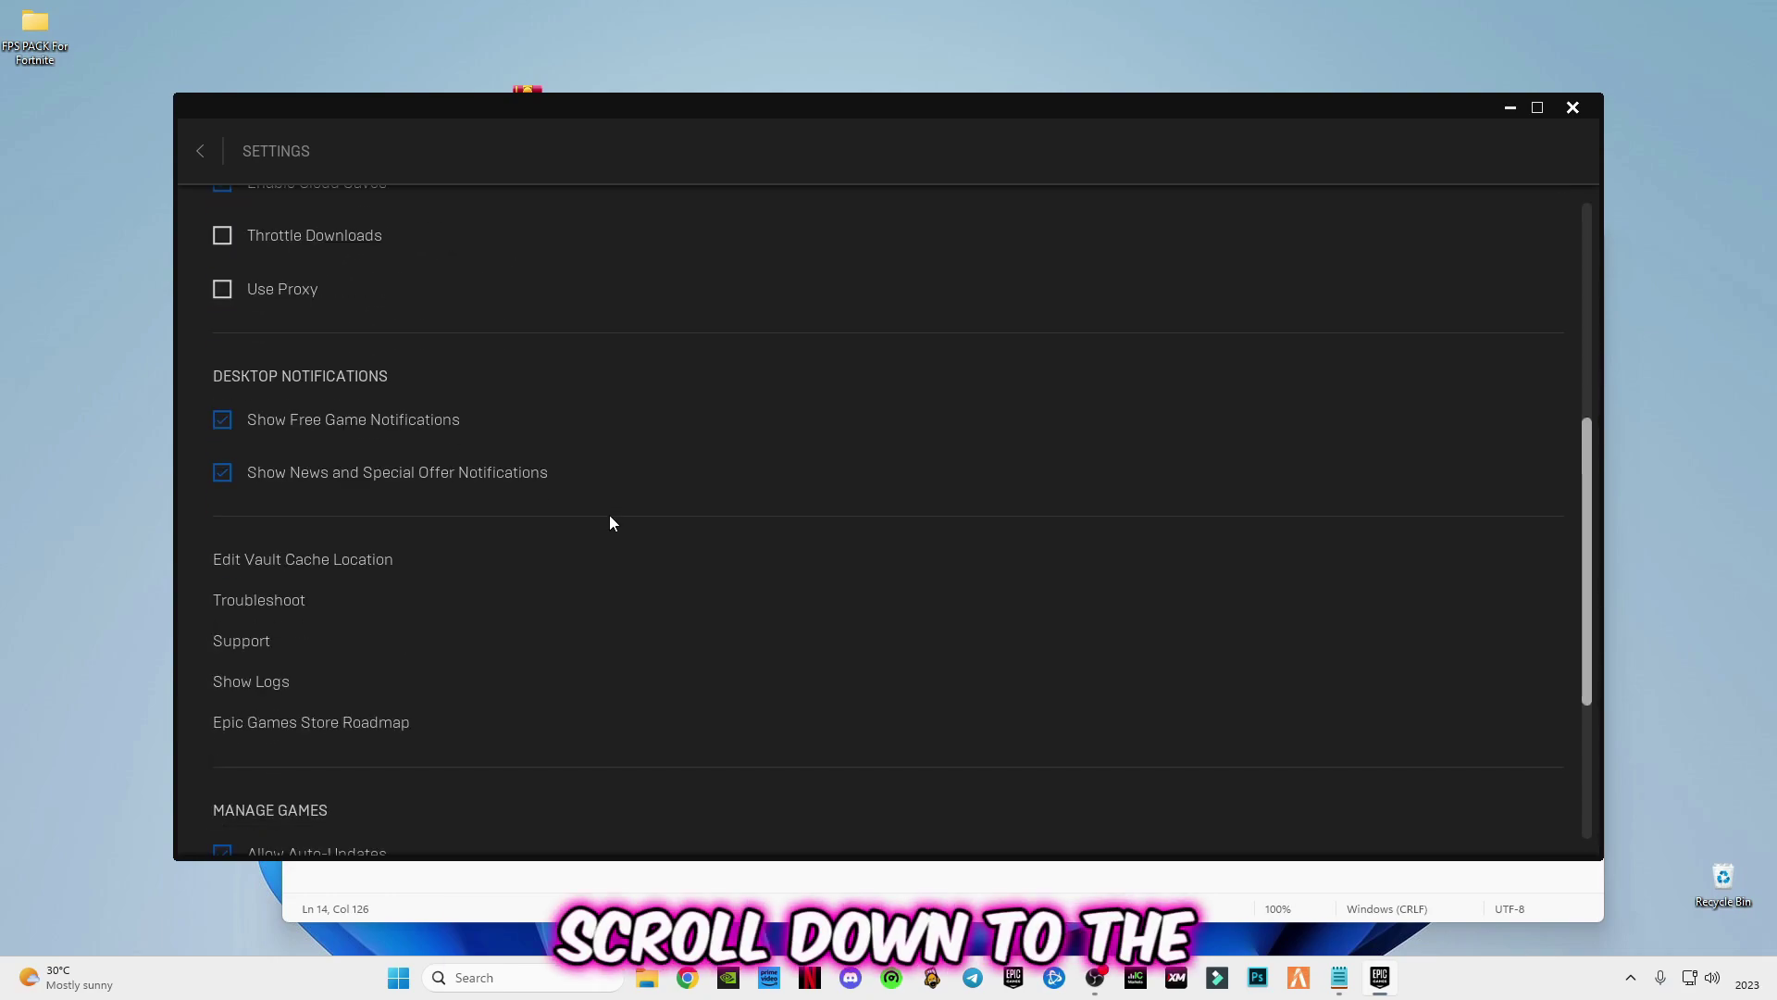
{"action": "scroll", "coordinate": [610, 521], "scroll_direction": "down", "scroll_amount": 3}
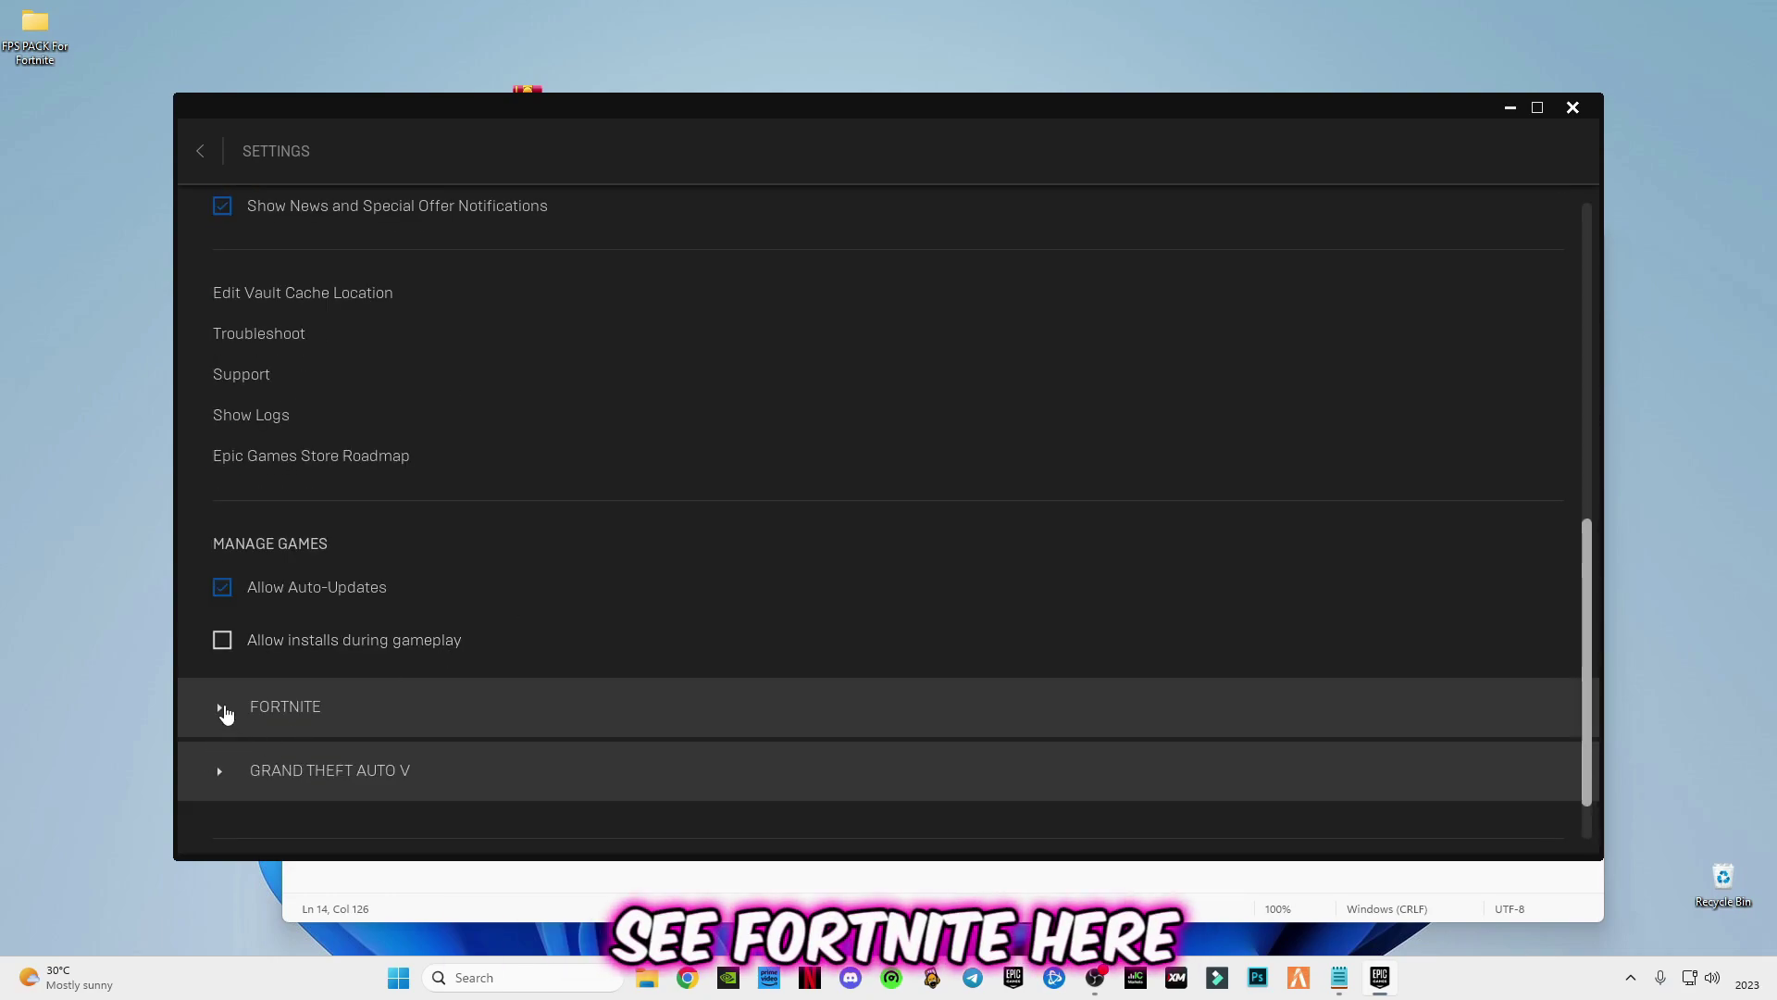
{"action": "left_click", "coordinate": [224, 715]}
{"action": "scroll", "coordinate": [227, 731], "scroll_direction": "down", "scroll_amount": 1}
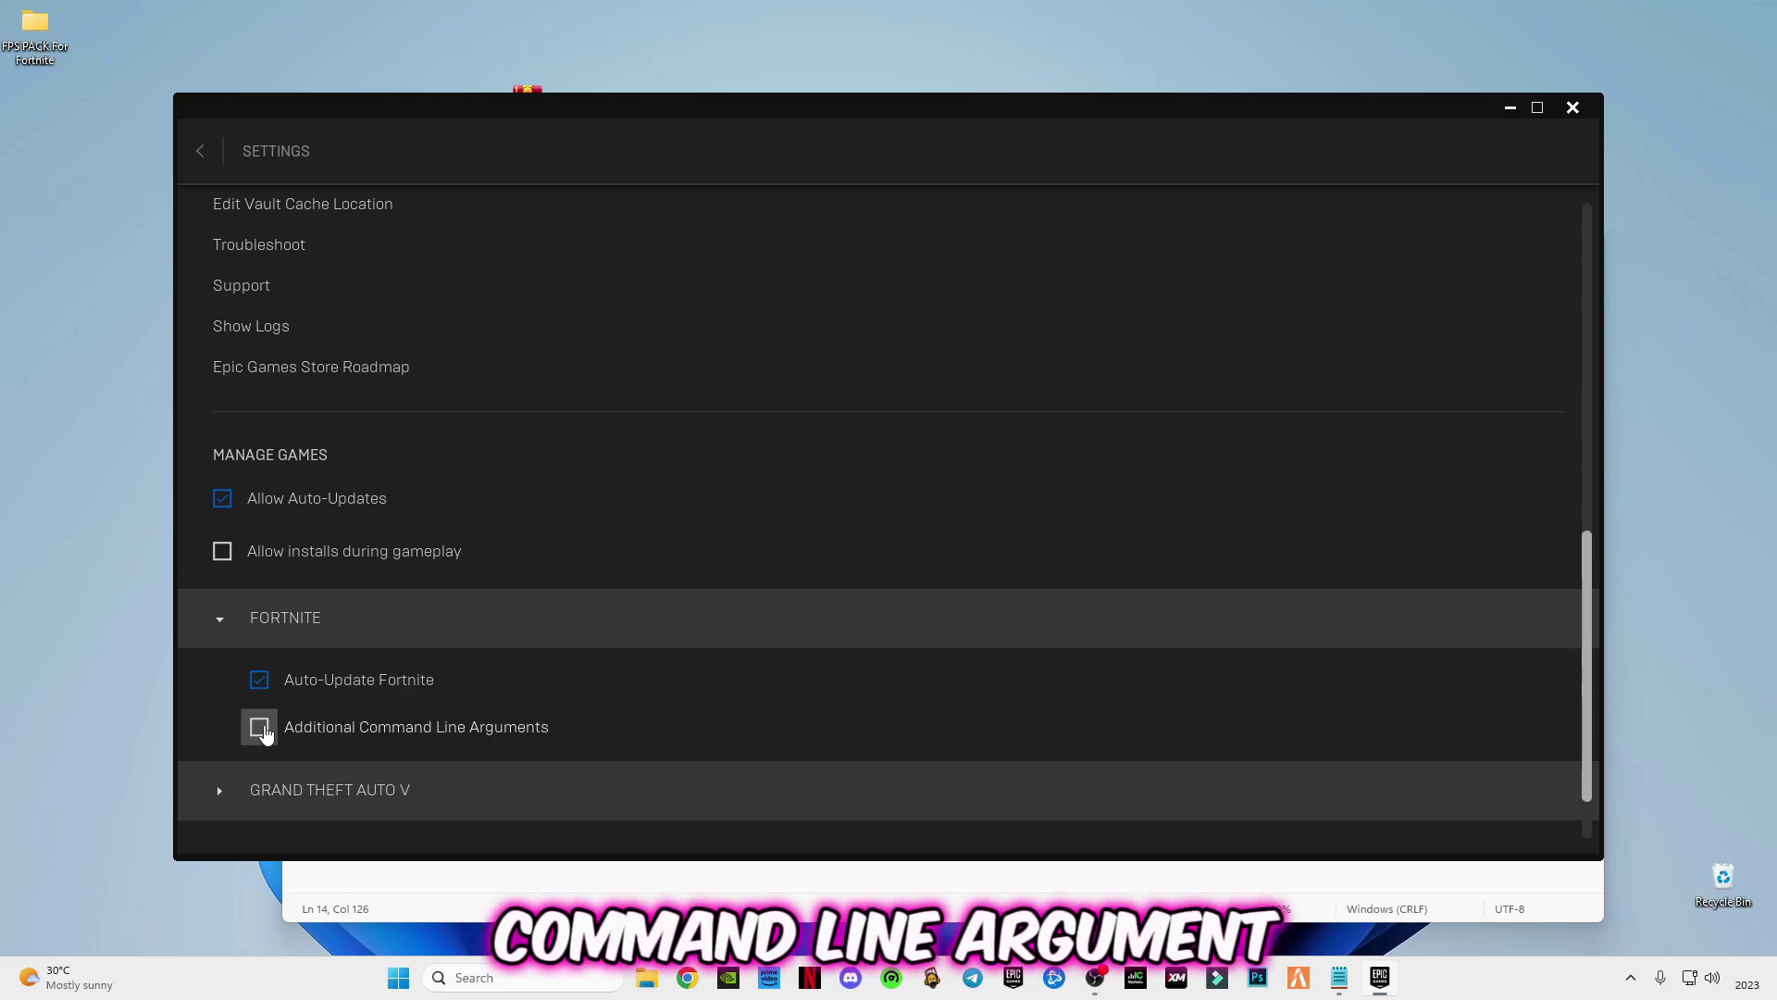
Tick Fortnite's Additional Command Line Arguments and paste in the copied launch-argument line.
{"action": "left_click", "coordinate": [259, 727]}
{"action": "scroll", "coordinate": [384, 784], "scroll_direction": "down", "scroll_amount": 1}
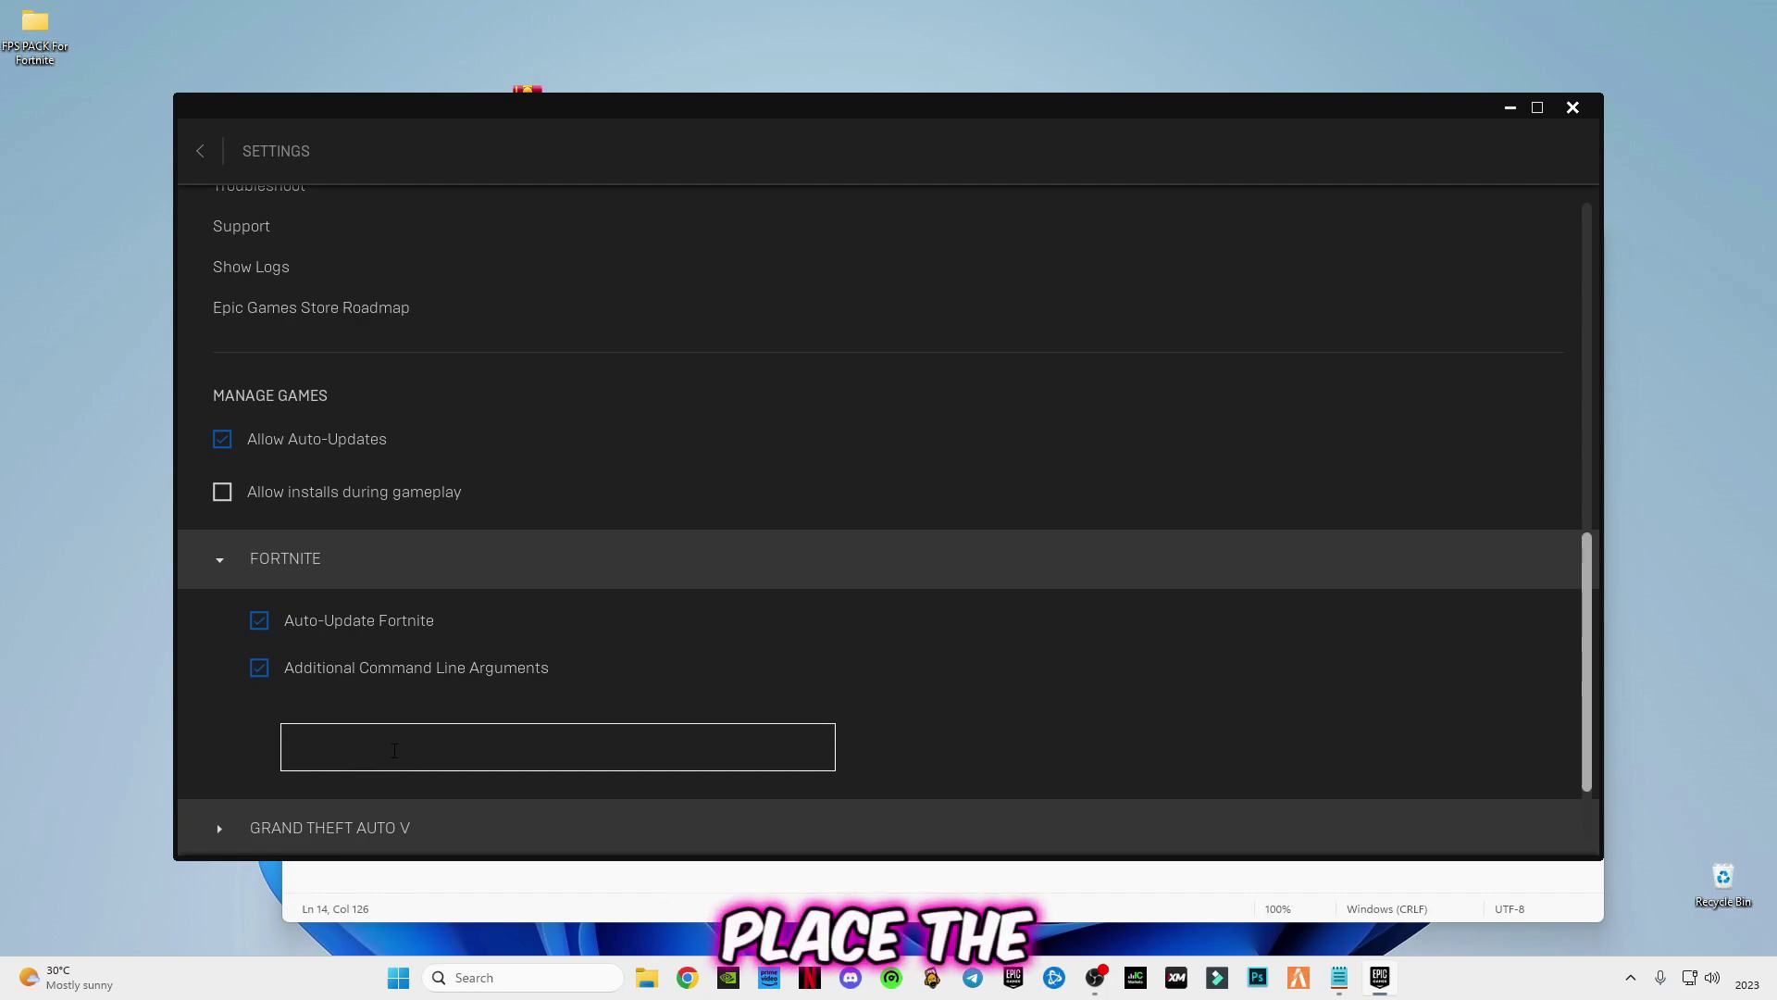
{"action": "left_click", "coordinate": [394, 750]}
{"action": "key", "text": "ctrl+v"}
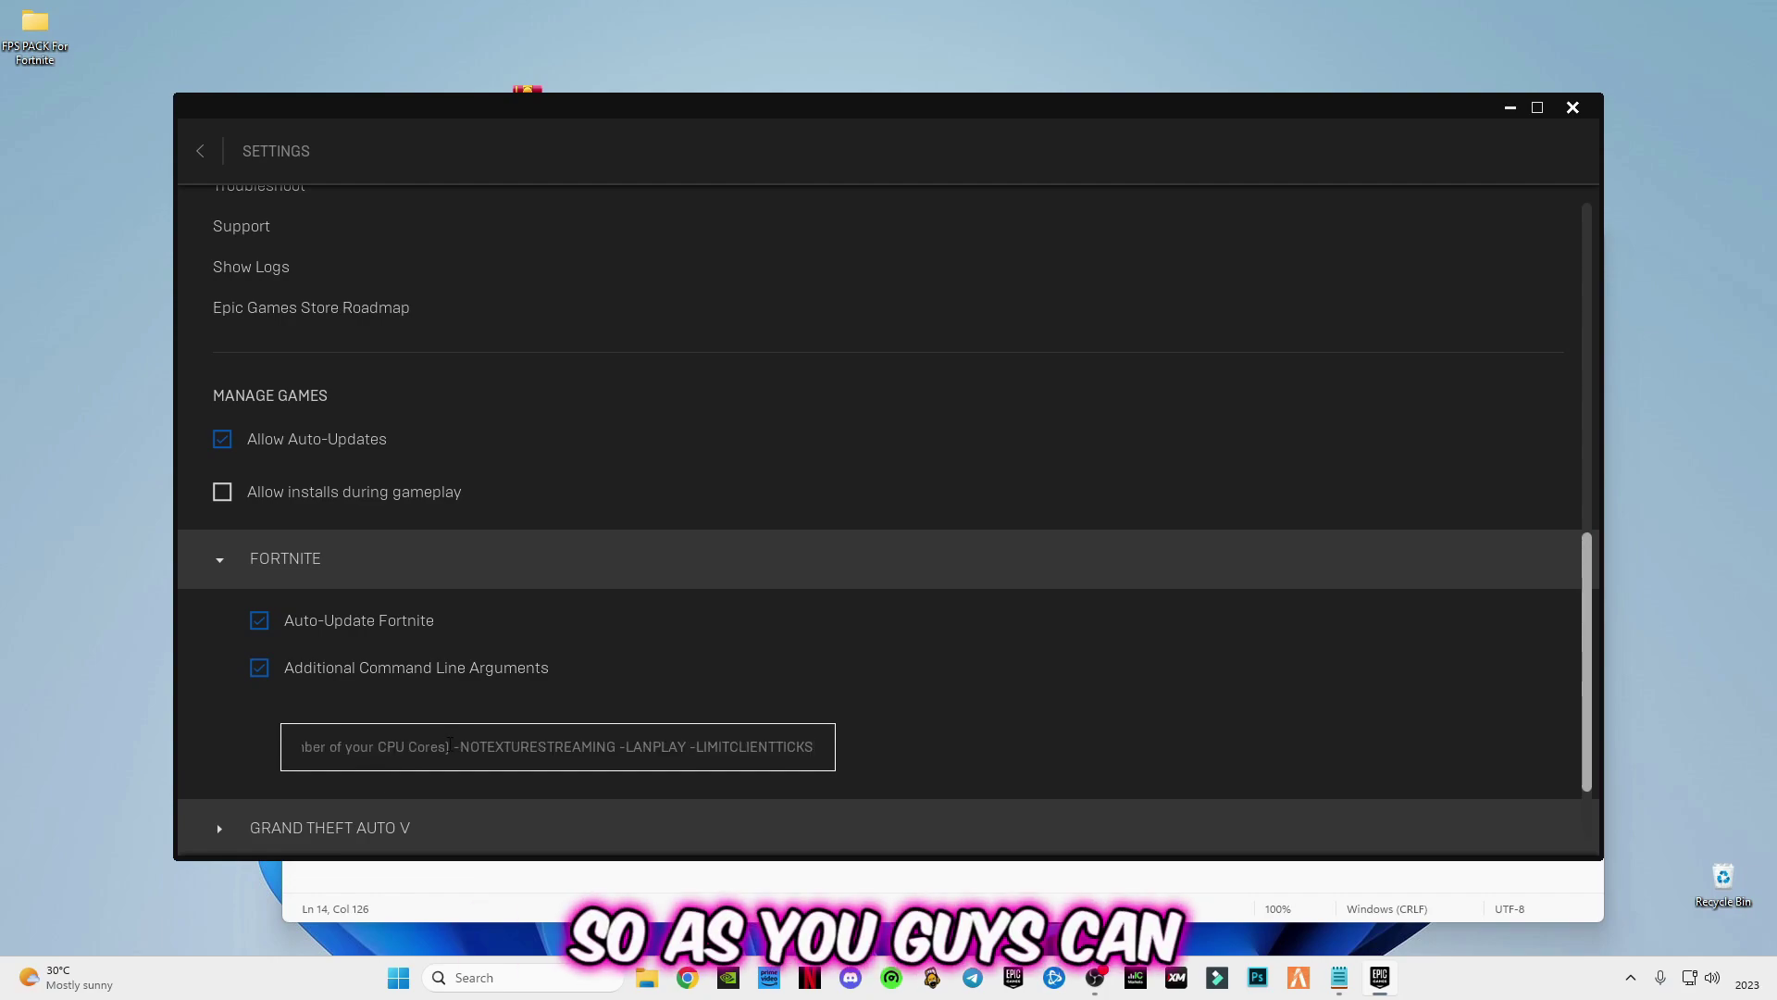
{"action": "left_click_drag", "start_coordinate": [447, 746], "coordinate": [633, 747]}
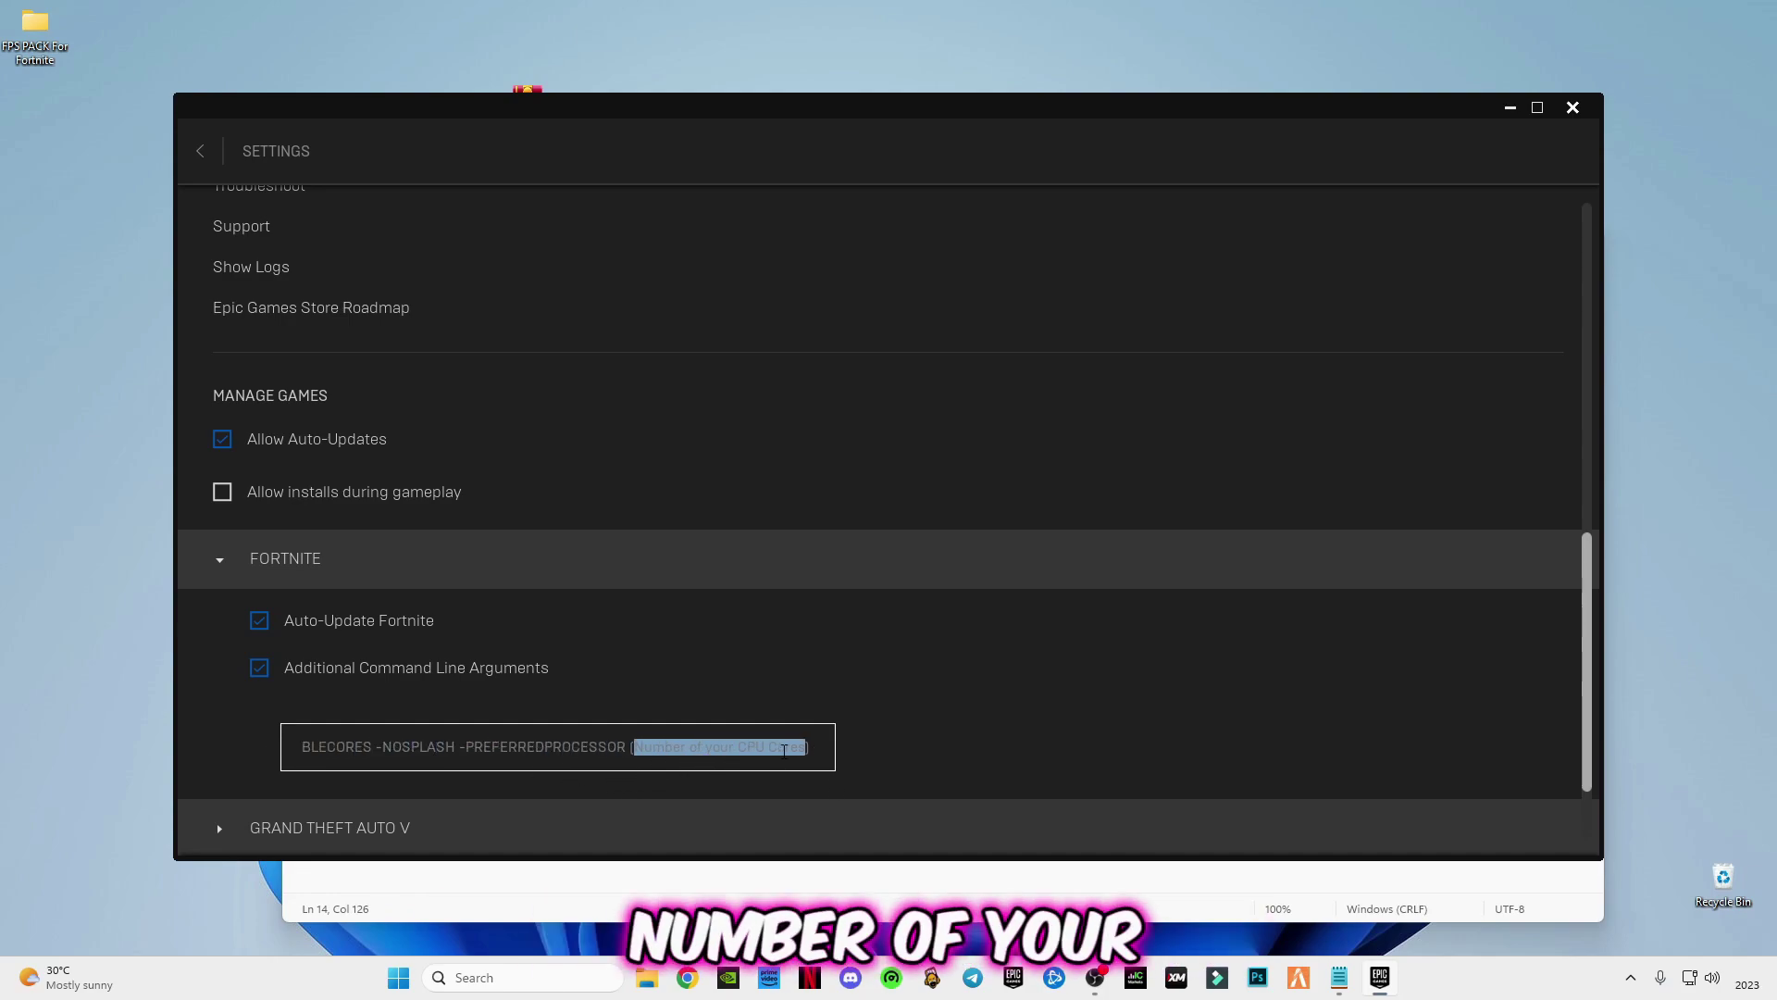
{"action": "left_click", "coordinate": [807, 752]}
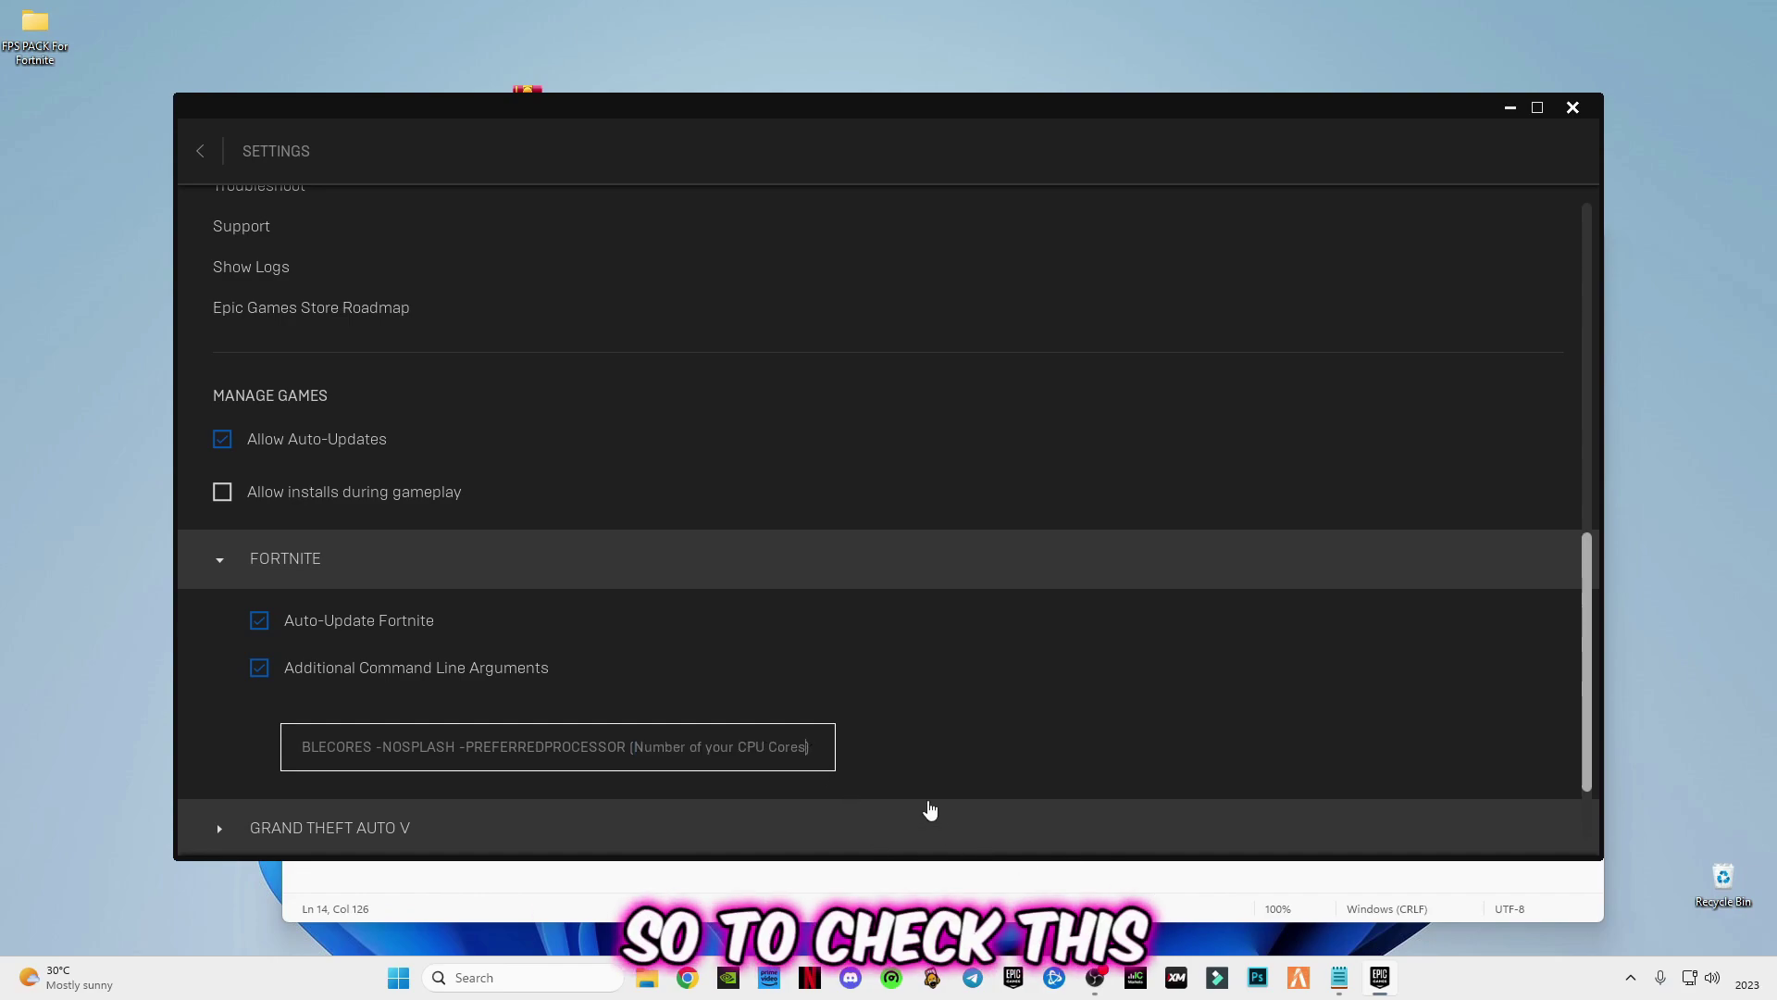
{"action": "right_click", "coordinate": [1522, 985]}
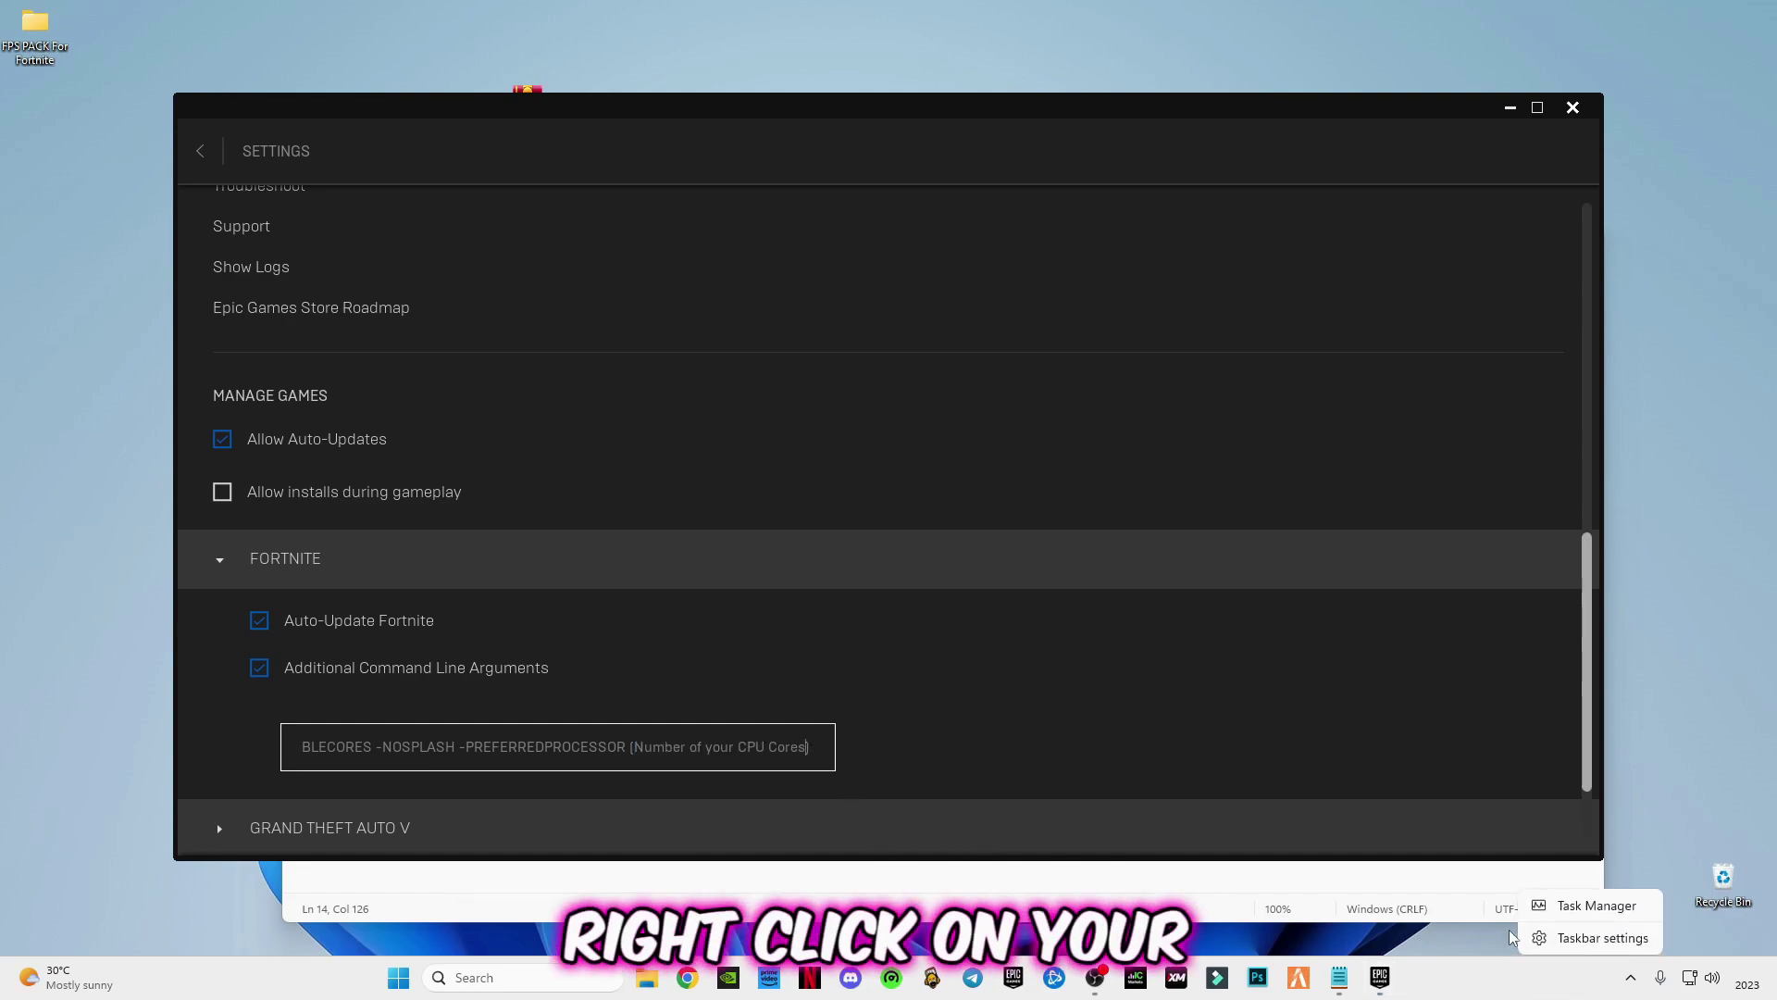
{"action": "left_click", "coordinate": [1596, 907]}
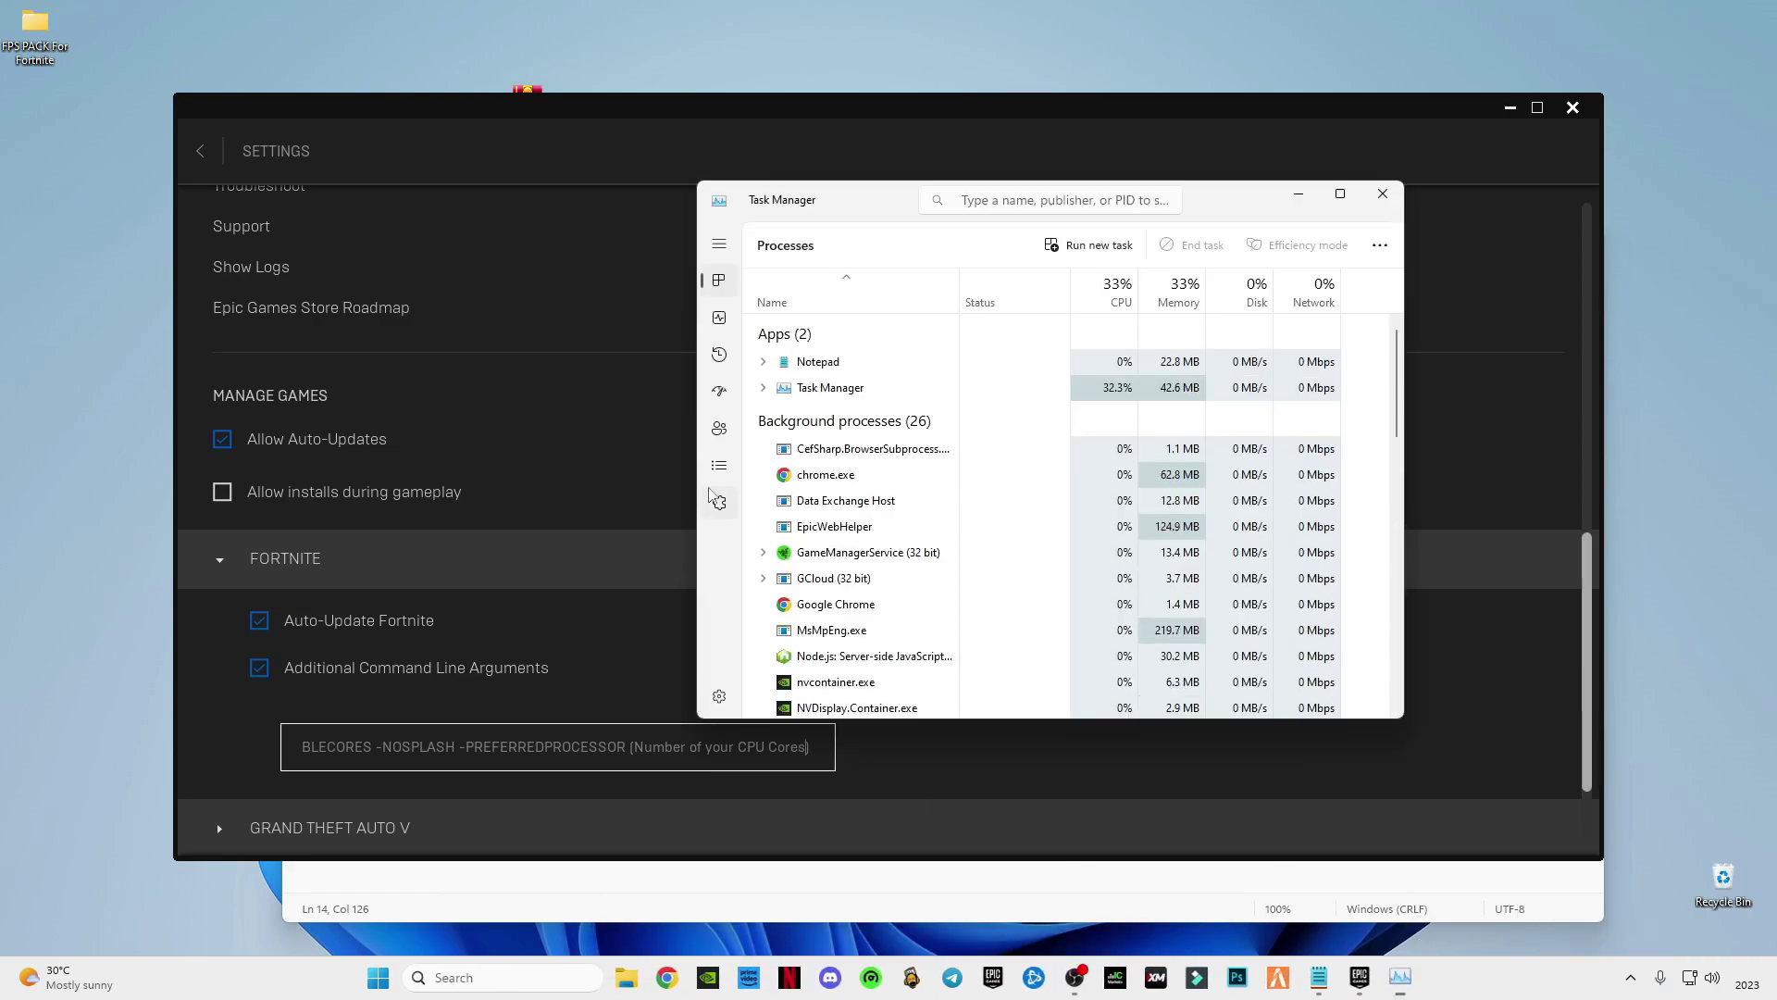
{"action": "left_click", "coordinate": [723, 327]}
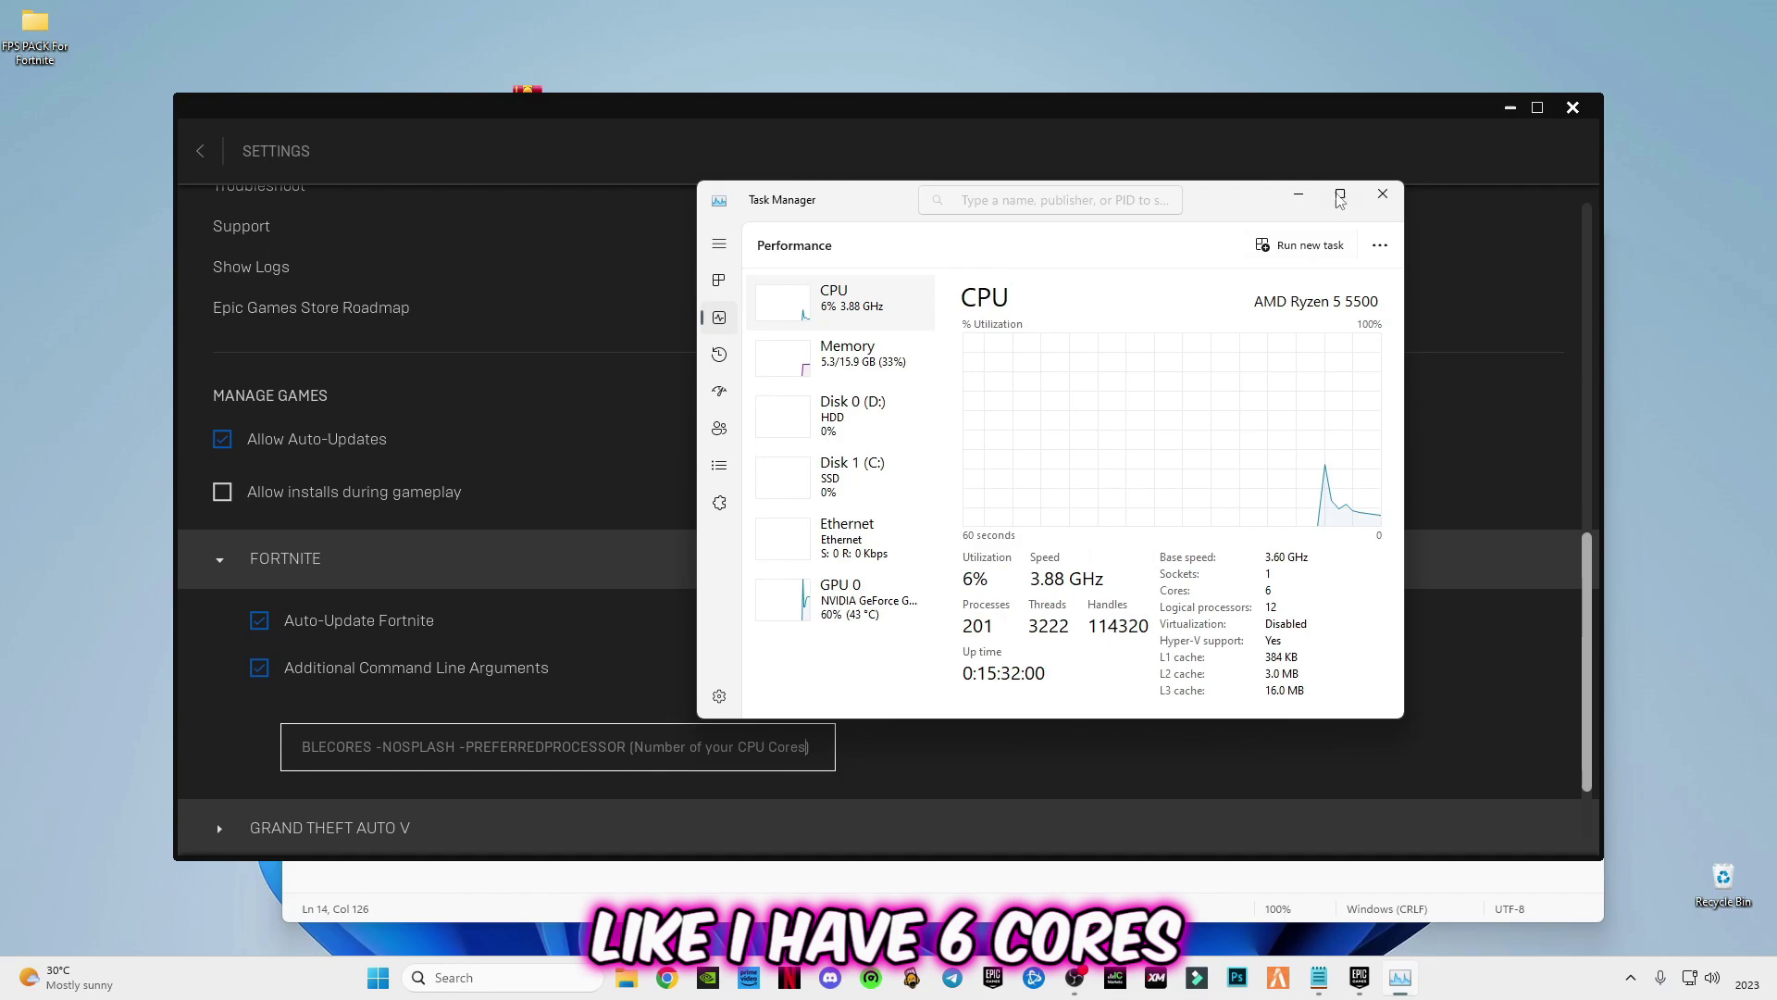
{"action": "left_click", "coordinate": [1299, 198]}
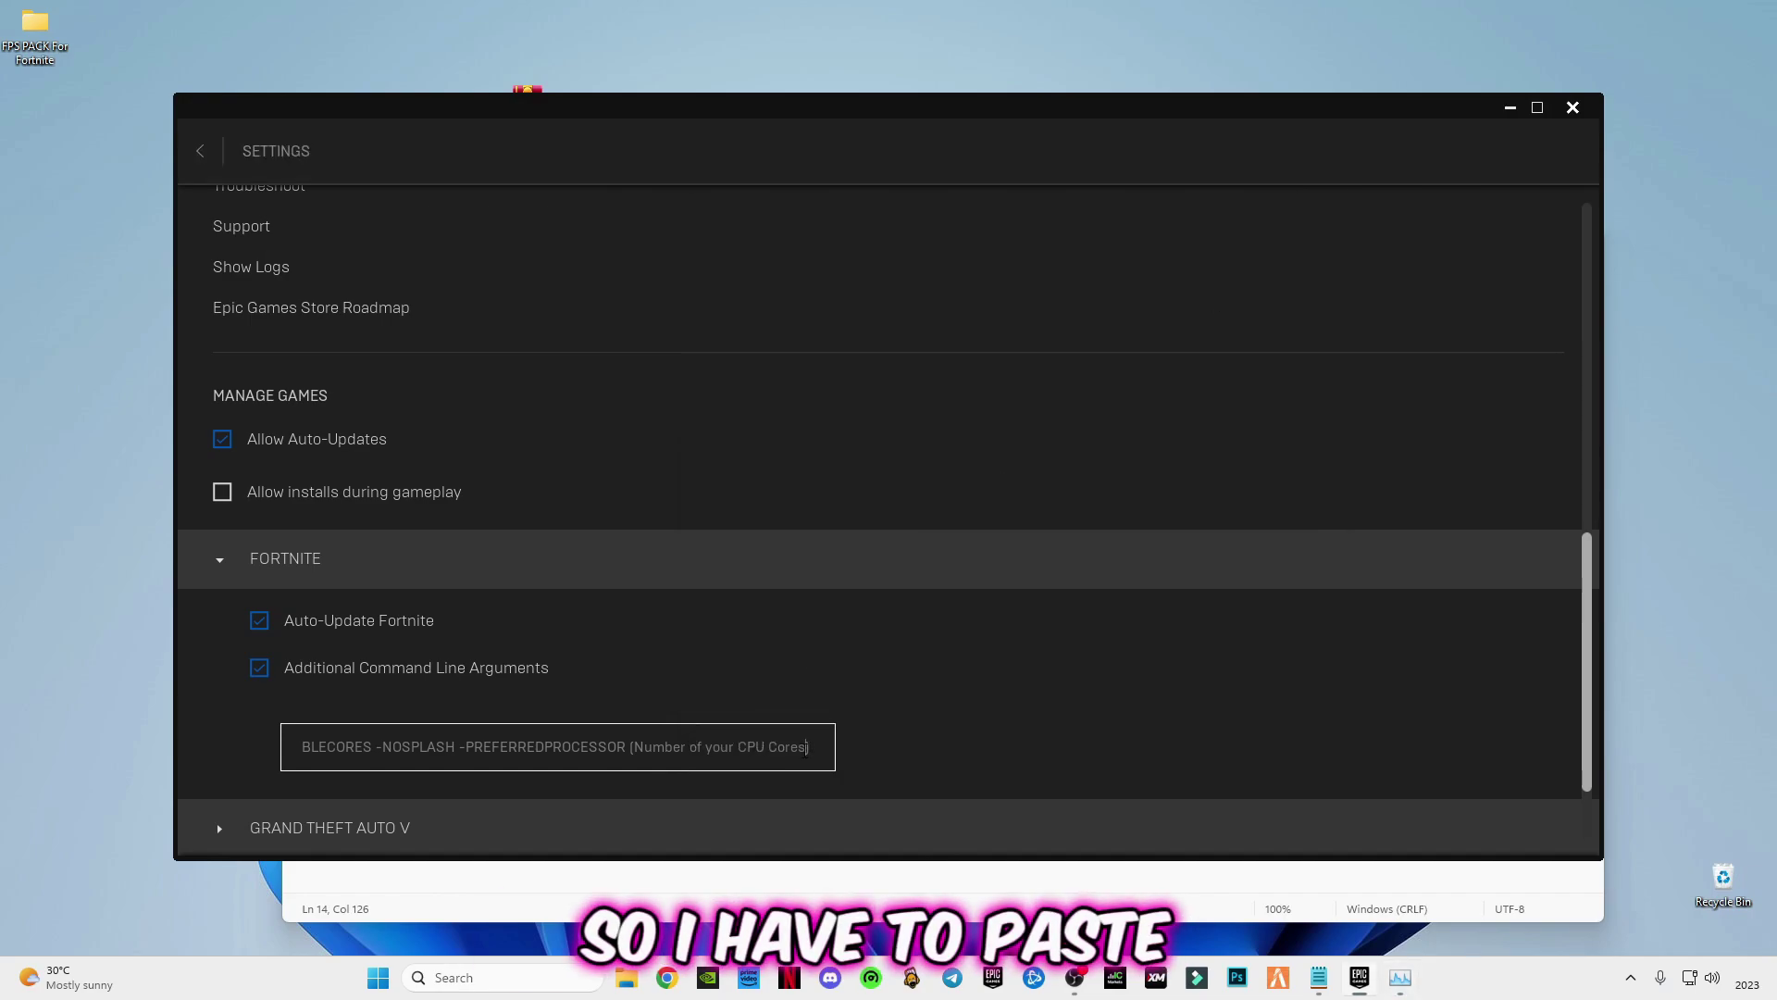
Replace '(Number of your CPU Cores)' with 6 and strip the brackets, leaving -PREFERREDPROCESSOR 6.
{"action": "left_click_drag", "start_coordinate": [807, 748], "coordinate": [639, 750]}
{"action": "type", "text": "6) -NOTEXTURESTREAMING"}
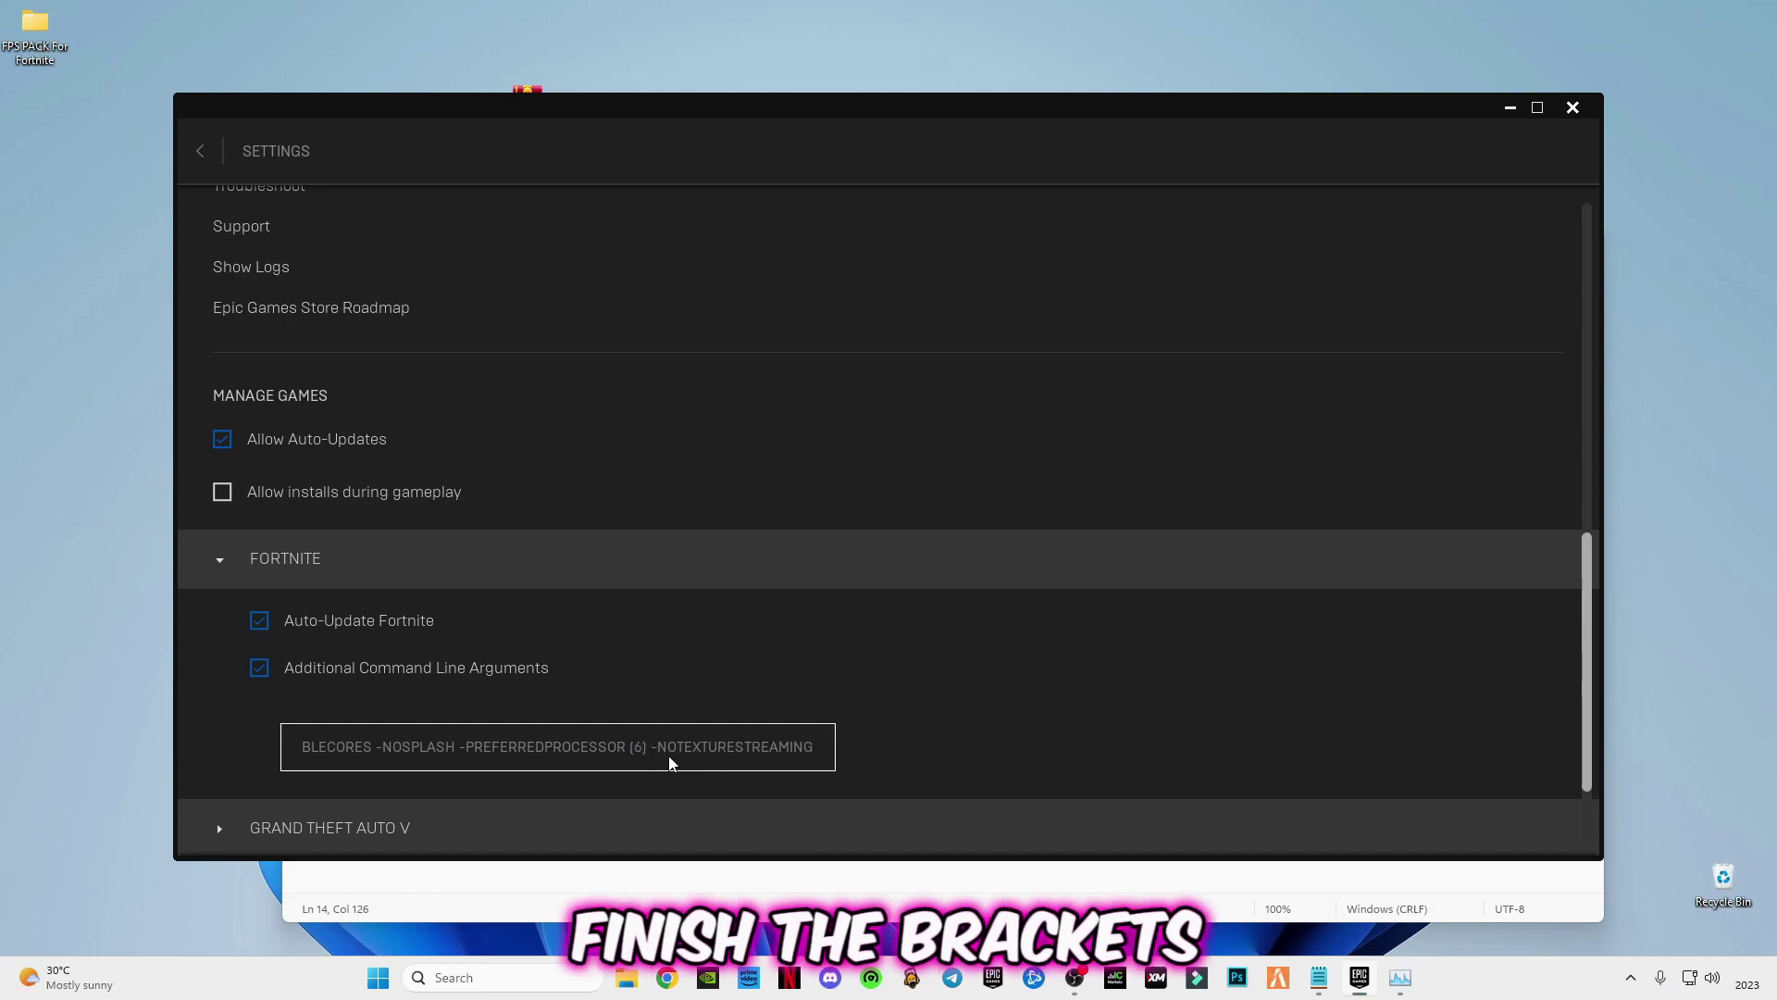
{"action": "key", "text": "Delete"}
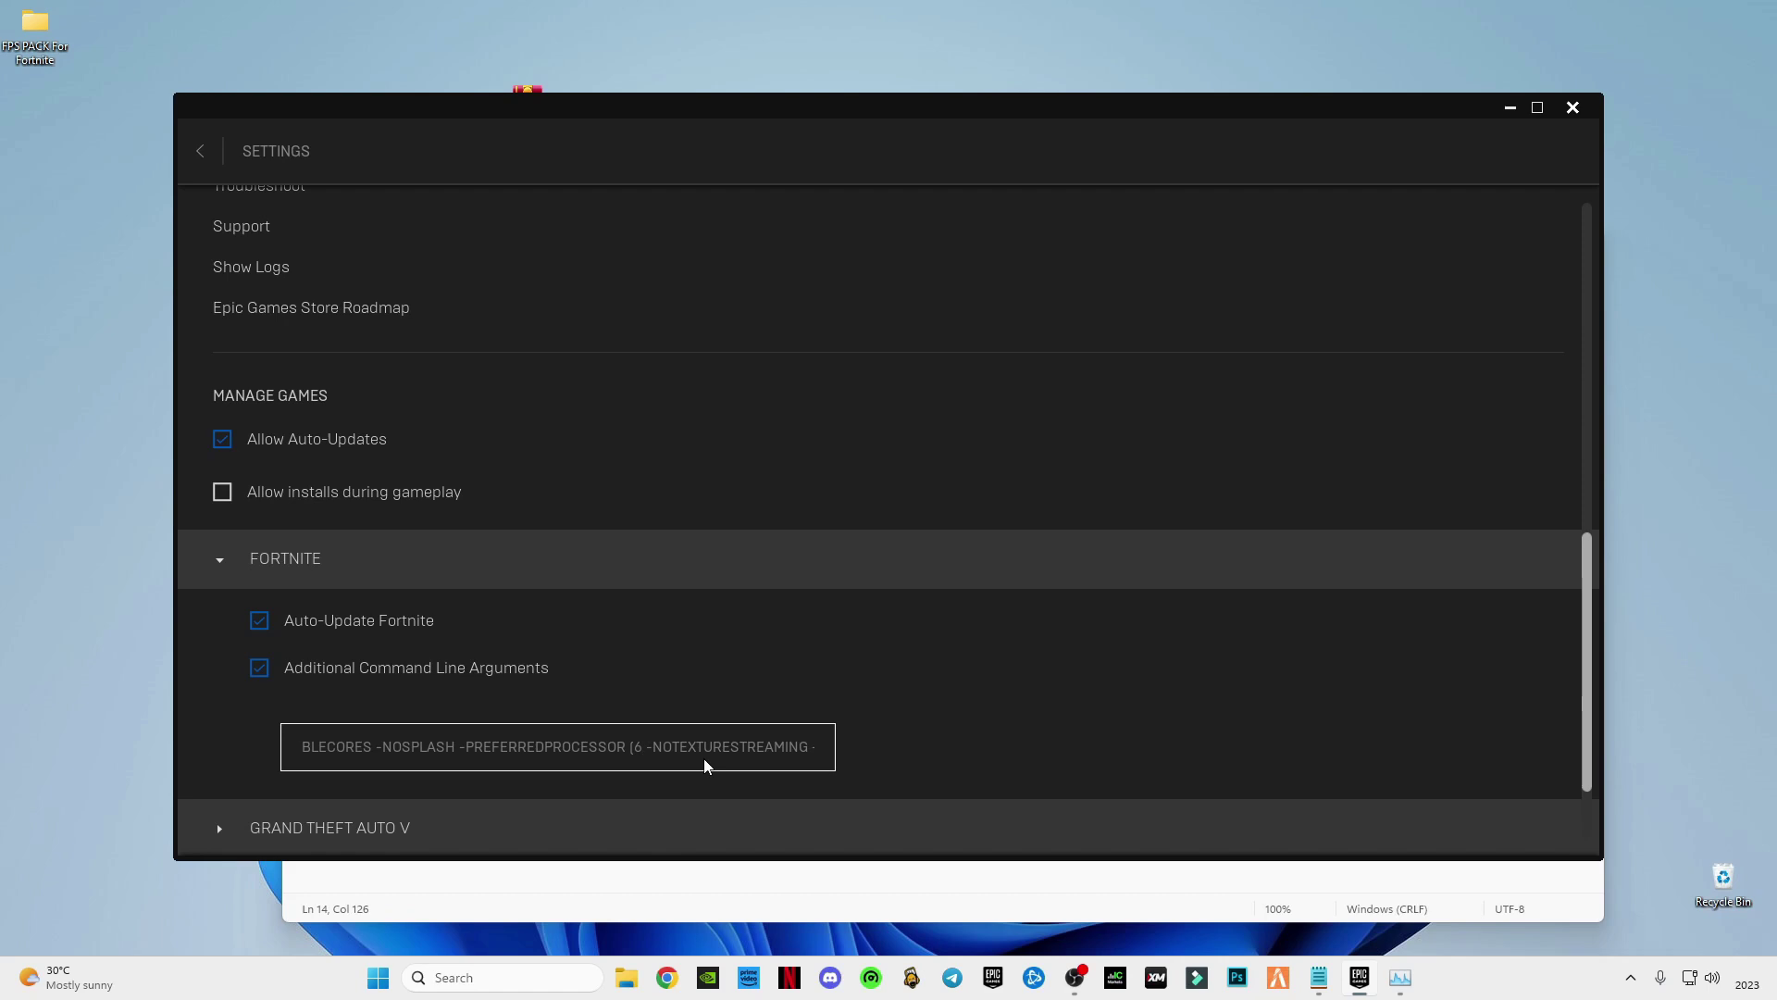
{"action": "key", "text": "BackSpace"}
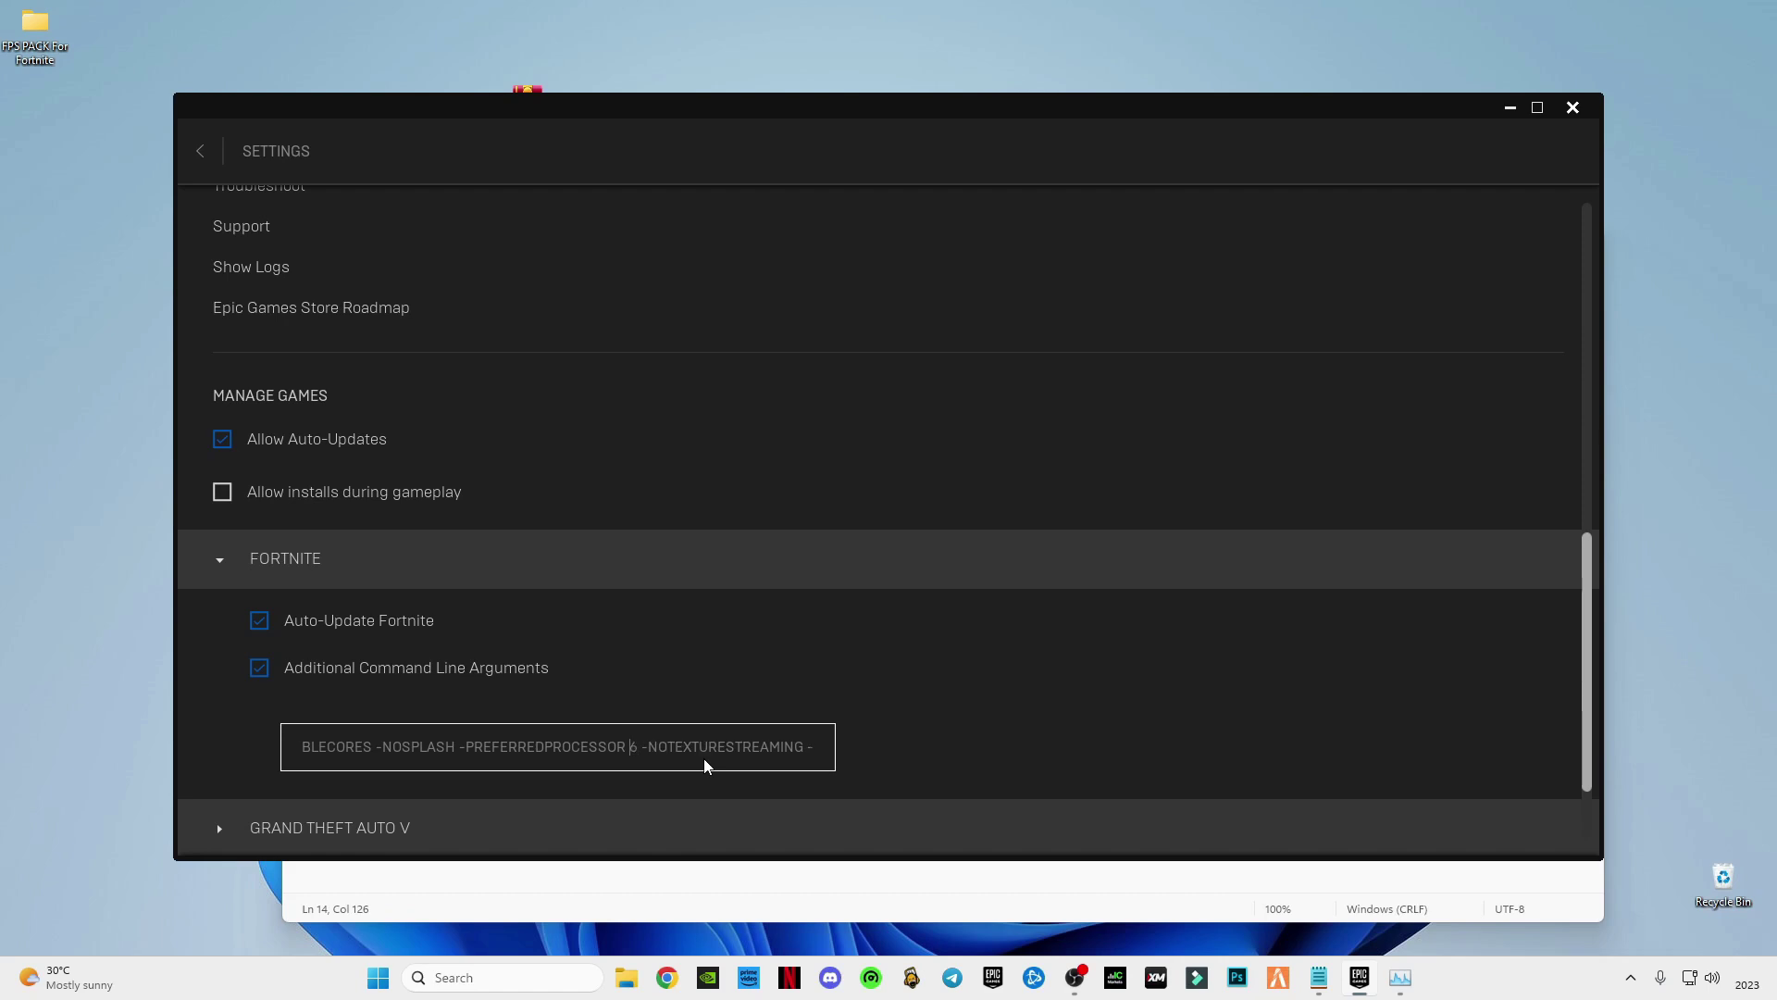